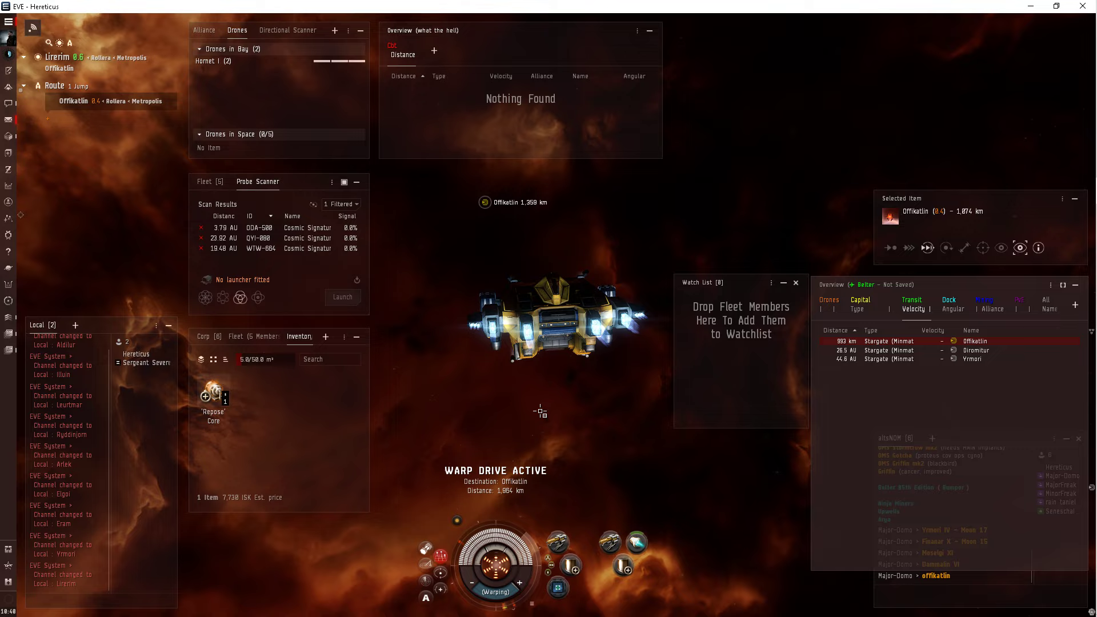
# Clear all content from the Local chat window while the jump into Offikatlin completes
pyautogui.click(156, 327)
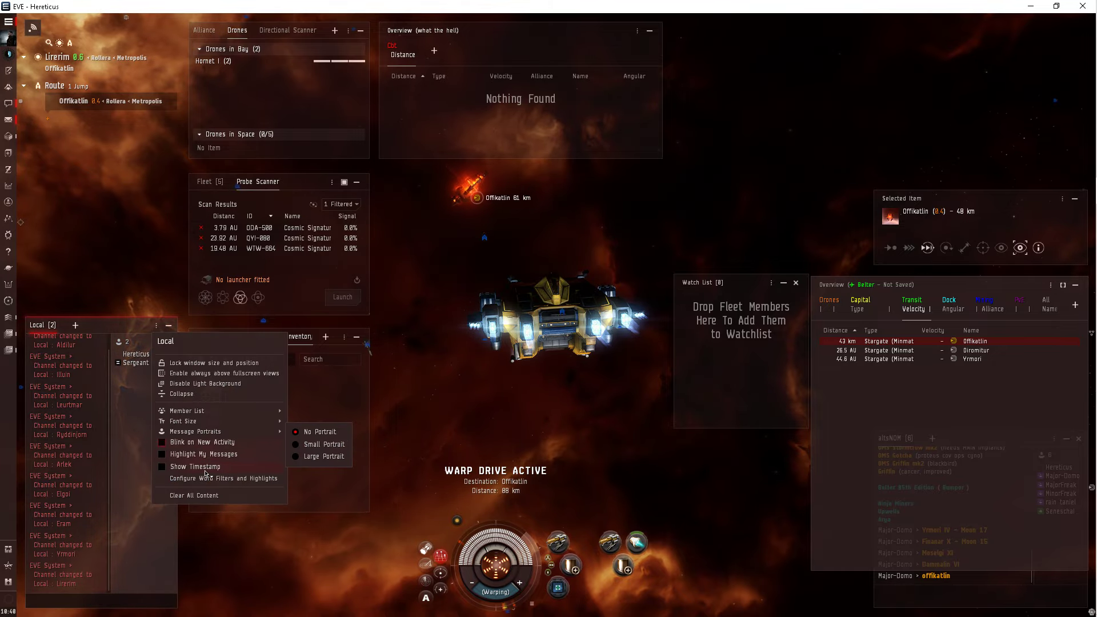
pyautogui.click(193, 496)
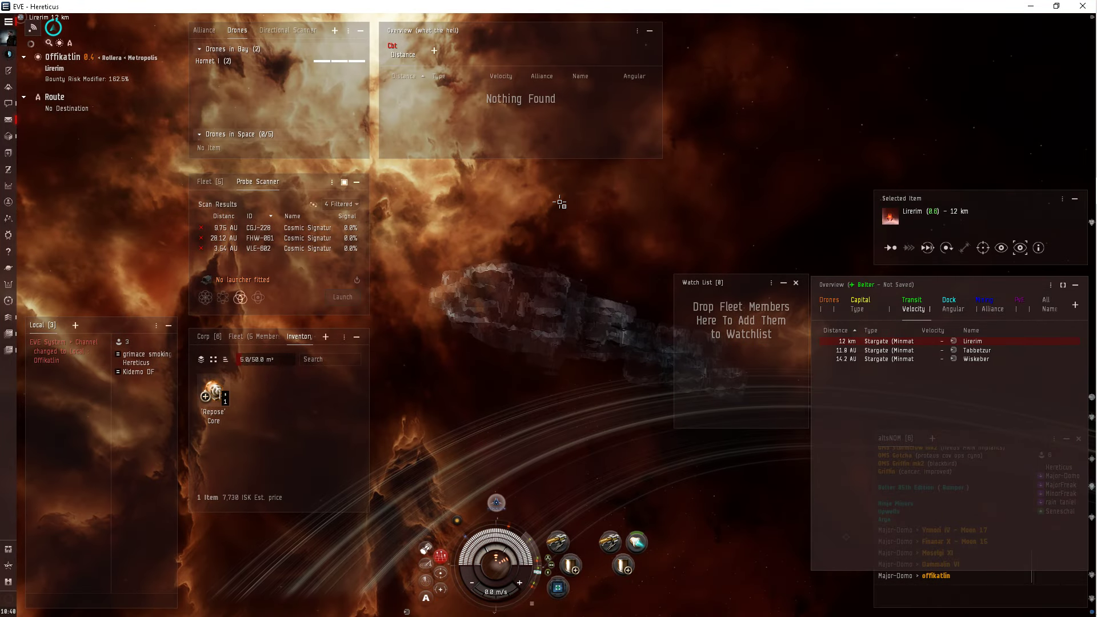
pyautogui.moveTo(596, 309)
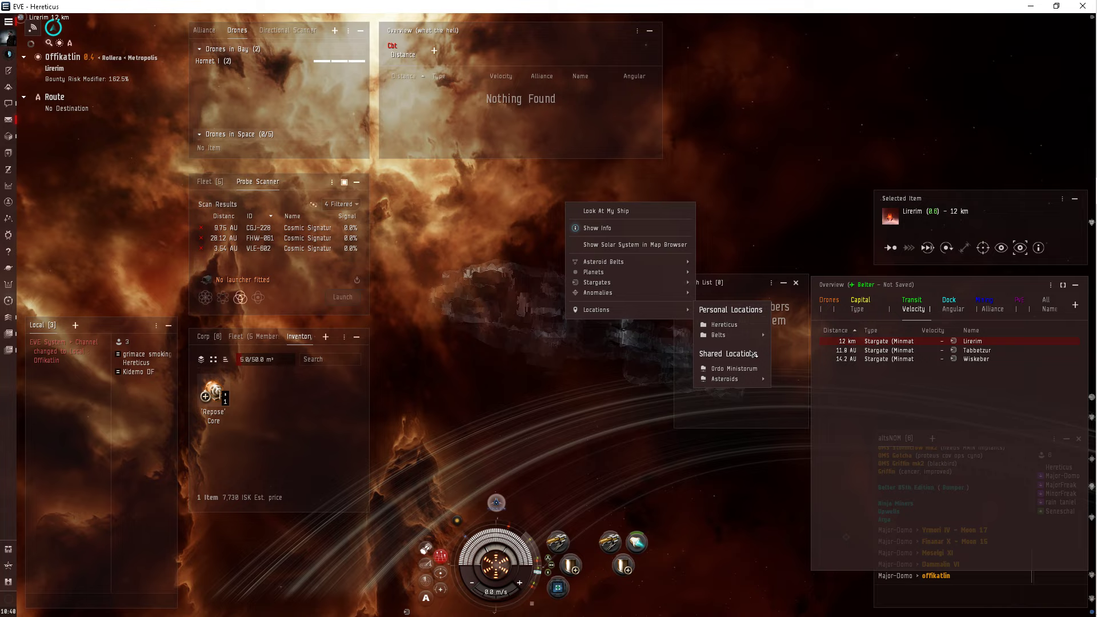
# Warp to Belt 6.1 and run a directional scan, spotting a Venture and a Proteus
pyautogui.click(840, 310)
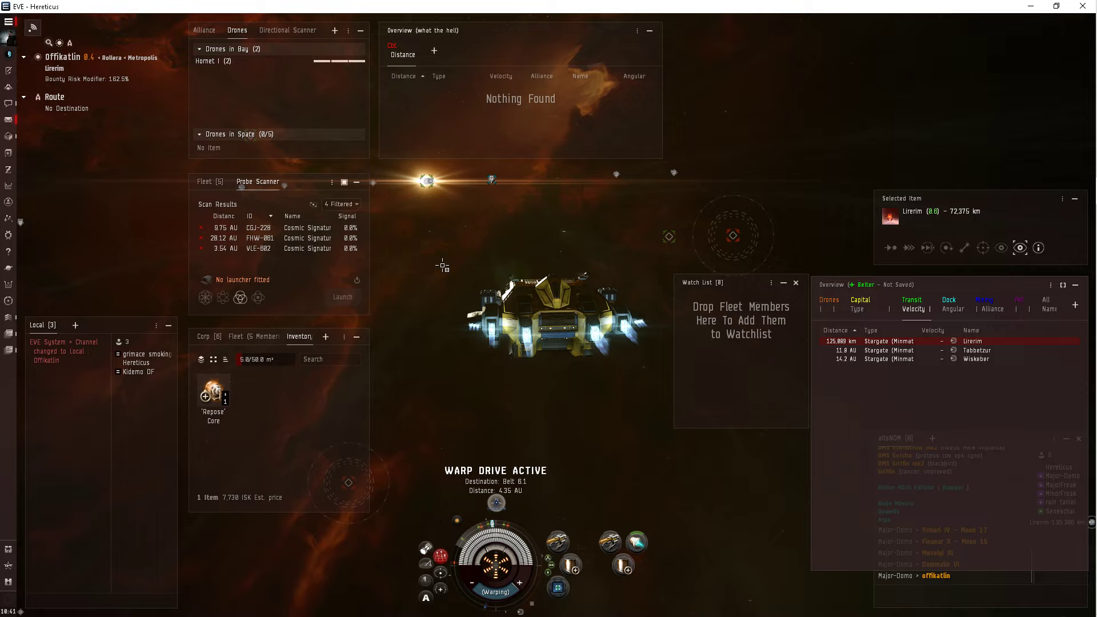
pyautogui.hotkey('alt', 'd')
pyautogui.click(345, 142)
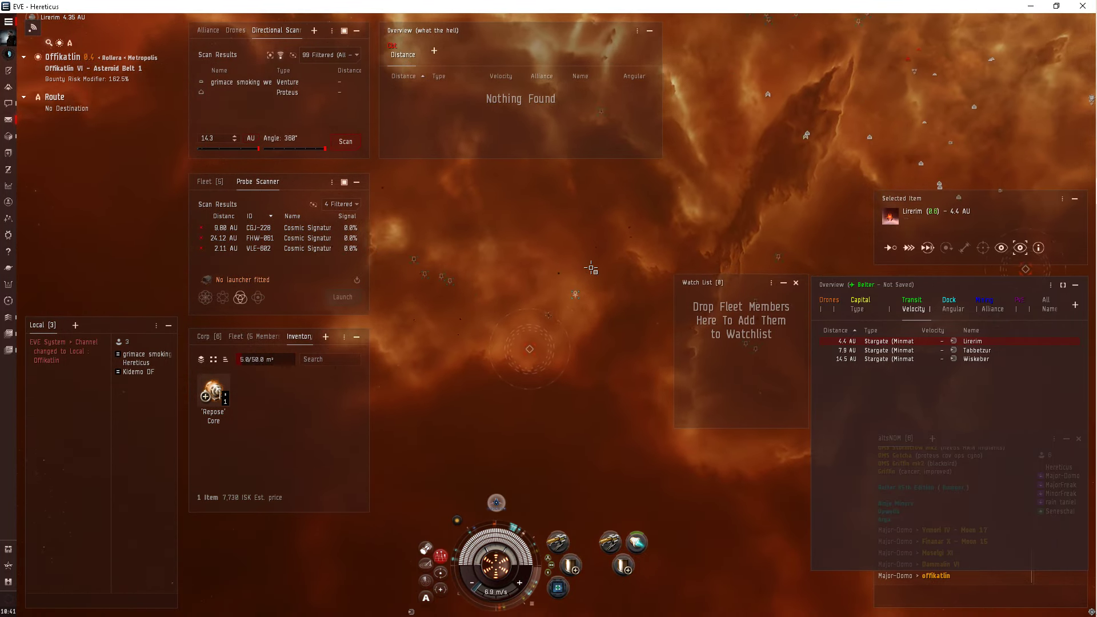
# Start the ship flying toward a point in Asteroid Belt 1 while rotating the camera
pyautogui.doubleClick(559, 265)
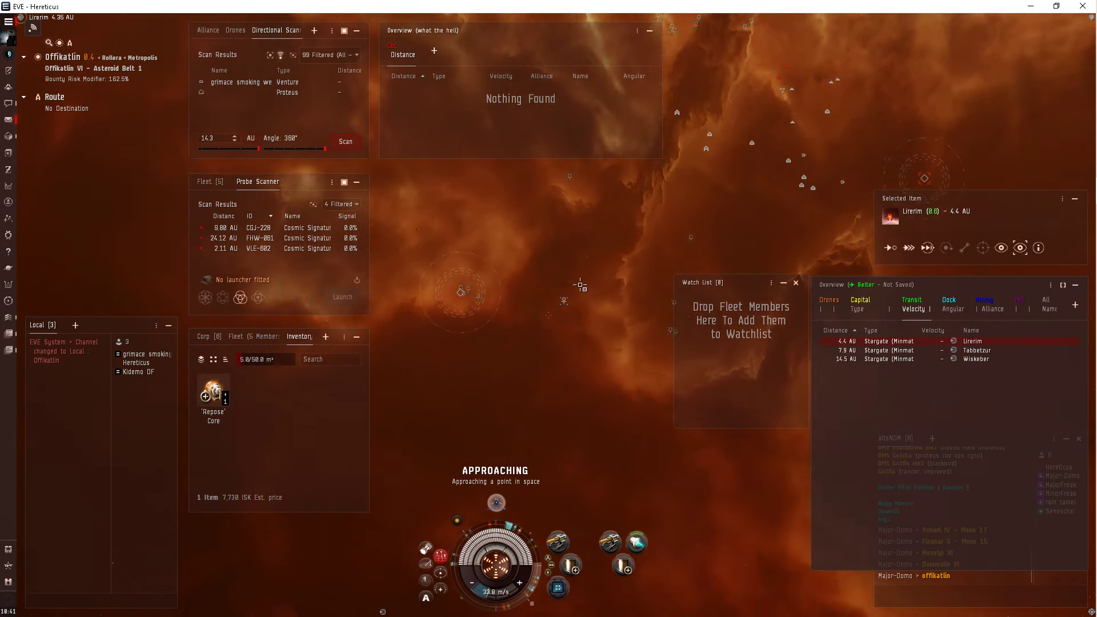
pyautogui.moveTo(580, 286)
pyautogui.mouseDown()
pyautogui.moveTo(643, 266)
pyautogui.moveTo(593, 250)
pyautogui.mouseUp()
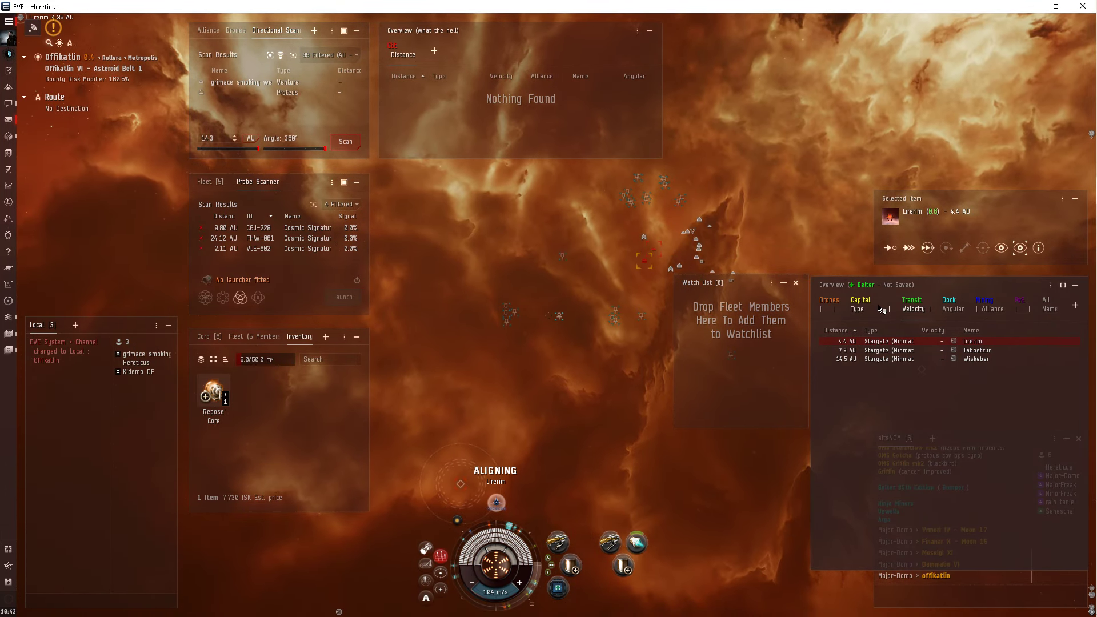
# Look around the belt and bring up the drone bay to launch both Hornet I drones
pyautogui.moveTo(559, 272); pyautogui.dragTo(655, 226)
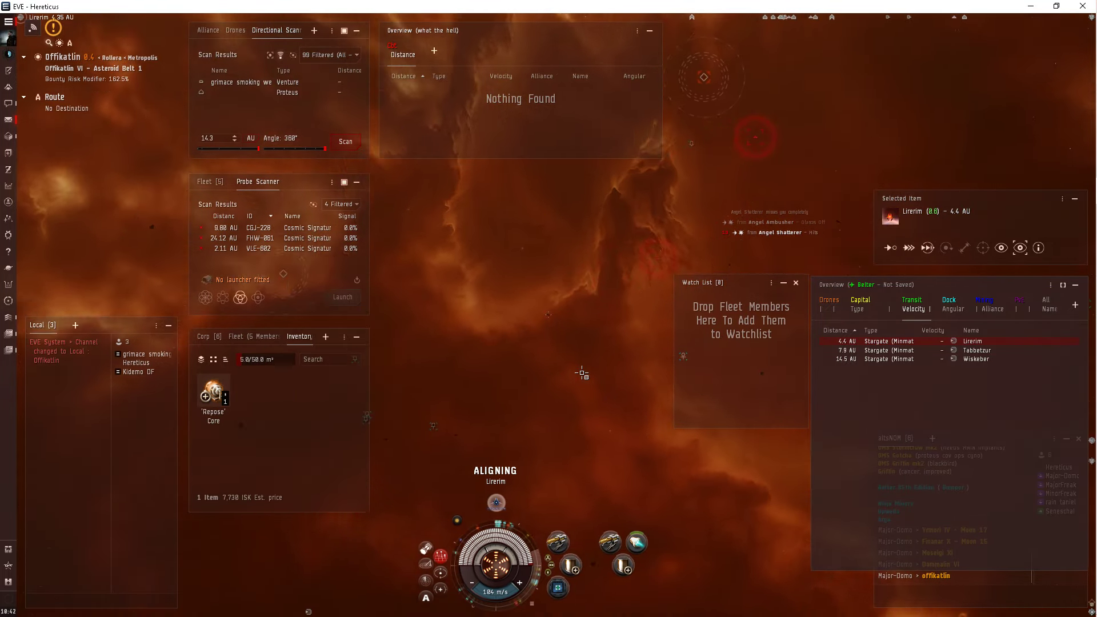
pyautogui.moveTo(572, 397); pyautogui.dragTo(677, 303)
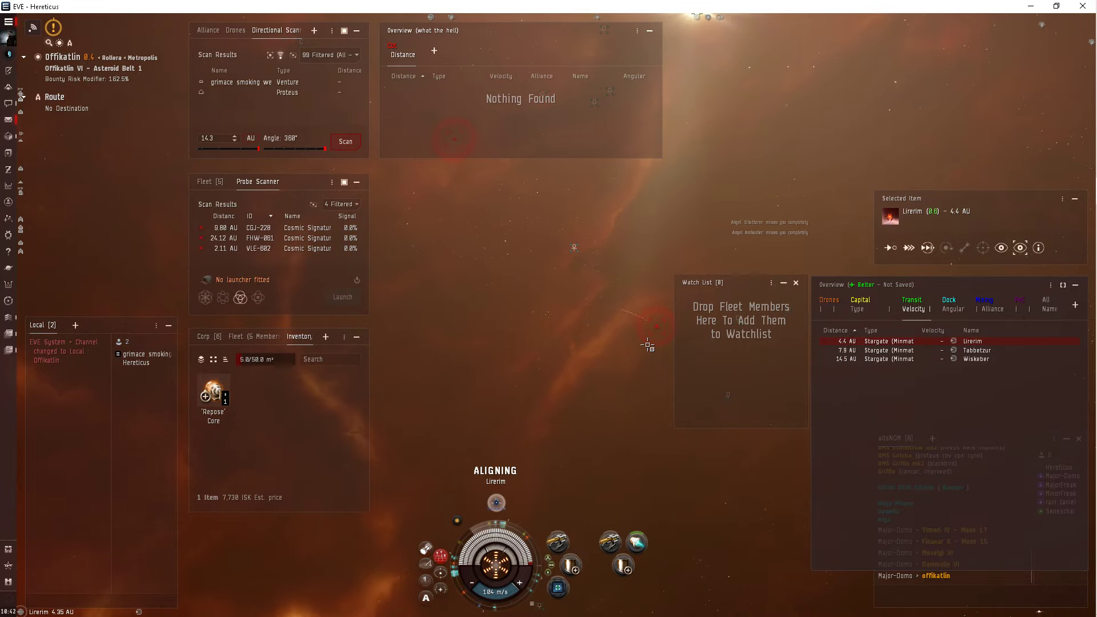
pyautogui.moveTo(640, 342); pyautogui.dragTo(549, 335)
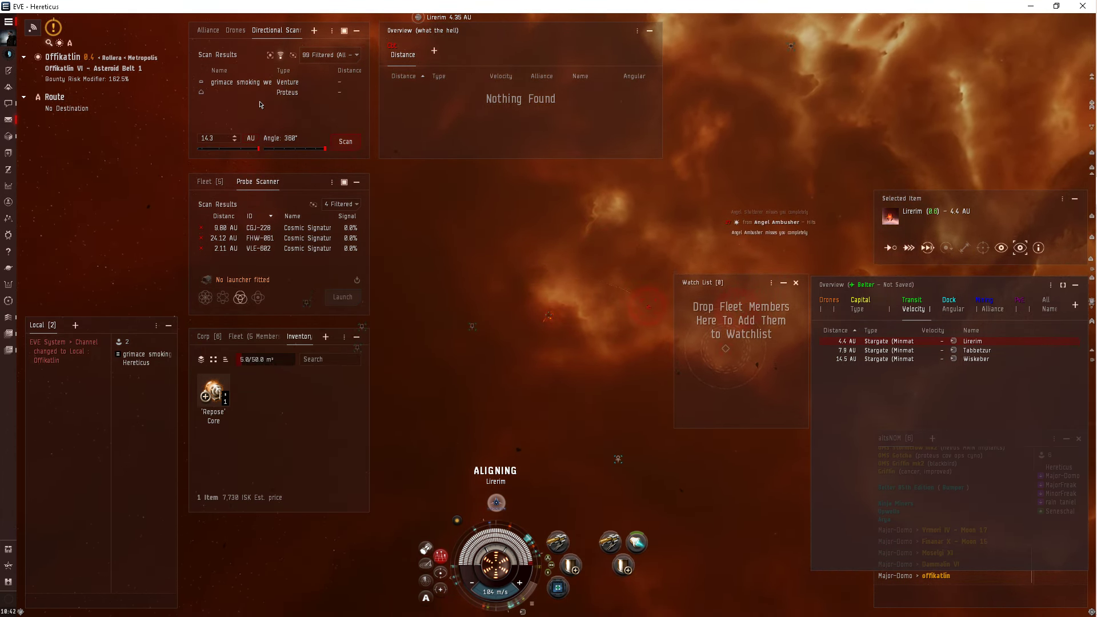
pyautogui.click(237, 31)
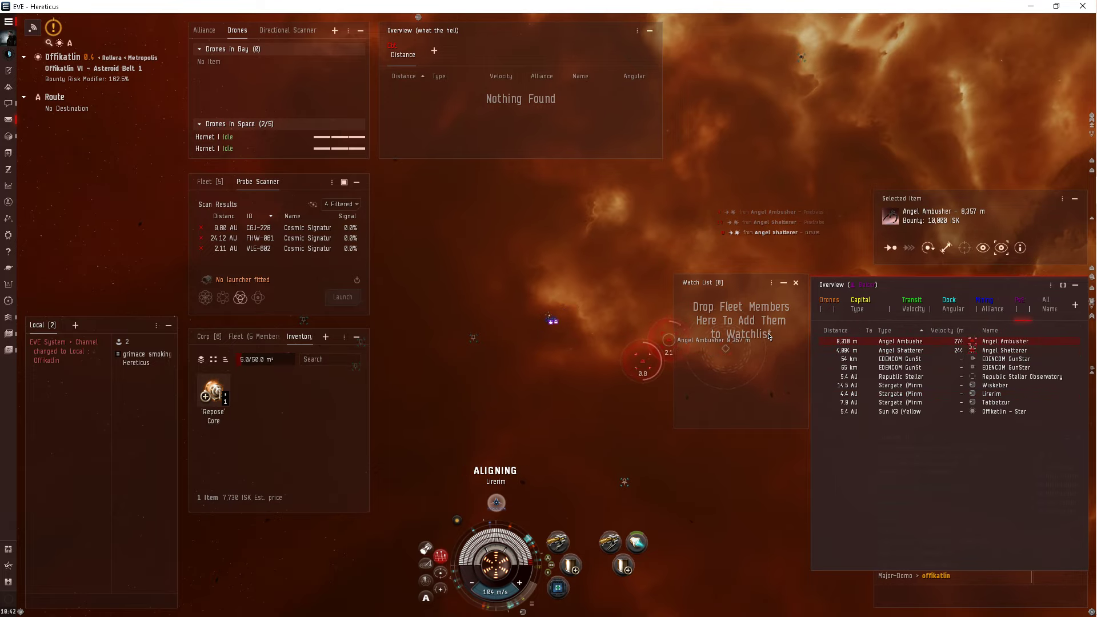
# Check the Angel Ambusher's info and follow the drone fight until it is destroyed
pyautogui.moveTo(529, 293); pyautogui.dragTo(219, 289)
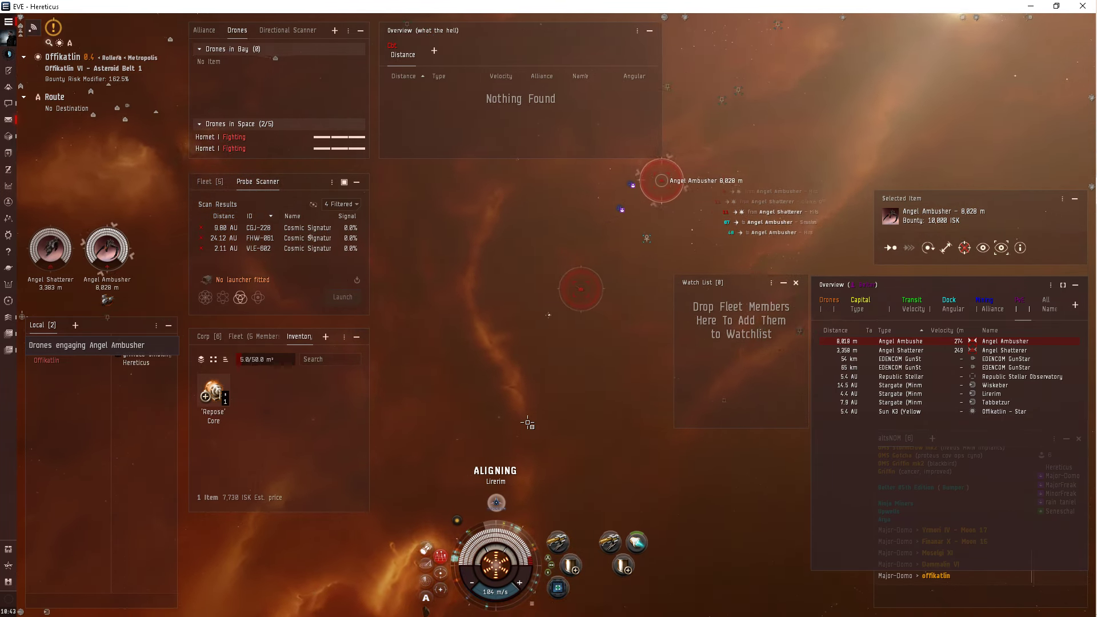
pyautogui.click(1020, 248)
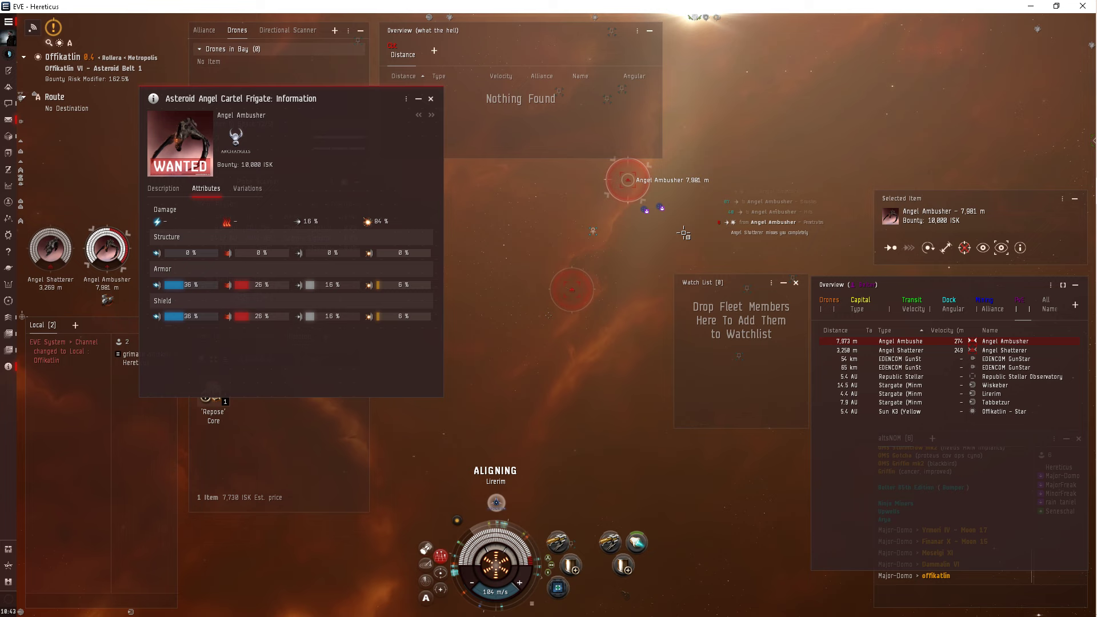
pyautogui.click(429, 98)
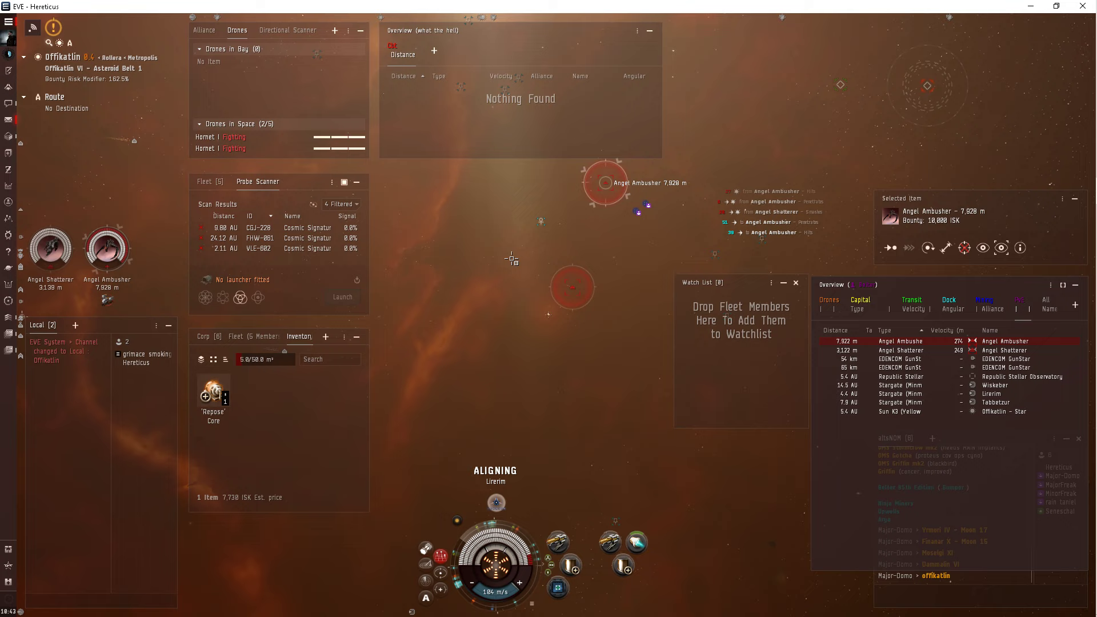
pyautogui.moveTo(502, 255); pyautogui.dragTo(481, 241)
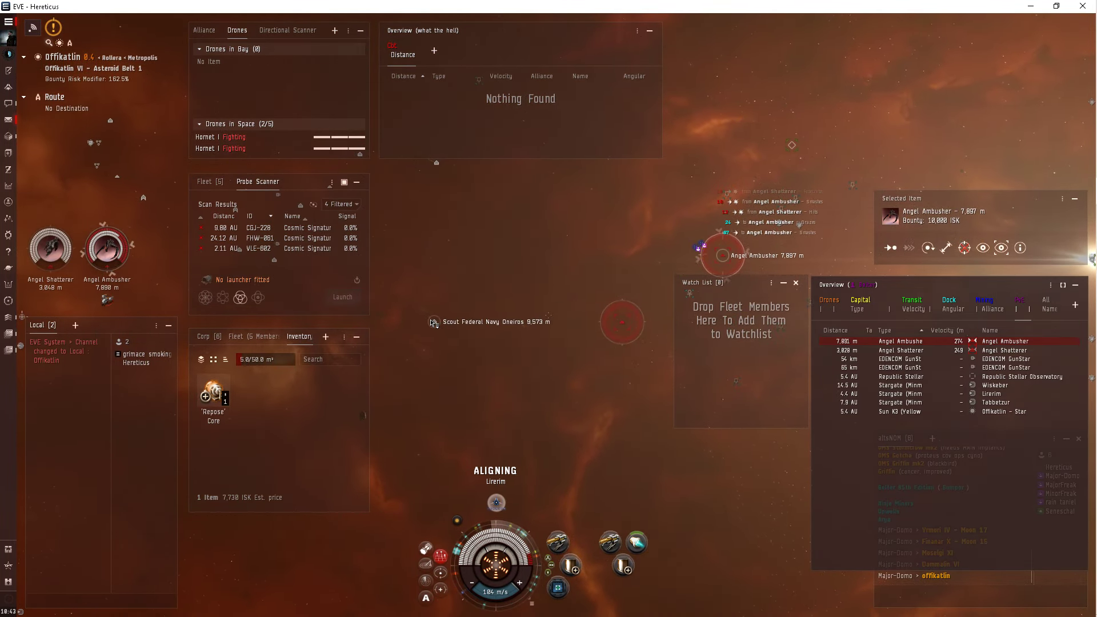
pyautogui.moveTo(434, 322)
pyautogui.mouseDown()
pyautogui.moveTo(525, 237)
pyautogui.moveTo(538, 250)
pyautogui.mouseUp()
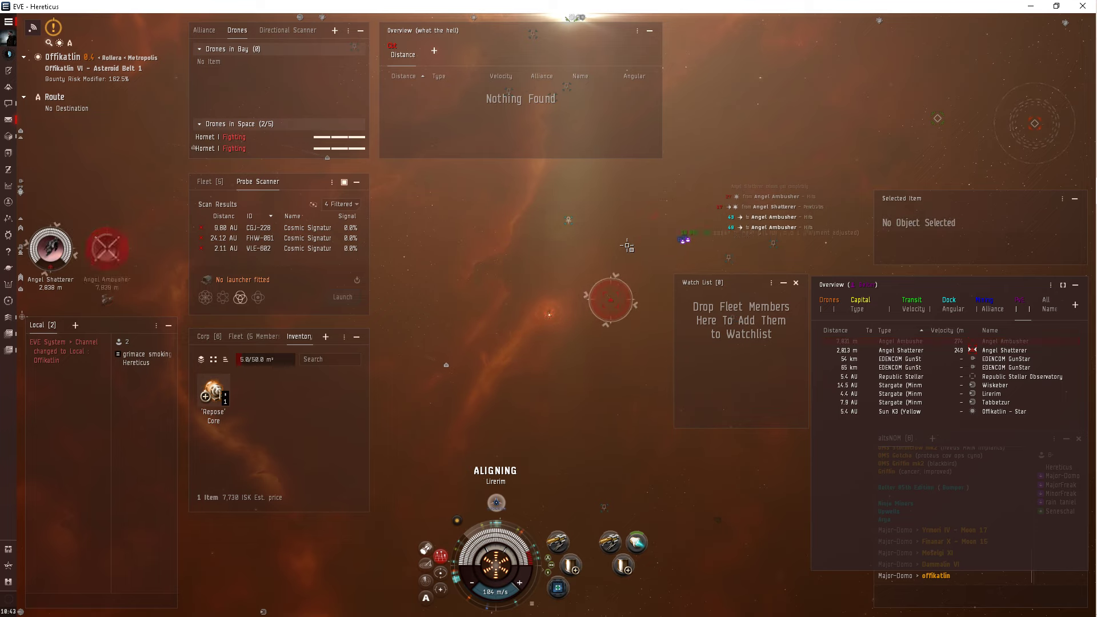
pyautogui.rightClick(570, 220)
# Approach the bookmarked spot, list the Omber asteroids, and start mining a locked one
pyautogui.click(607, 228)
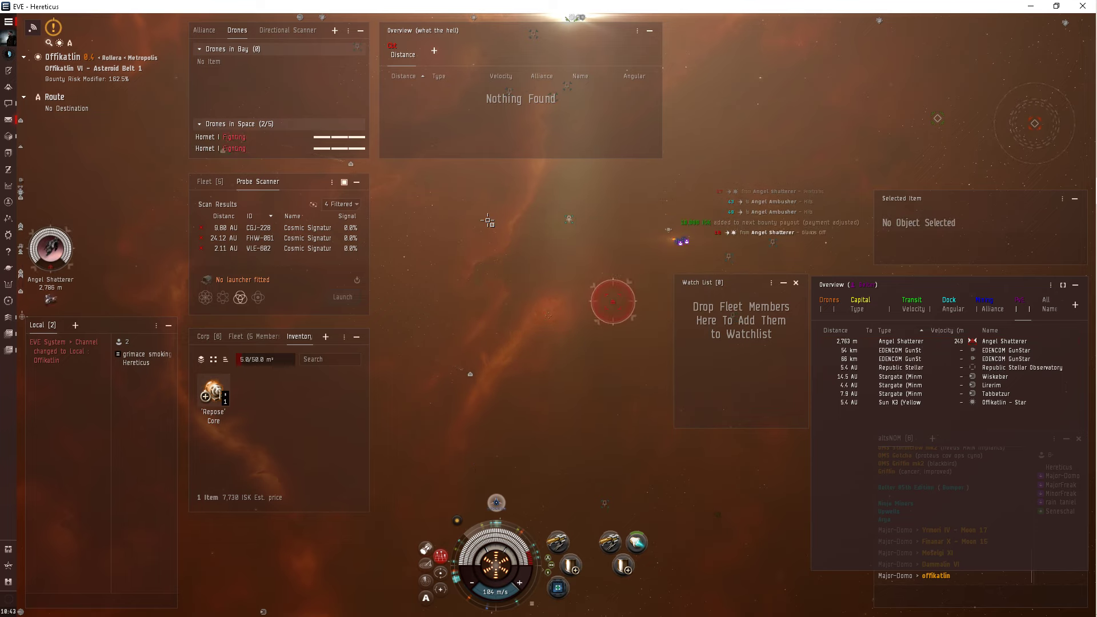
pyautogui.moveTo(536, 399); pyautogui.dragTo(557, 383)
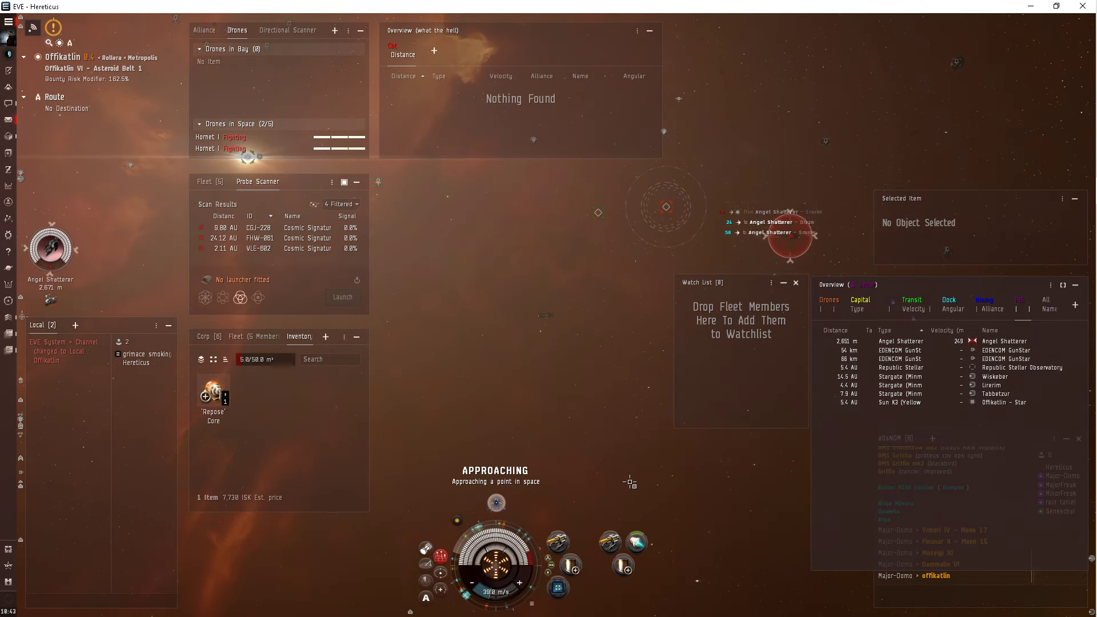
pyautogui.moveTo(643, 322); pyautogui.dragTo(962, 304)
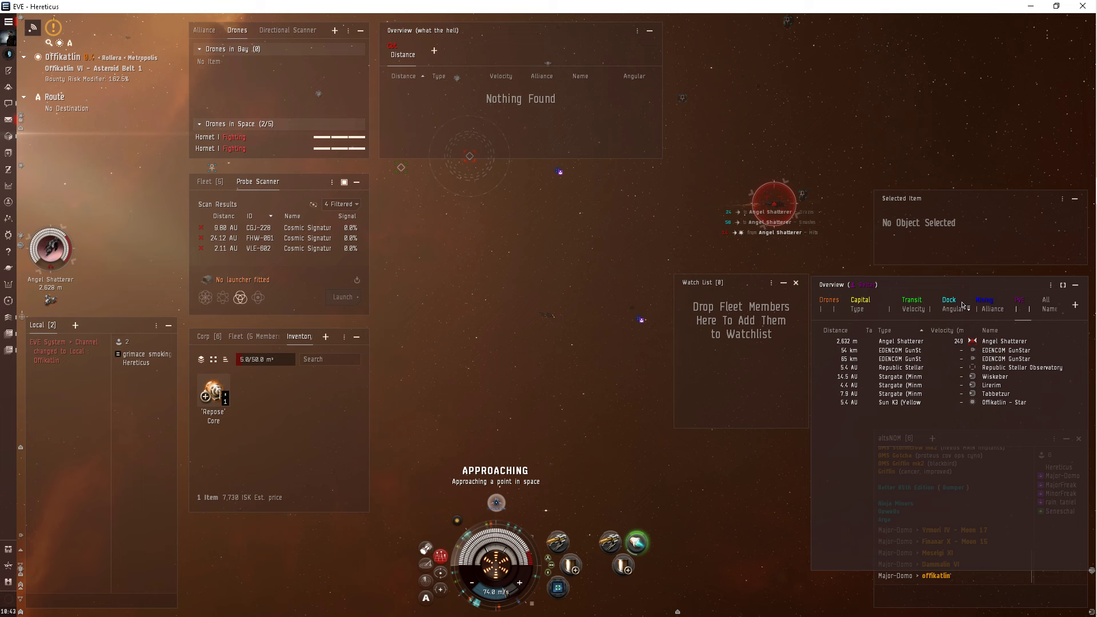
pyautogui.click(988, 308)
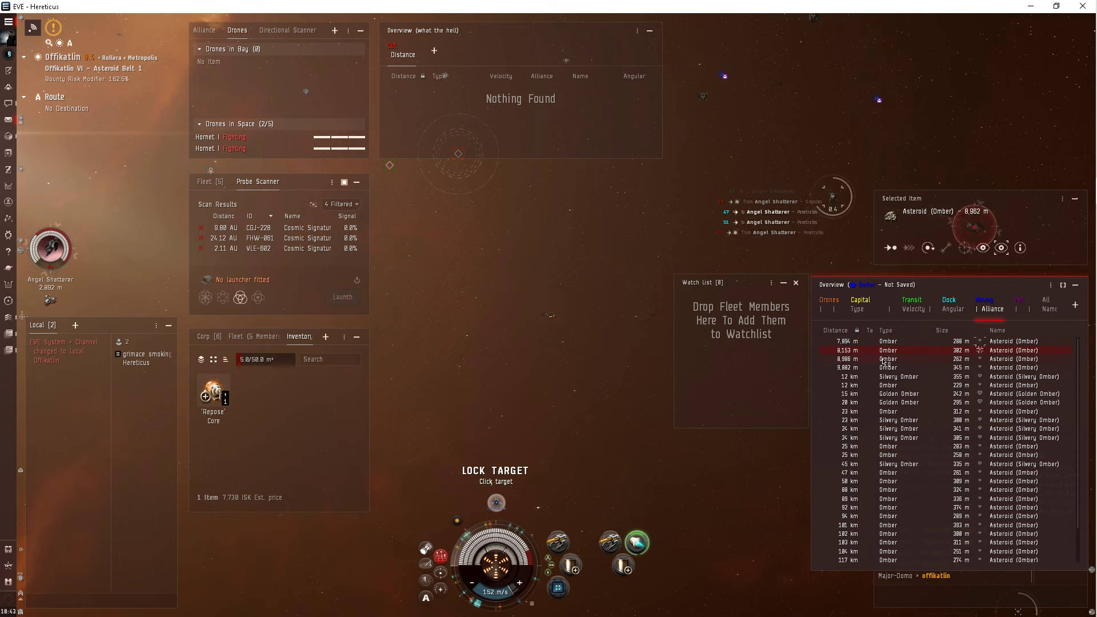
pyautogui.click(1021, 308)
pyautogui.moveTo(470, 255); pyautogui.dragTo(241, 246)
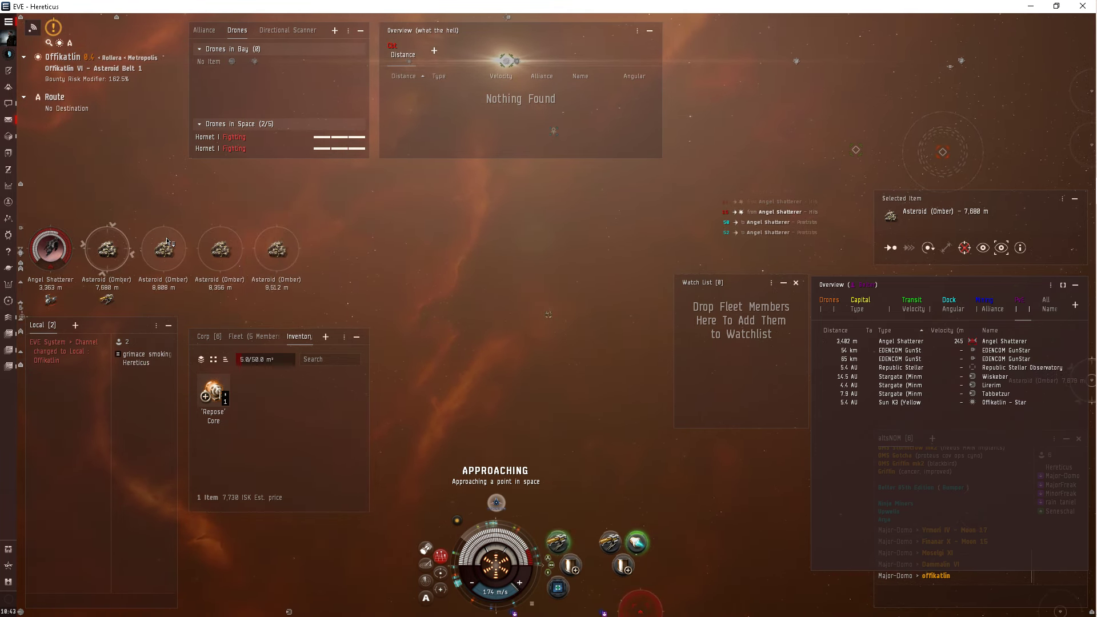
pyautogui.click(619, 549)
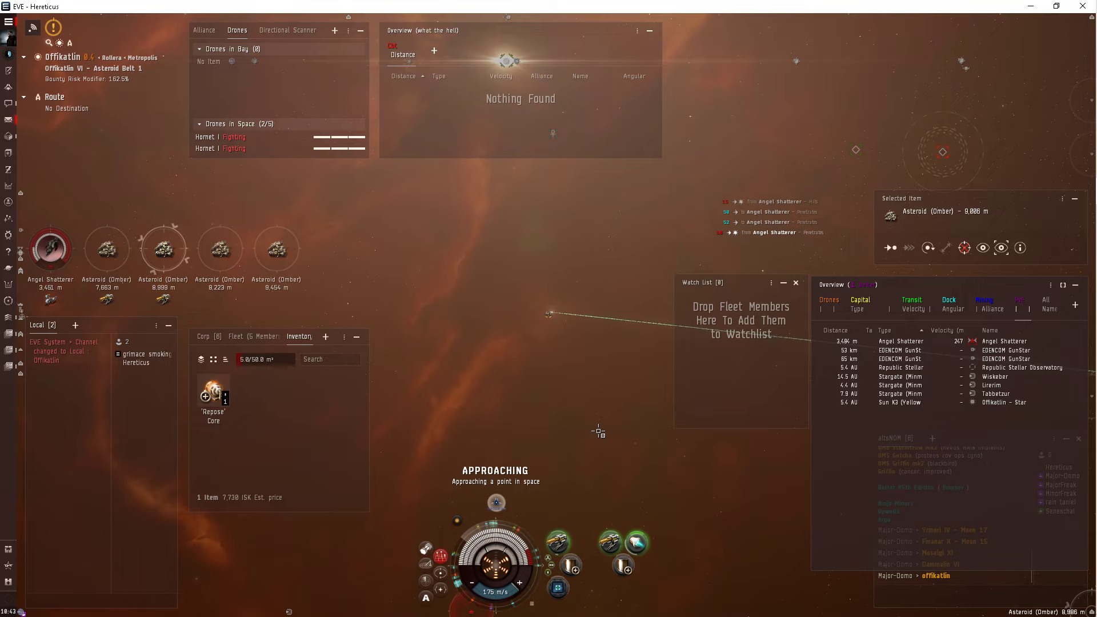
# Watch the mining beam on the Omber asteroid while the drones finish the Angel Shatterer
pyautogui.moveTo(492, 408)
pyautogui.mouseDown()
pyautogui.moveTo(550, 418)
pyautogui.moveTo(536, 417)
pyautogui.mouseUp()
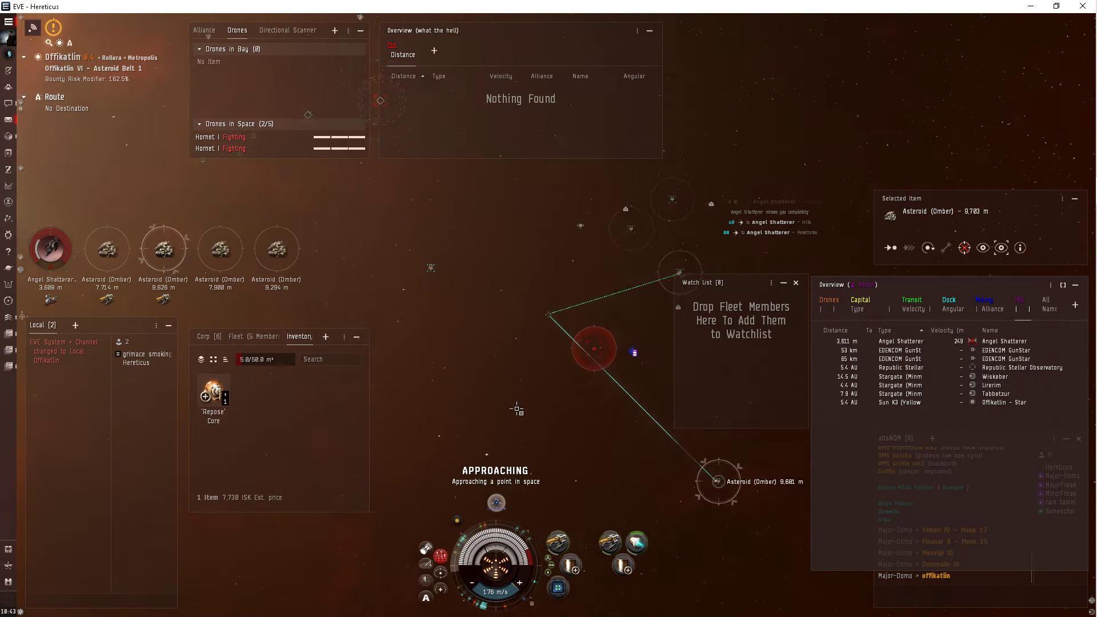
pyautogui.moveTo(536, 417); pyautogui.dragTo(706, 501)
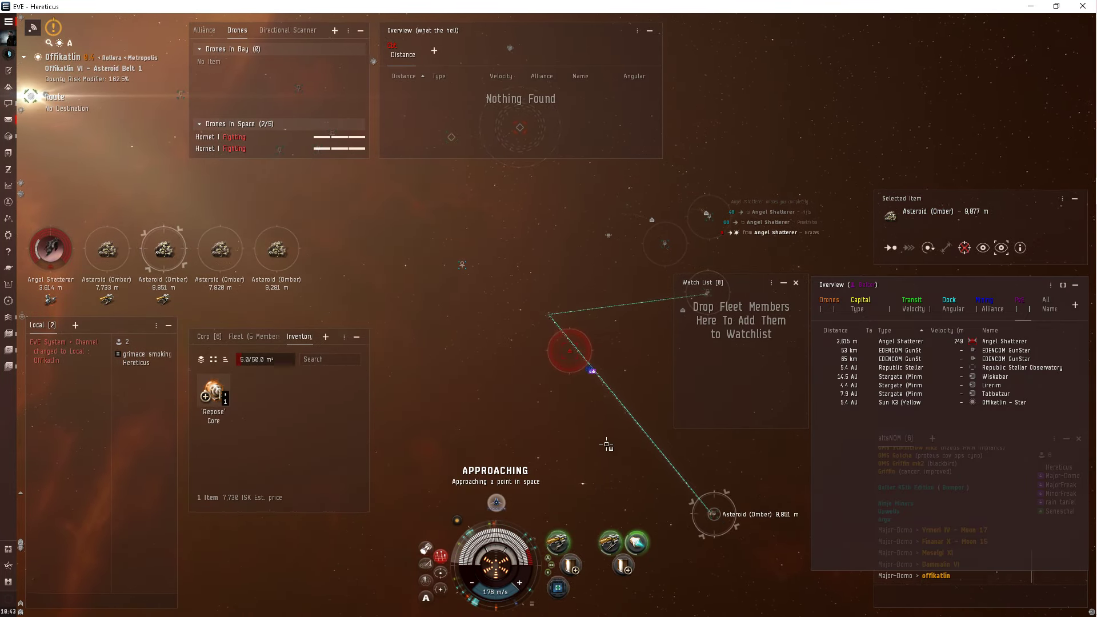
pyautogui.moveTo(607, 445); pyautogui.dragTo(623, 461)
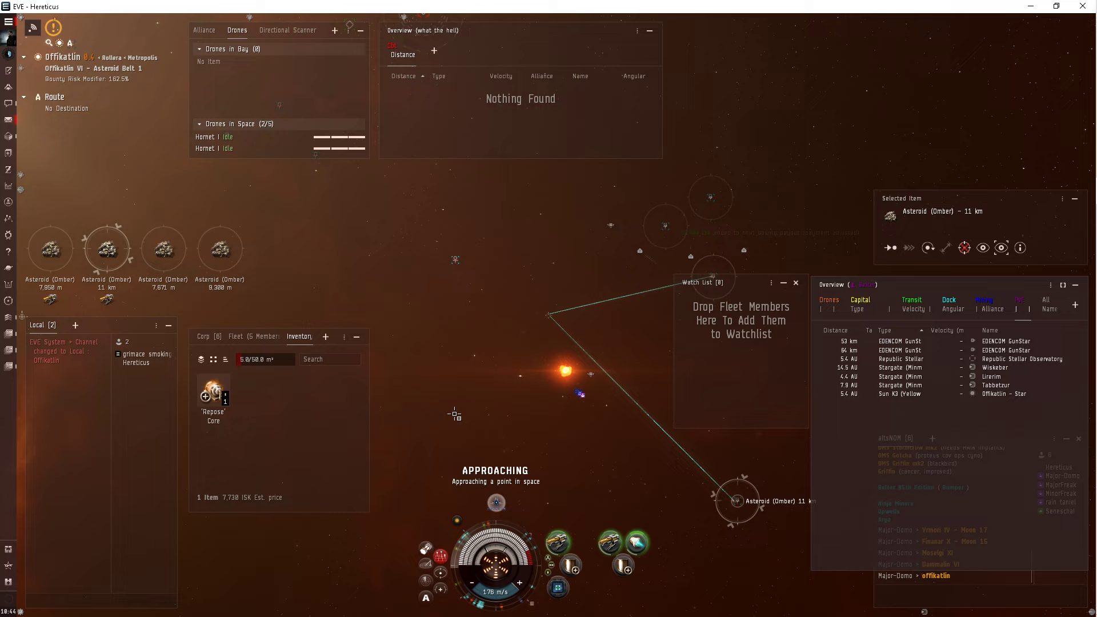
pyautogui.moveTo(523, 480); pyautogui.dragTo(474, 417)
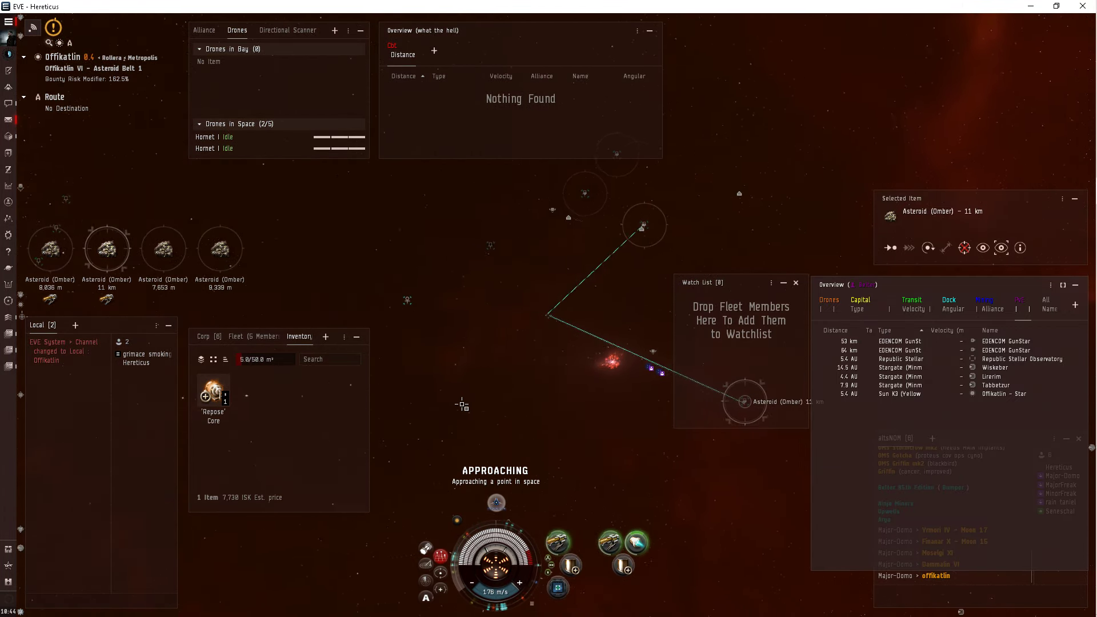
pyautogui.moveTo(500, 396); pyautogui.dragTo(249, 199)
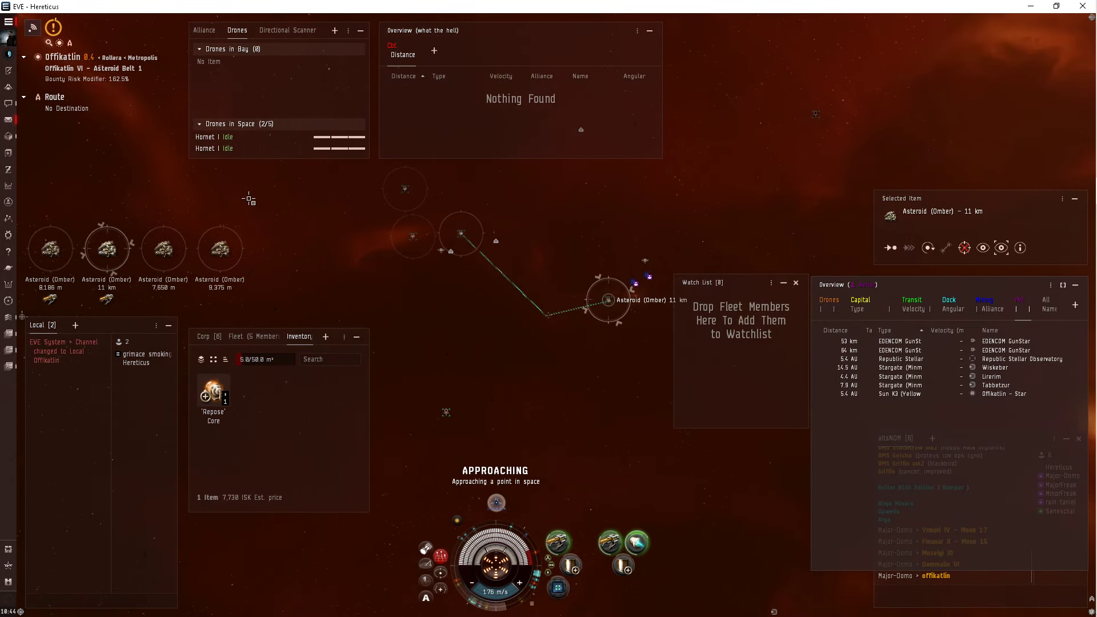
# Read the mining laser's Optimal Range in its info window, then recall both Hornets
pyautogui.rightClick(557, 546)
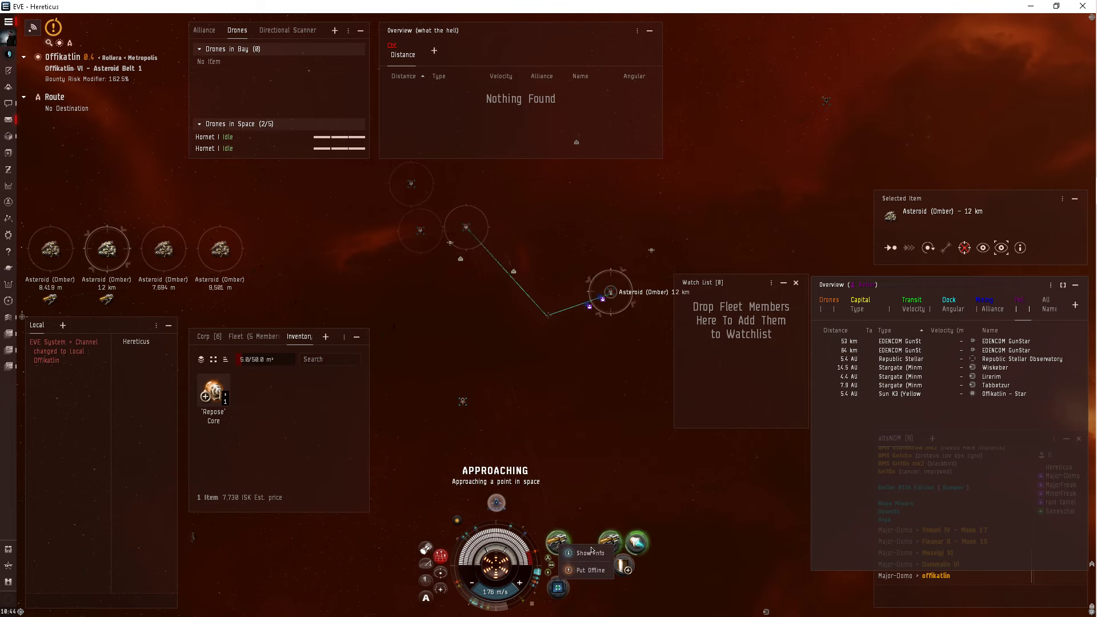
pyautogui.click(591, 555)
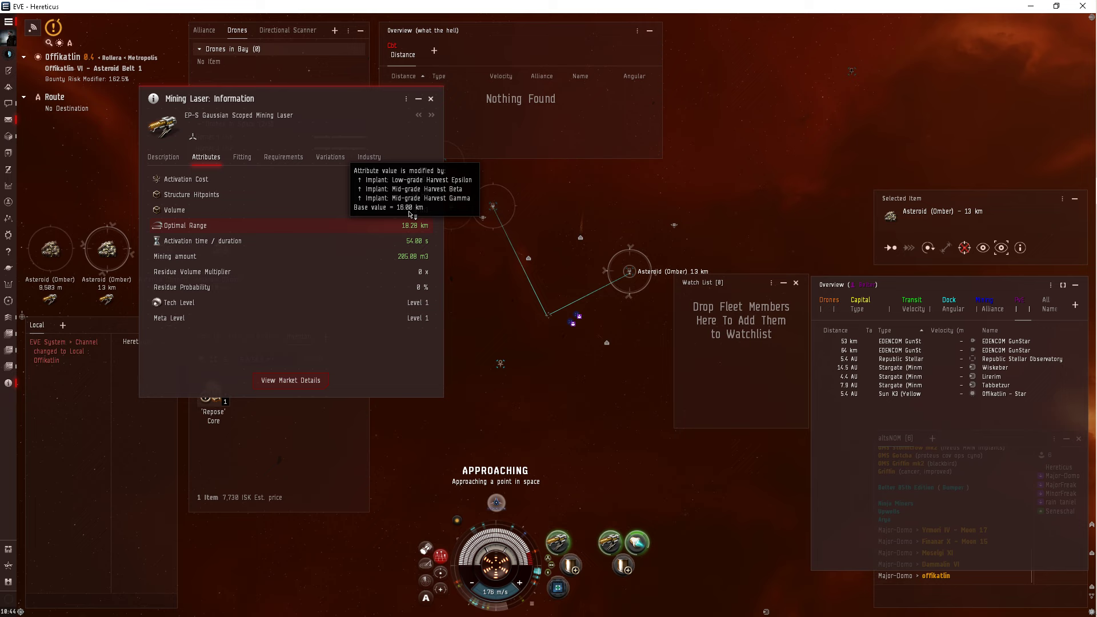
pyautogui.click(429, 99)
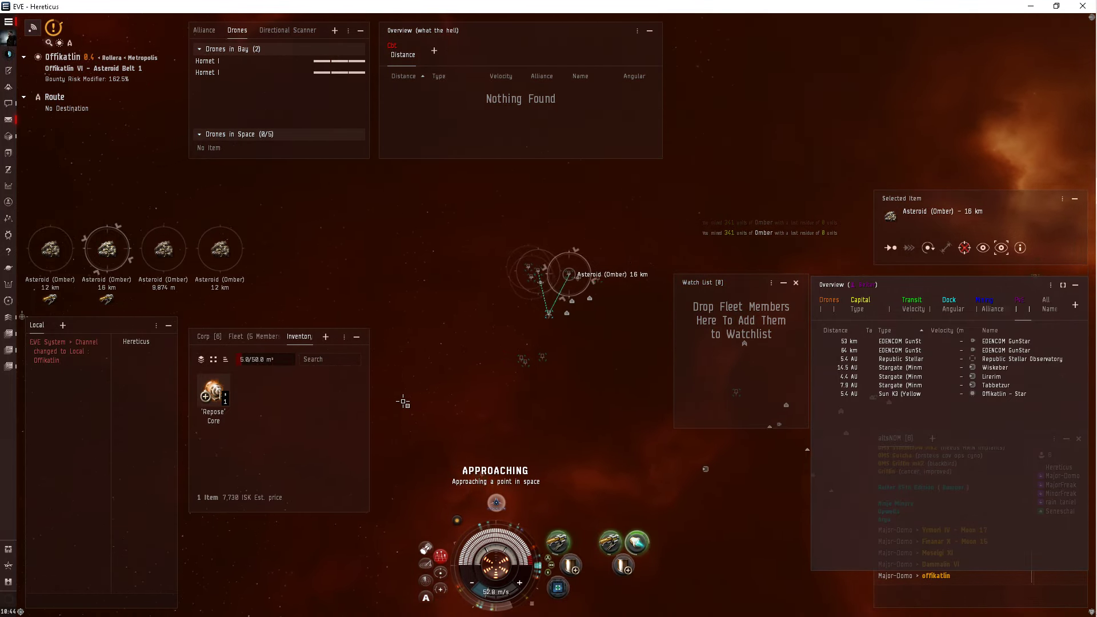
# Select the Lirerim stargate in the Overview and orbit the camera around the mining ship
pyautogui.moveTo(402, 403)
pyautogui.mouseDown()
pyautogui.moveTo(451, 392)
pyautogui.moveTo(415, 381)
pyautogui.moveTo(561, 432)
pyautogui.mouseUp()
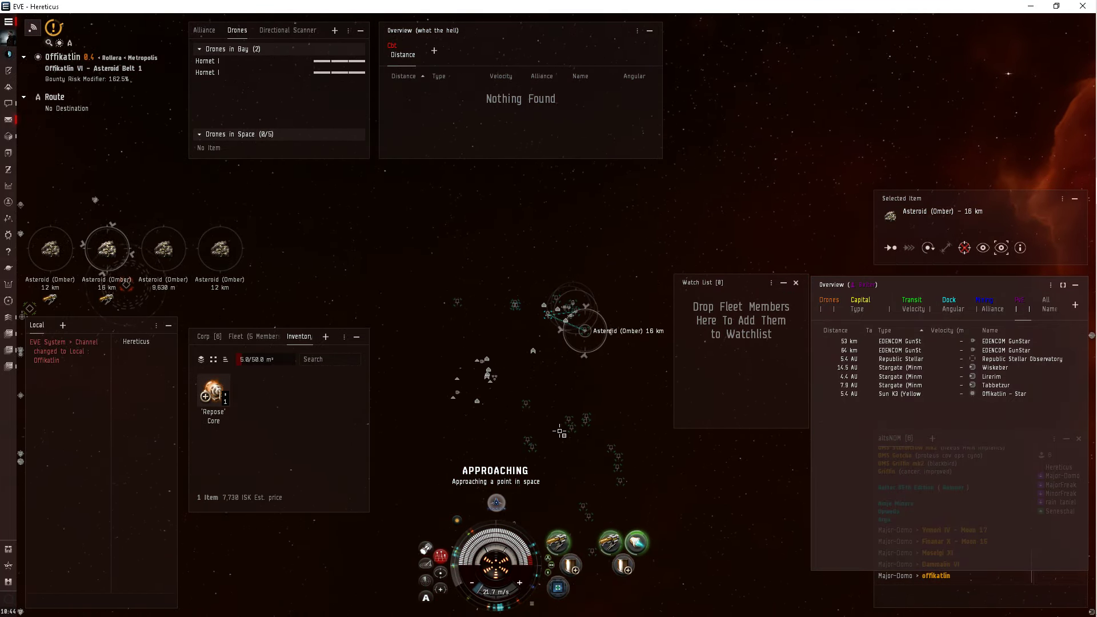
pyautogui.moveTo(569, 474); pyautogui.dragTo(691, 462)
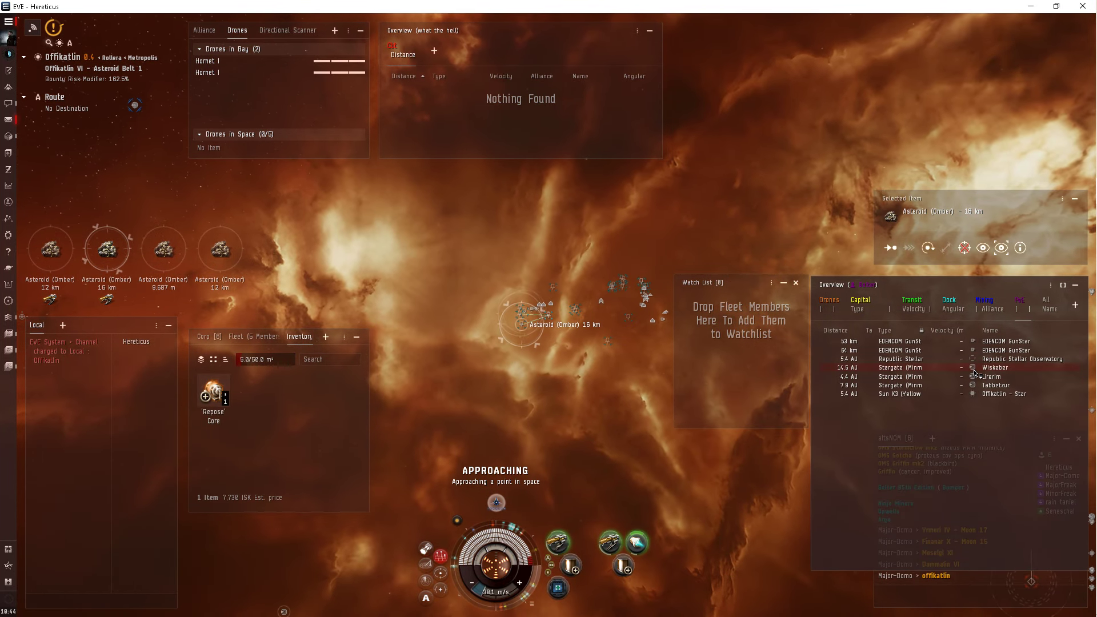
pyautogui.click(976, 378)
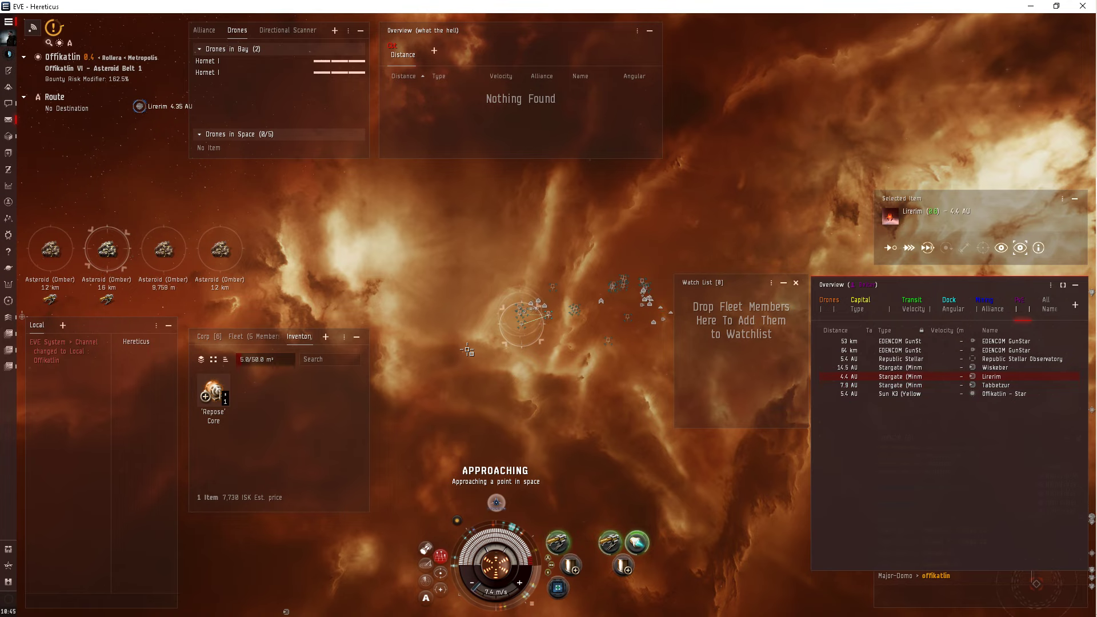
pyautogui.scroll(3, 468, 349)
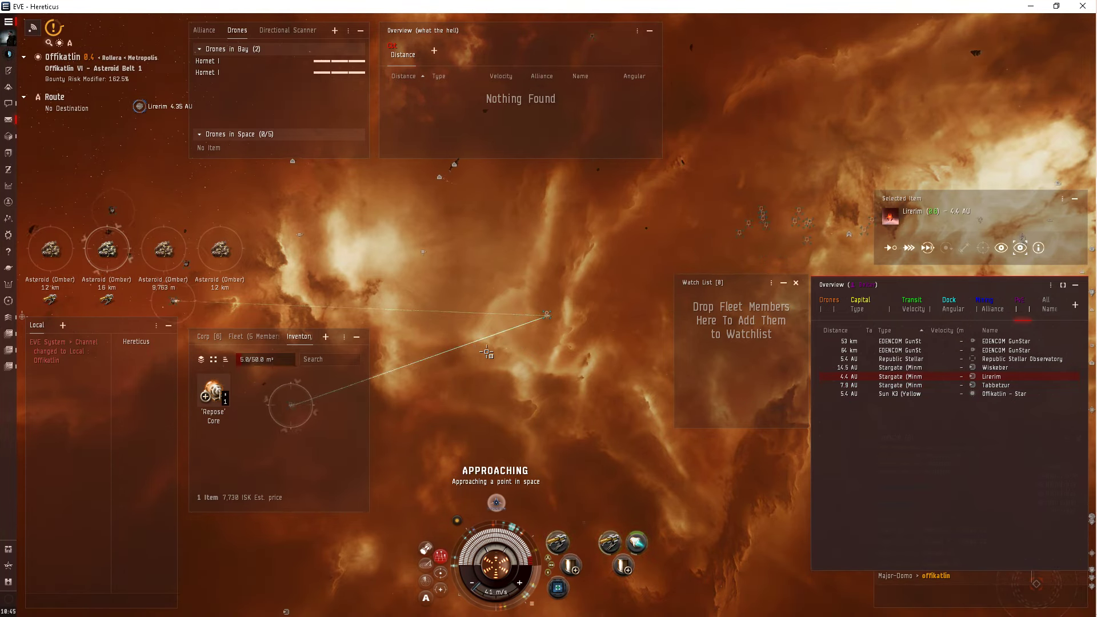
pyautogui.moveTo(486, 352)
pyautogui.mouseDown()
pyautogui.moveTo(431, 349)
pyautogui.moveTo(461, 335)
pyautogui.moveTo(473, 474)
pyautogui.mouseUp()
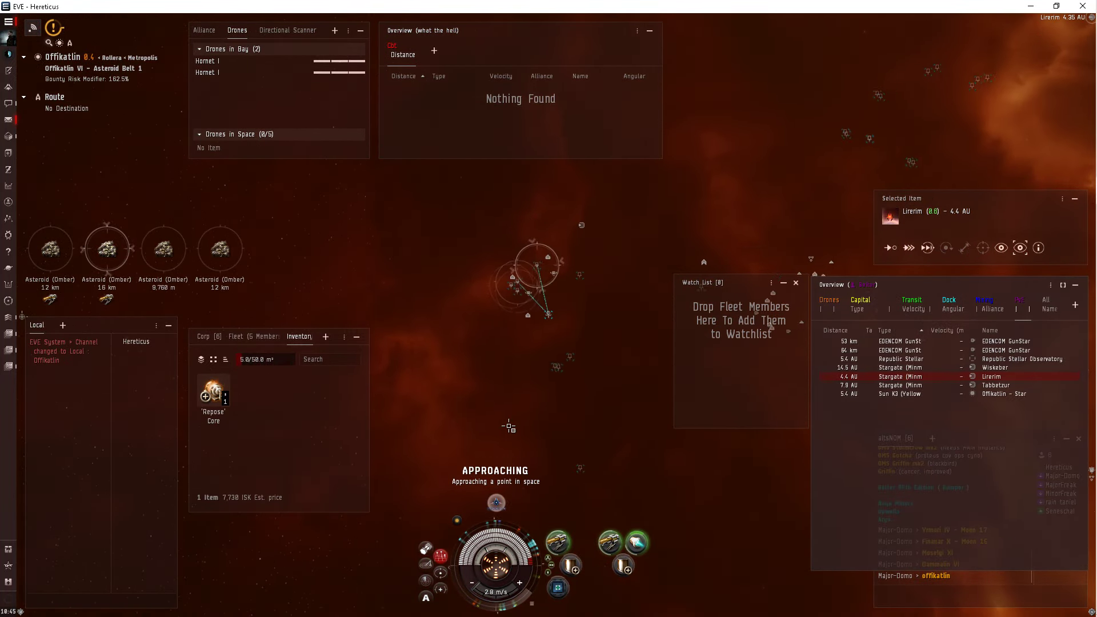
pyautogui.moveTo(510, 427)
pyautogui.mouseDown()
pyautogui.moveTo(548, 386)
pyautogui.moveTo(543, 317)
pyautogui.moveTo(553, 434)
pyautogui.moveTo(520, 248)
pyautogui.mouseUp()
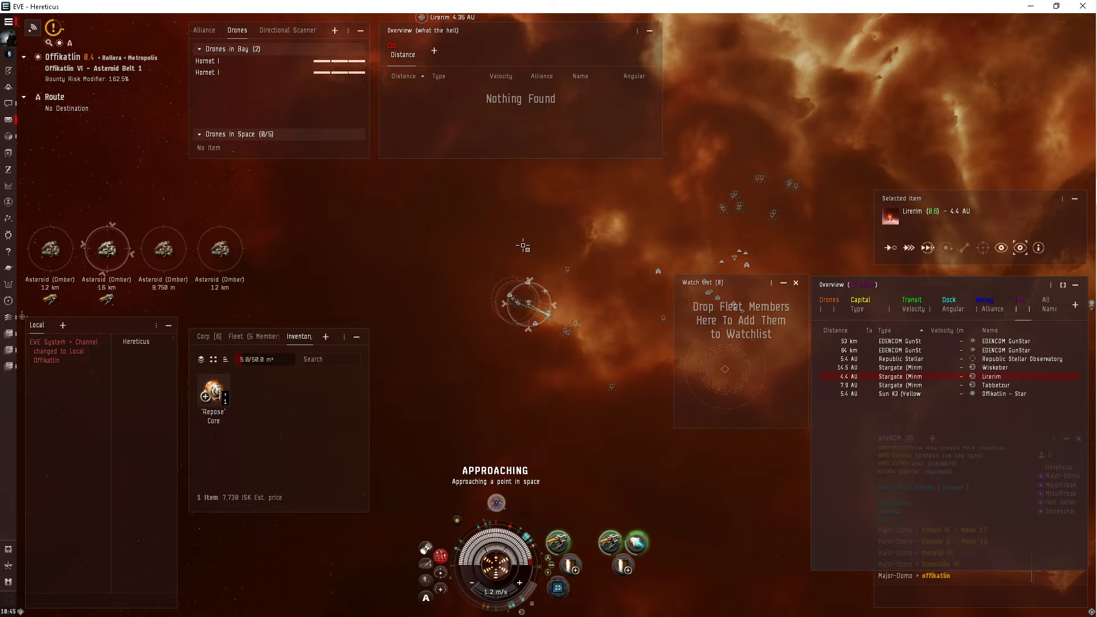
pyautogui.moveTo(523, 247)
pyautogui.mouseDown()
pyautogui.moveTo(515, 229)
pyautogui.moveTo(566, 266)
pyautogui.moveTo(632, 237)
pyautogui.moveTo(651, 348)
pyautogui.moveTo(642, 267)
pyautogui.moveTo(498, 292)
pyautogui.mouseUp()
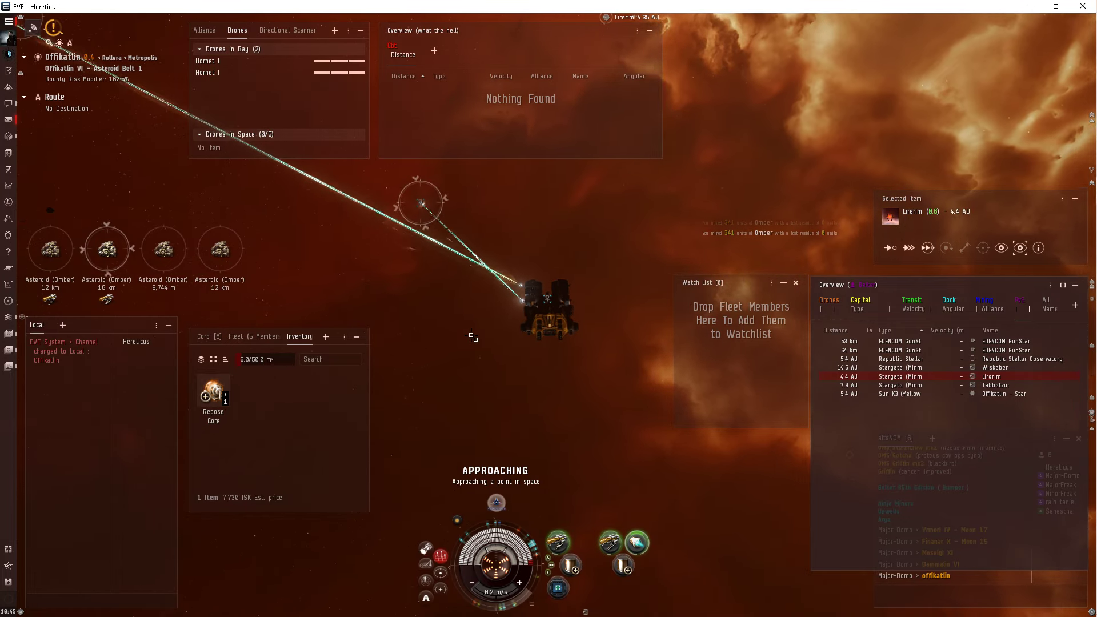
pyautogui.scroll(-5, 465, 340)
pyautogui.moveTo(485, 341)
pyautogui.mouseDown()
pyautogui.moveTo(482, 380)
pyautogui.moveTo(529, 295)
pyautogui.moveTo(541, 311)
pyautogui.moveTo(654, 284)
pyautogui.mouseUp()
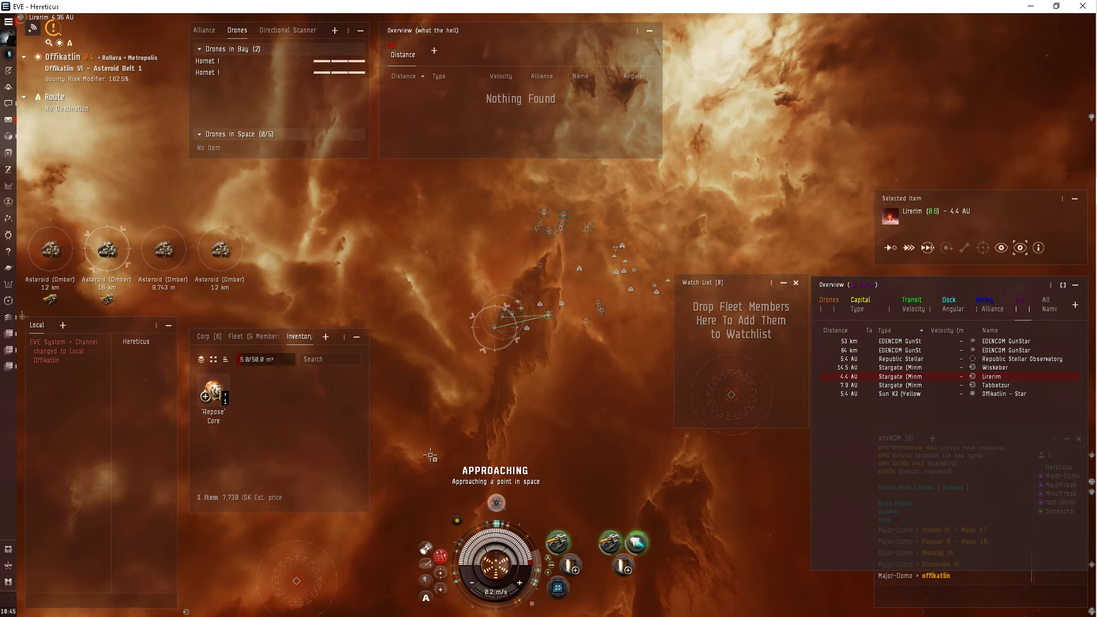
pyautogui.click(442, 576)
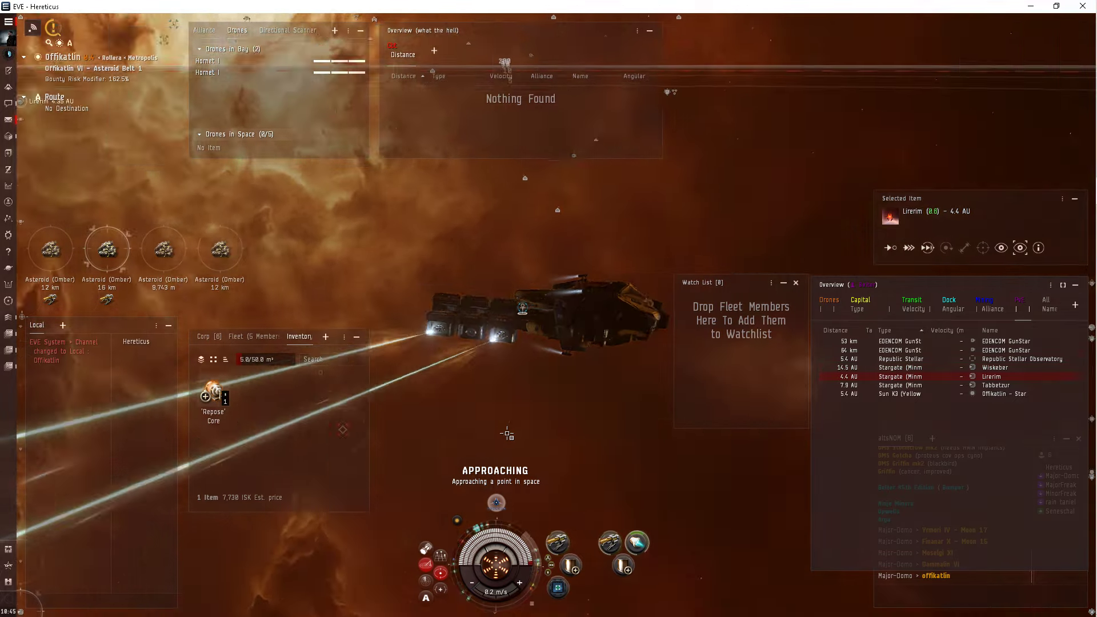
pyautogui.moveTo(622, 380); pyautogui.dragTo(707, 422)
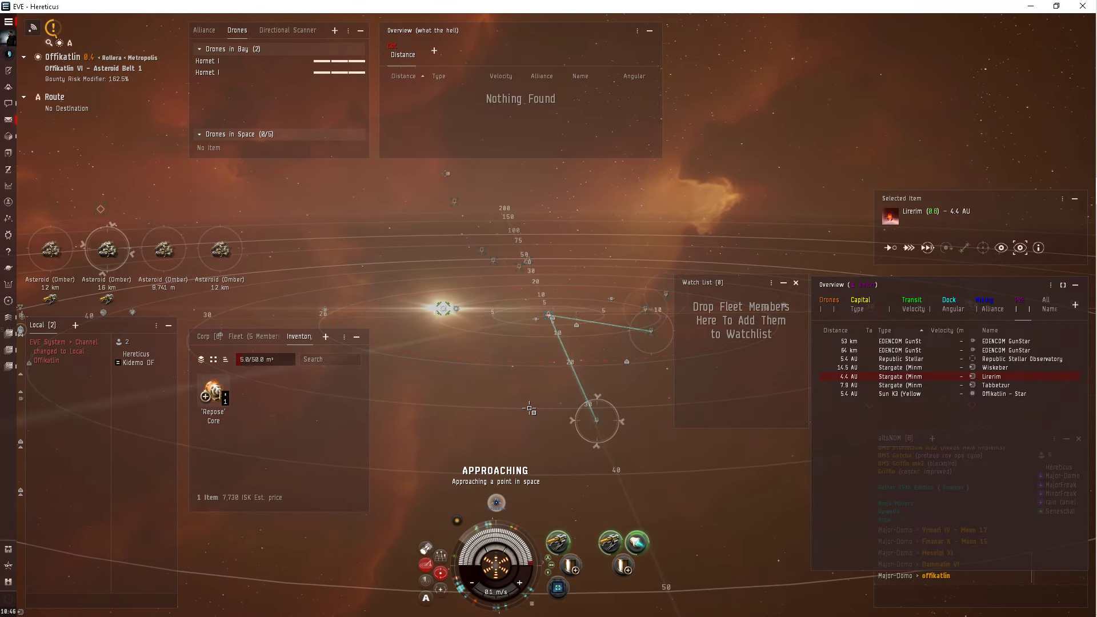
pyautogui.moveTo(530, 409); pyautogui.dragTo(373, 425)
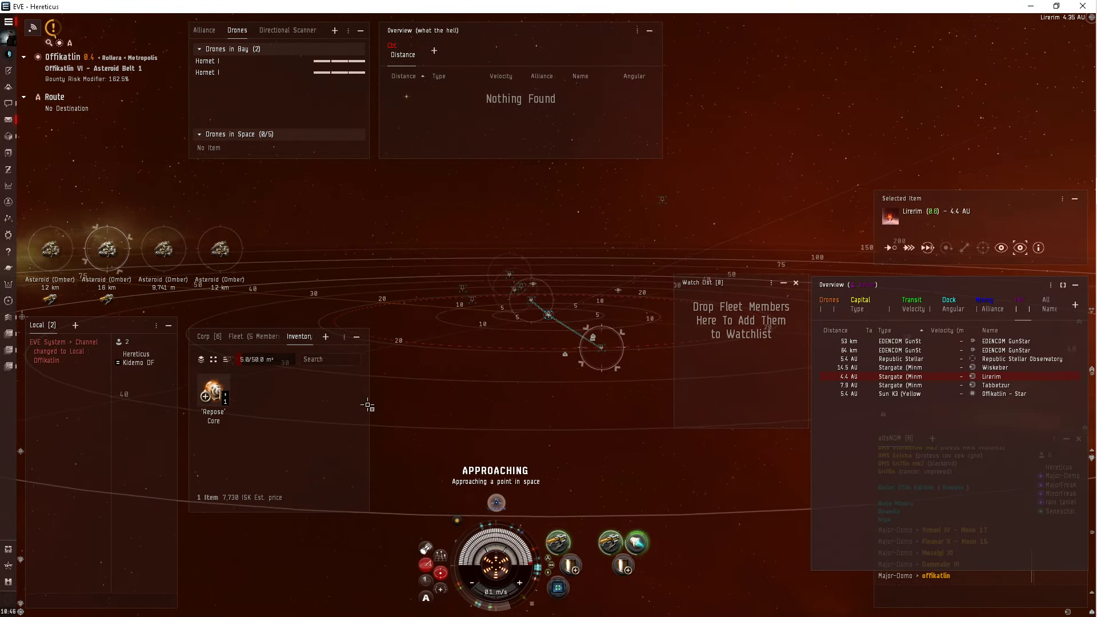
pyautogui.moveTo(368, 406); pyautogui.dragTo(472, 425)
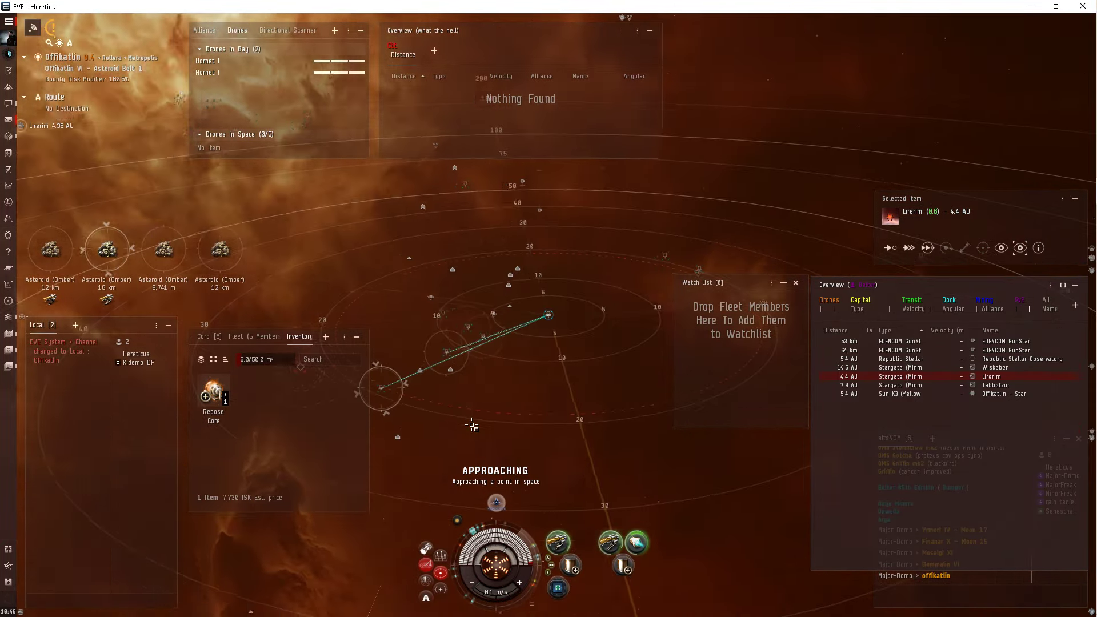
pyautogui.moveTo(471, 425)
pyautogui.mouseDown()
pyautogui.moveTo(537, 419)
pyautogui.moveTo(532, 393)
pyautogui.mouseUp()
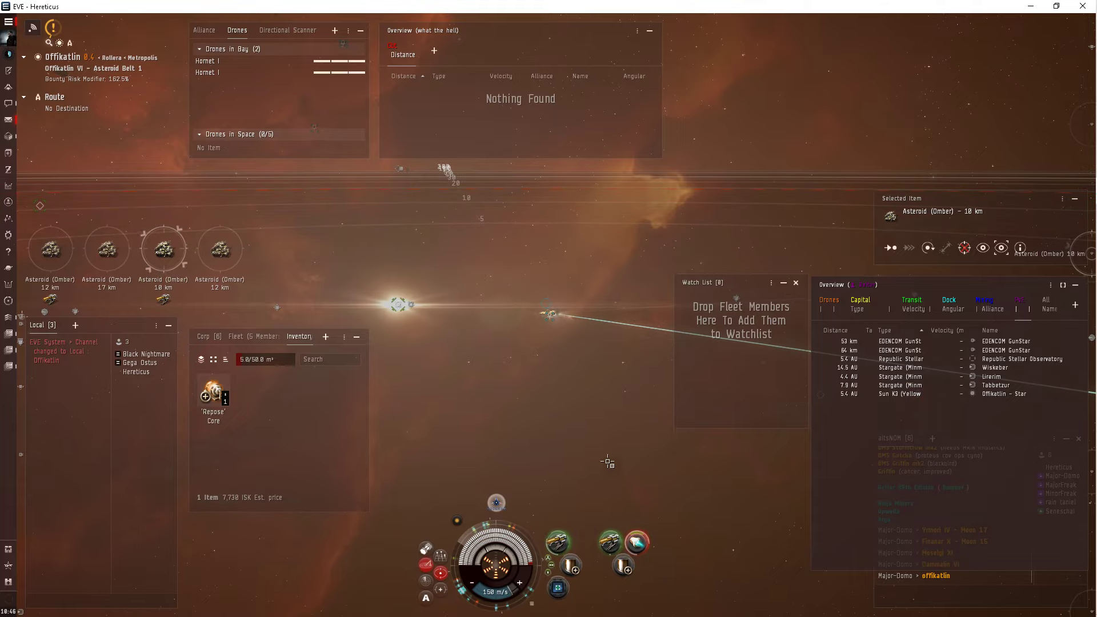
# Unlock the 18 km Omber asteroid and switch the Overview to the Mining tab
pyautogui.moveTo(607, 463); pyautogui.dragTo(522, 417)
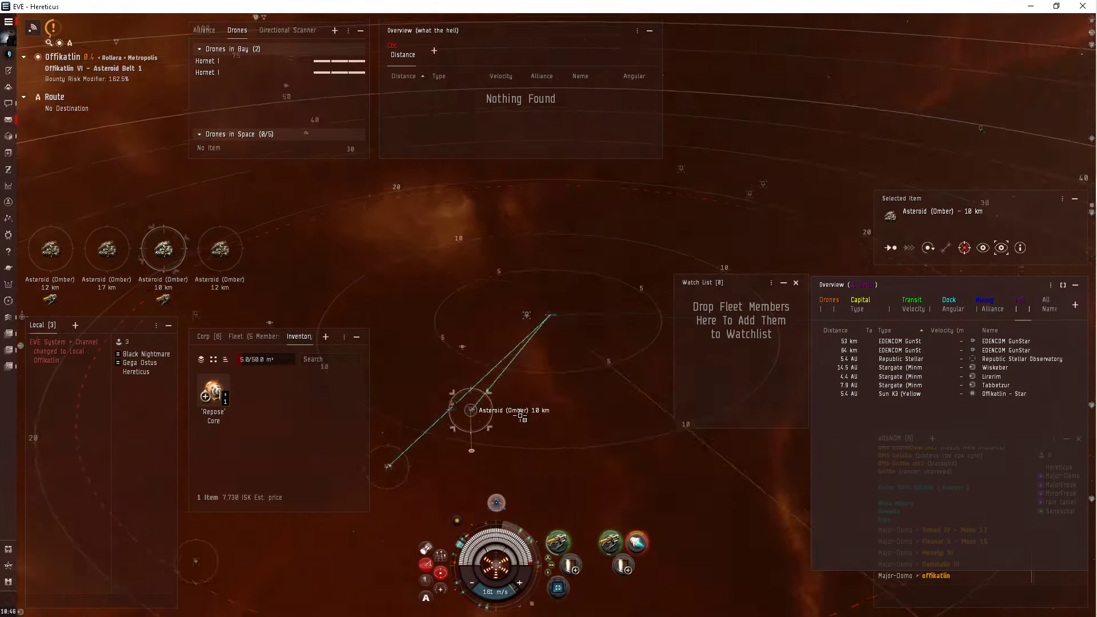
pyautogui.scroll(-5, 522, 417)
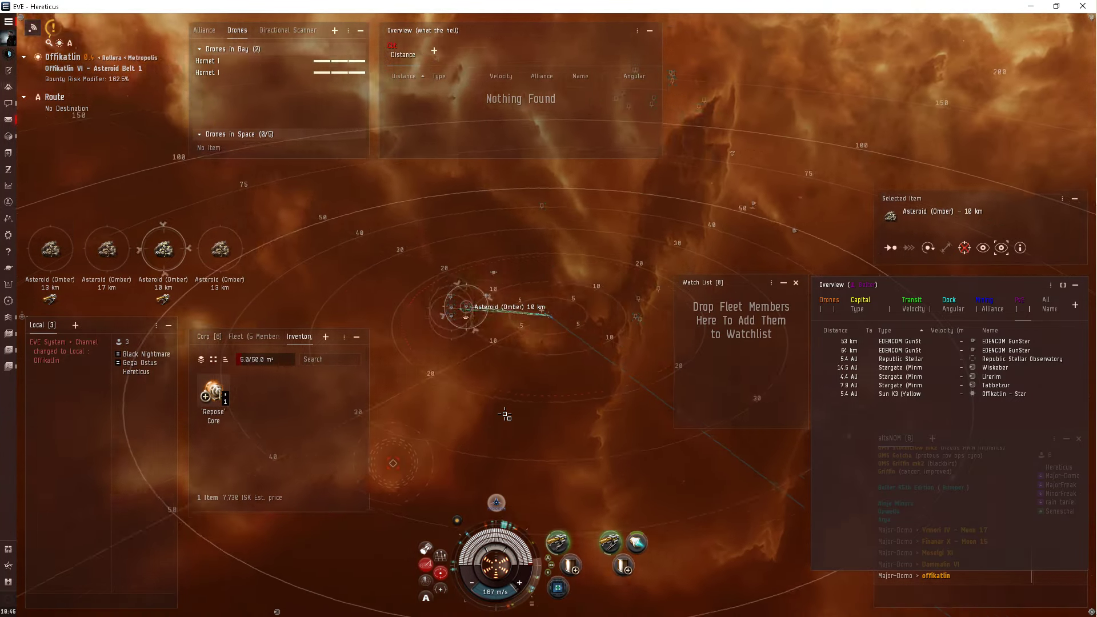
pyautogui.moveTo(505, 415)
pyautogui.mouseDown()
pyautogui.moveTo(493, 418)
pyautogui.moveTo(533, 418)
pyautogui.mouseUp()
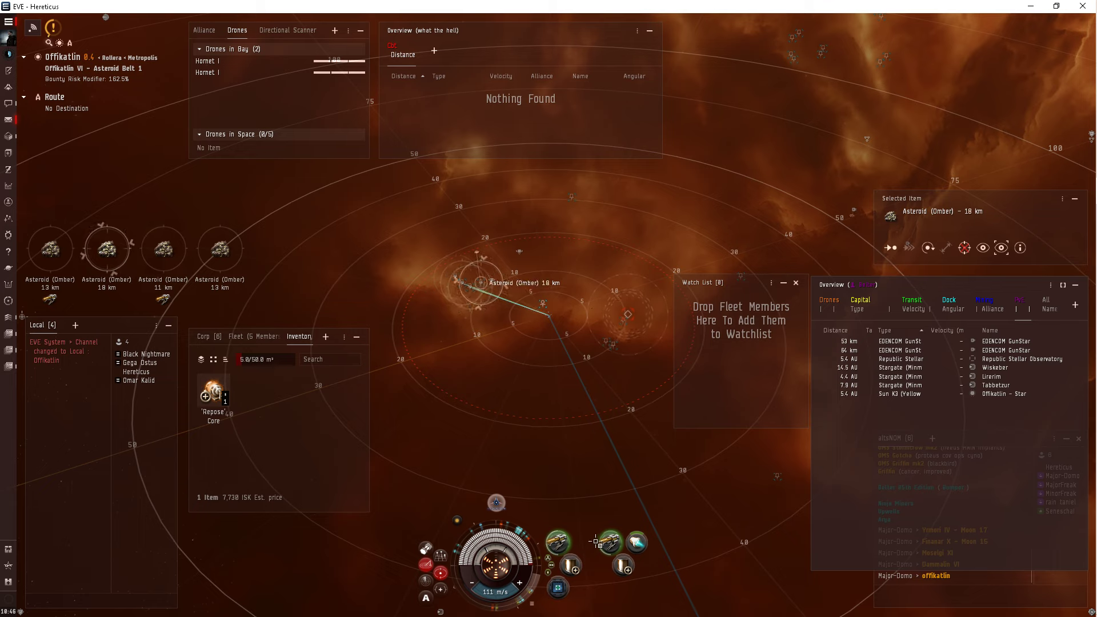
pyautogui.click(964, 247)
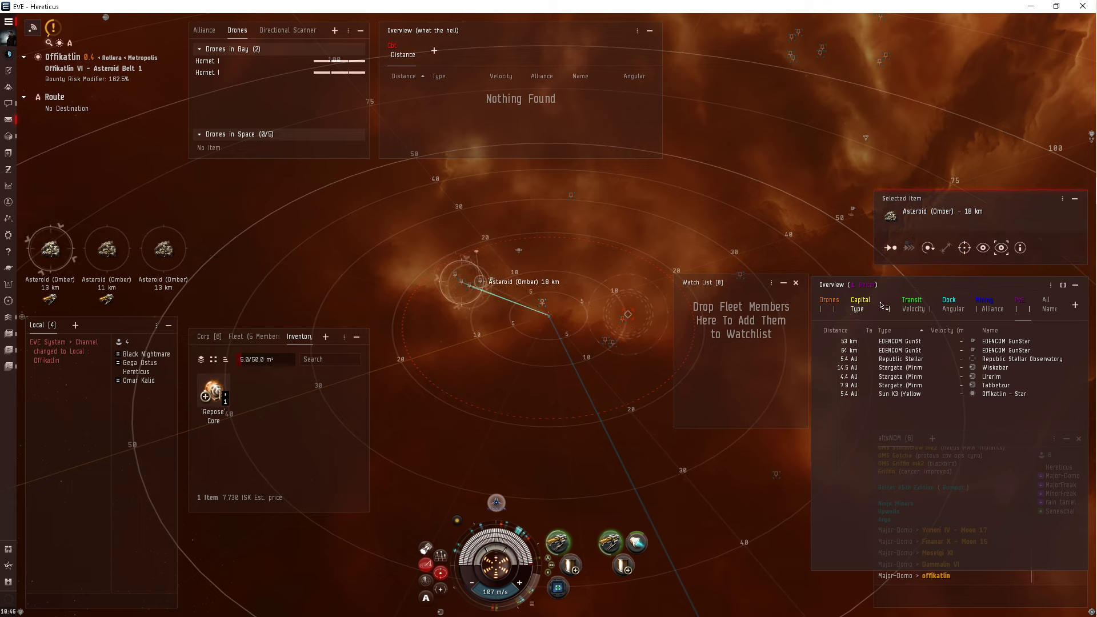
pyautogui.click(985, 301)
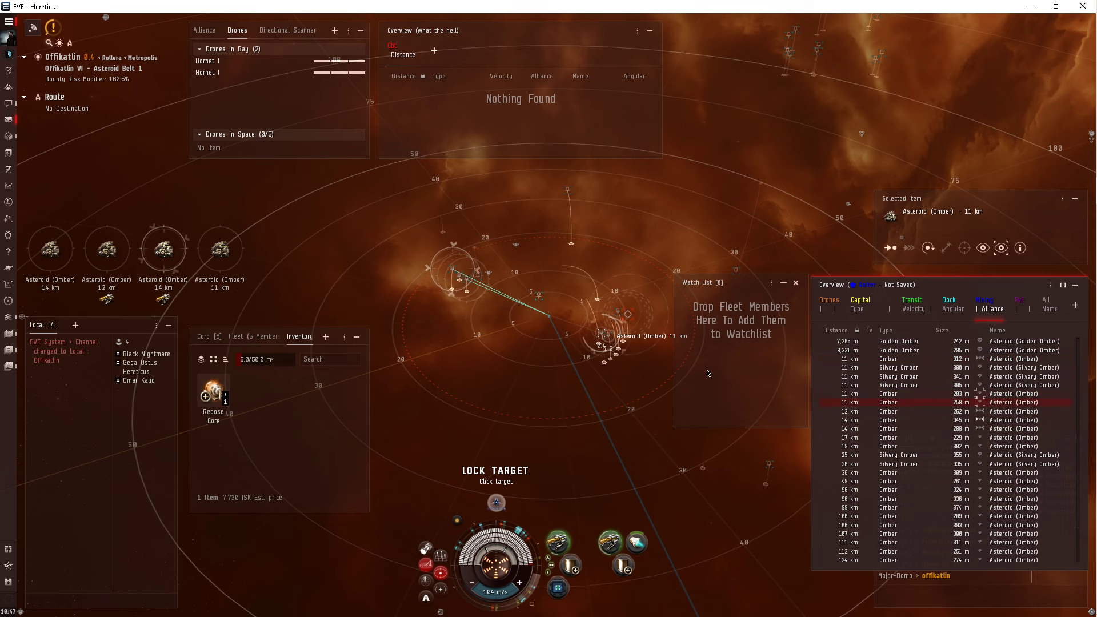
# Lock another Omber asteroid, fire the miner (F1) on the third target, and select the 16 km asteroid
pyautogui.keyDown('ctrl'); pyautogui.click(458, 275); pyautogui.keyUp('ctrl')
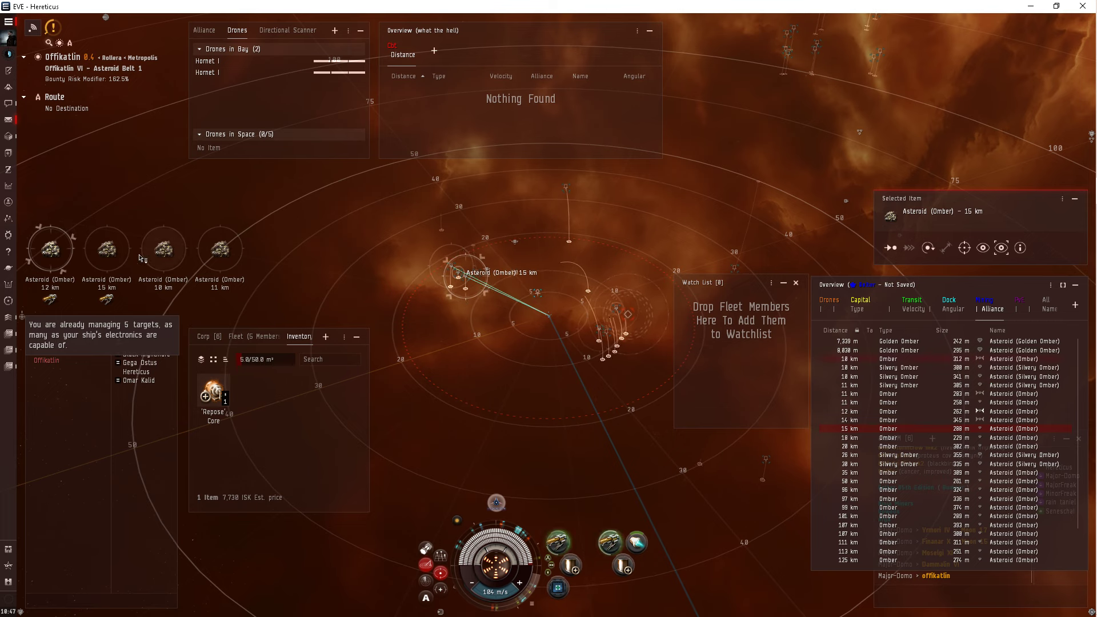
pyautogui.click(172, 248)
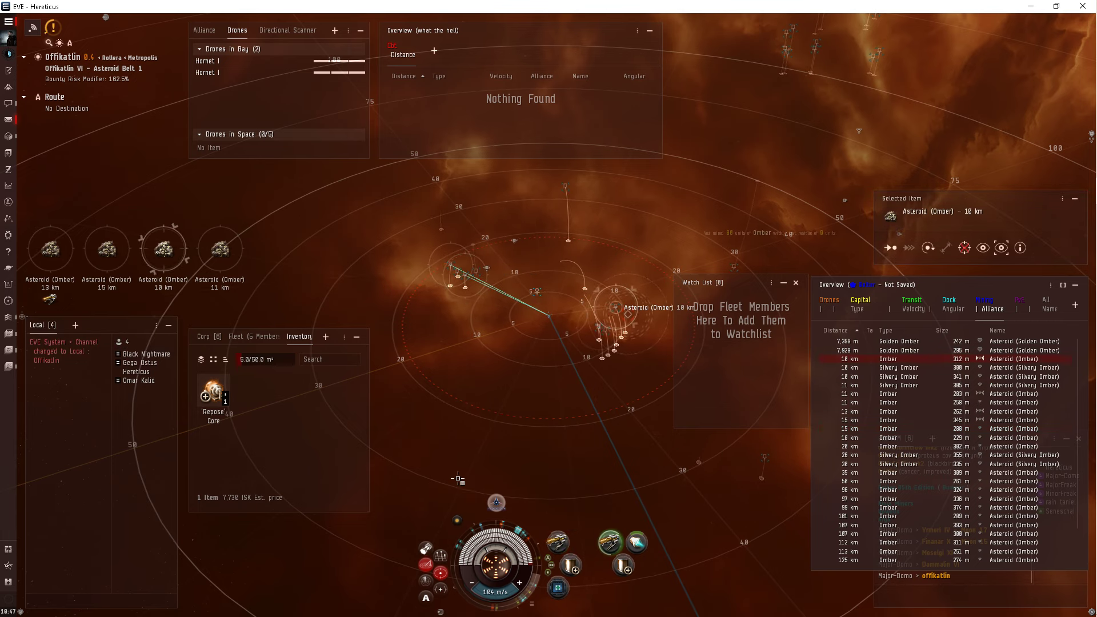
pyautogui.press('F1')
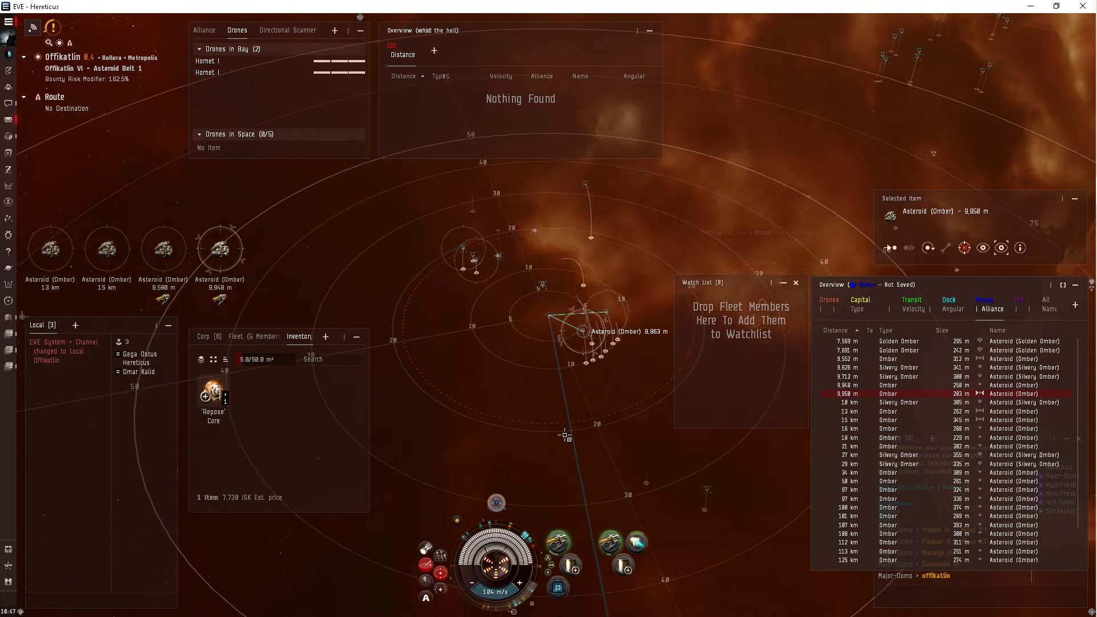
pyautogui.moveTo(565, 438); pyautogui.dragTo(844, 404)
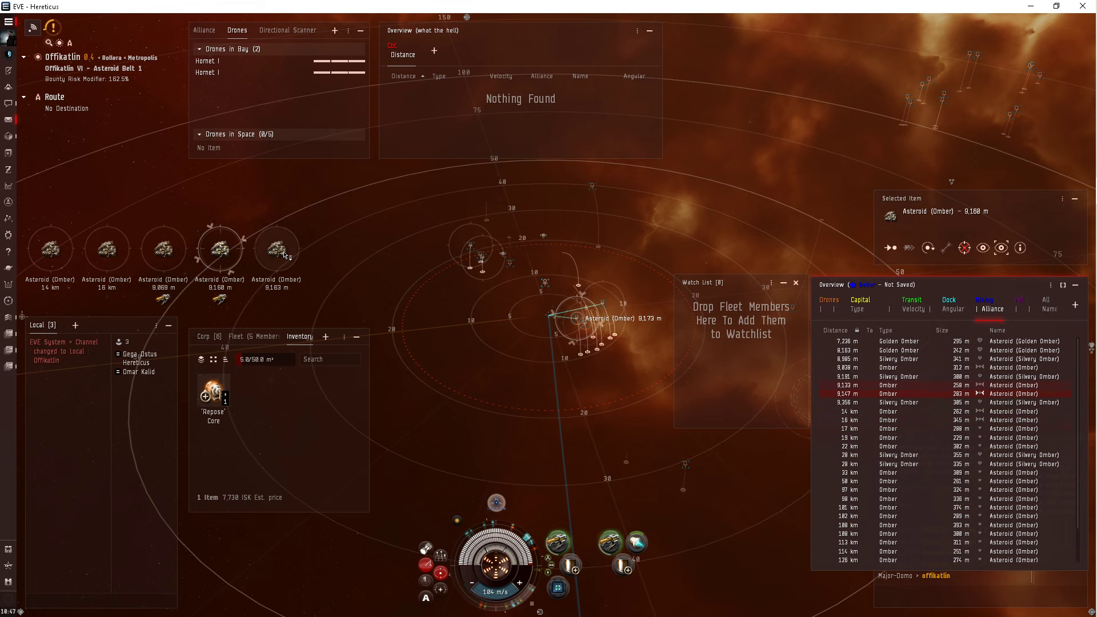
pyautogui.click(107, 250)
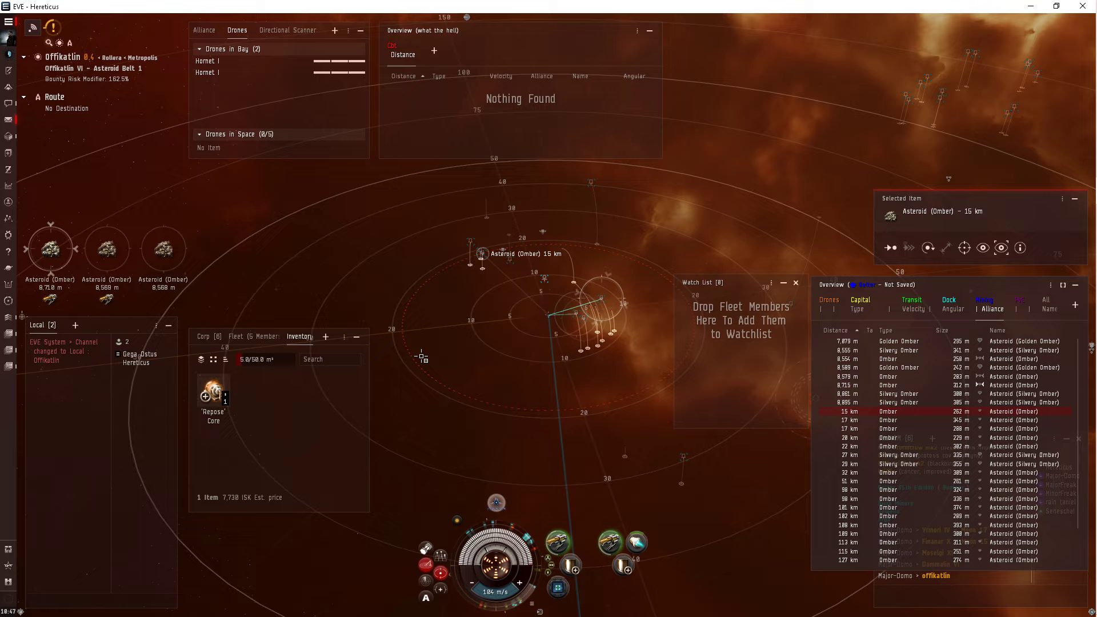
pyautogui.moveTo(451, 325)
pyautogui.mouseDown()
pyautogui.moveTo(440, 281)
pyautogui.moveTo(440, 328)
pyautogui.moveTo(669, 450)
pyautogui.mouseUp()
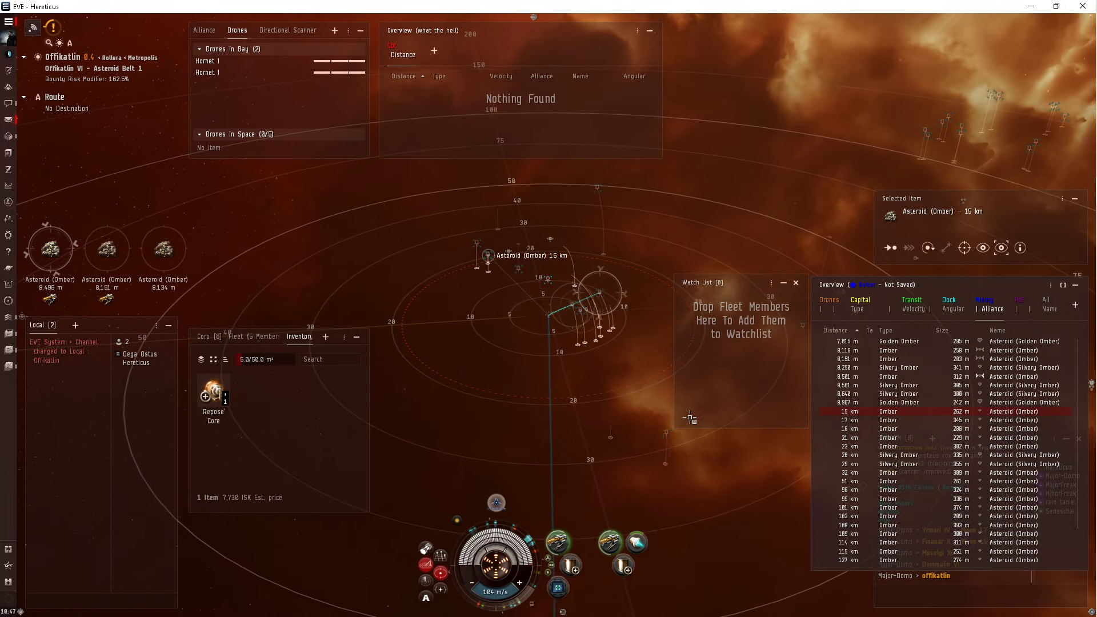
pyautogui.moveTo(616, 452); pyautogui.dragTo(594, 395)
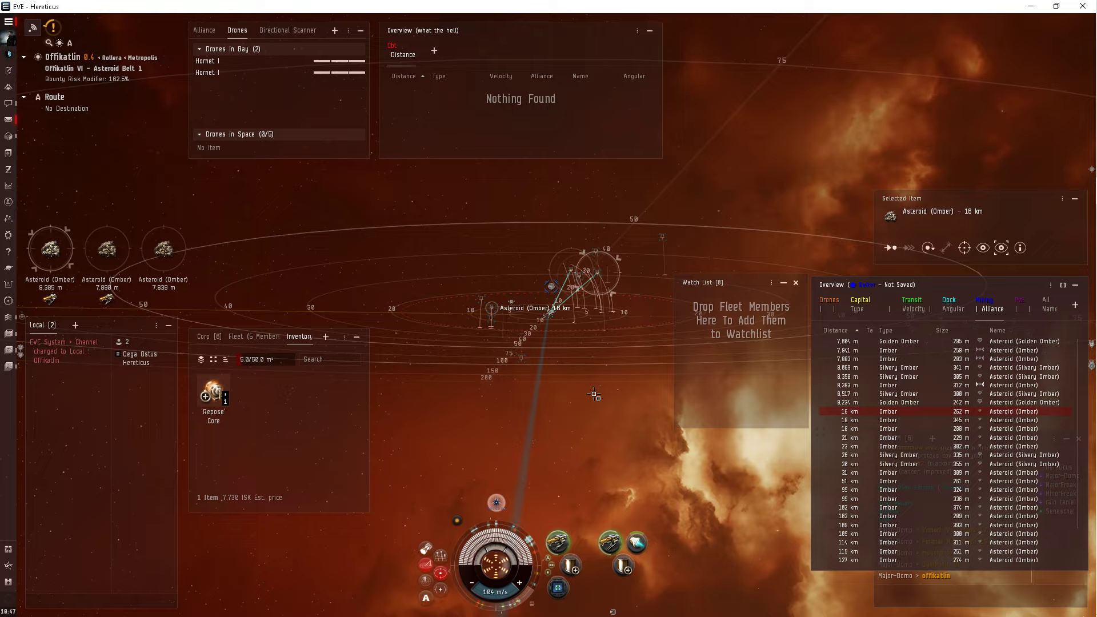
pyautogui.moveTo(594, 395)
pyautogui.mouseDown()
pyautogui.moveTo(731, 430)
pyautogui.moveTo(698, 440)
pyautogui.moveTo(717, 462)
pyautogui.mouseUp()
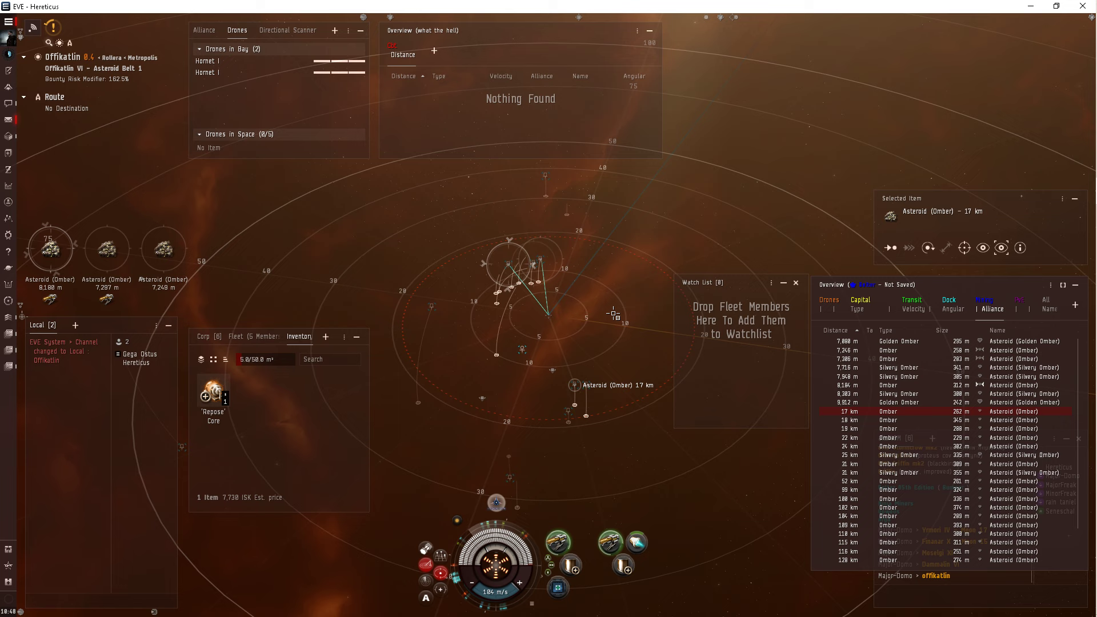
pyautogui.moveTo(590, 299); pyautogui.dragTo(626, 201)
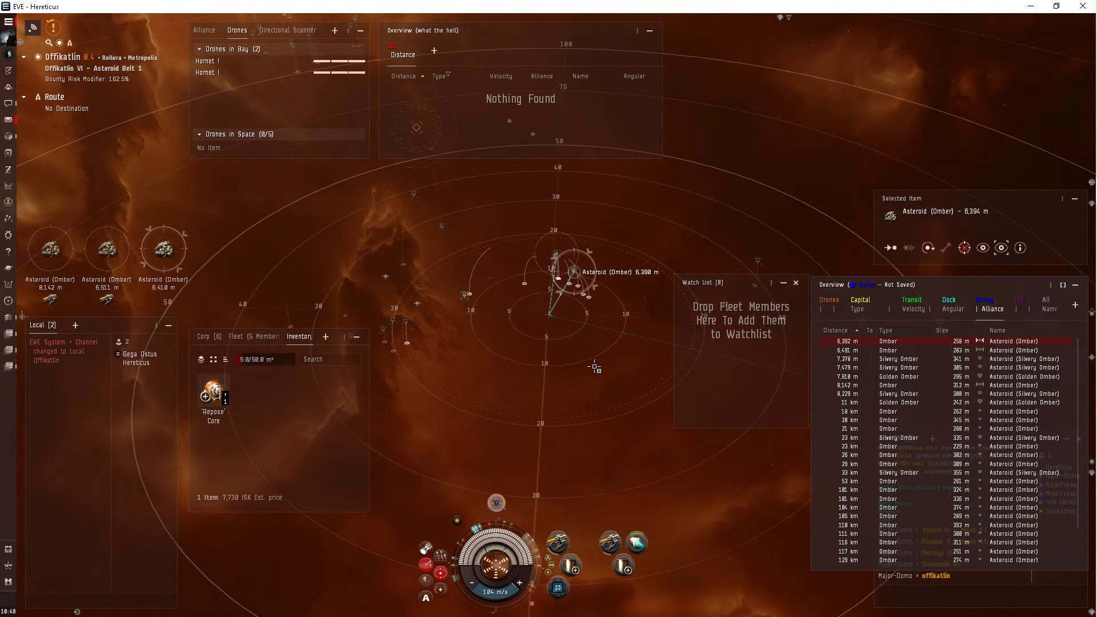
pyautogui.moveTo(619, 280)
pyautogui.mouseDown()
pyautogui.moveTo(597, 369)
pyautogui.moveTo(509, 440)
pyautogui.moveTo(573, 319)
pyautogui.mouseUp()
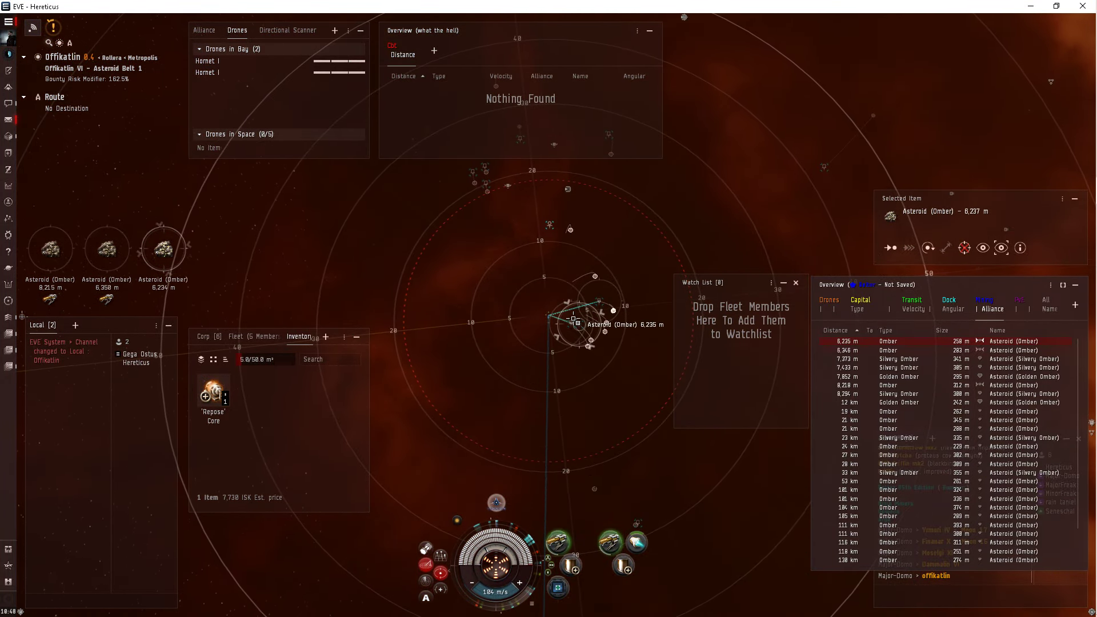
pyautogui.moveTo(543, 398); pyautogui.dragTo(632, 497)
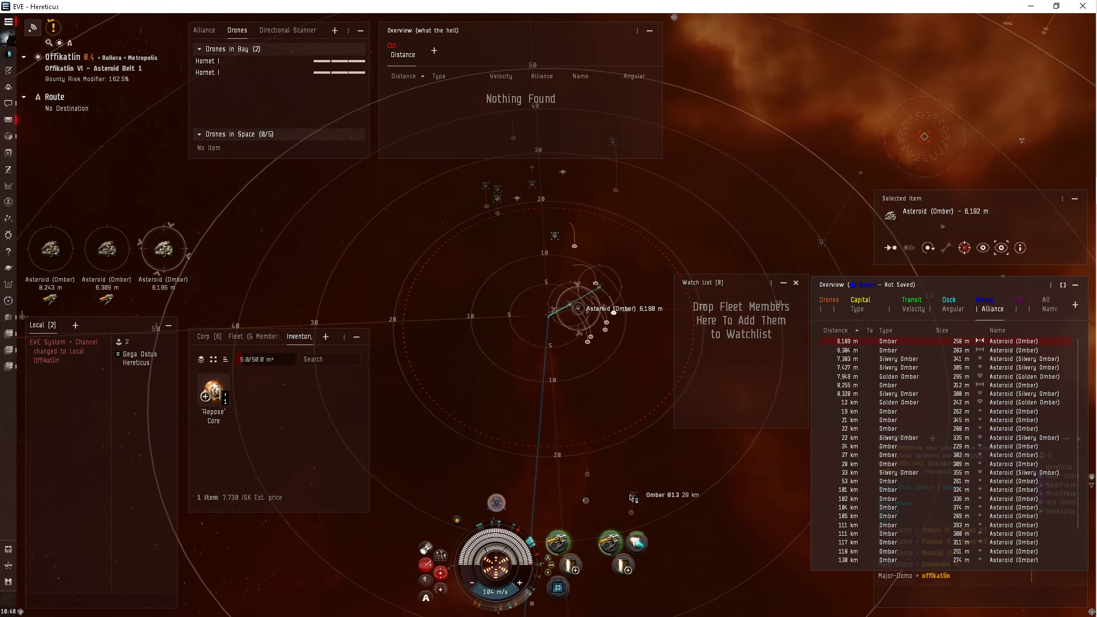
pyautogui.moveTo(555, 414); pyautogui.dragTo(565, 397)
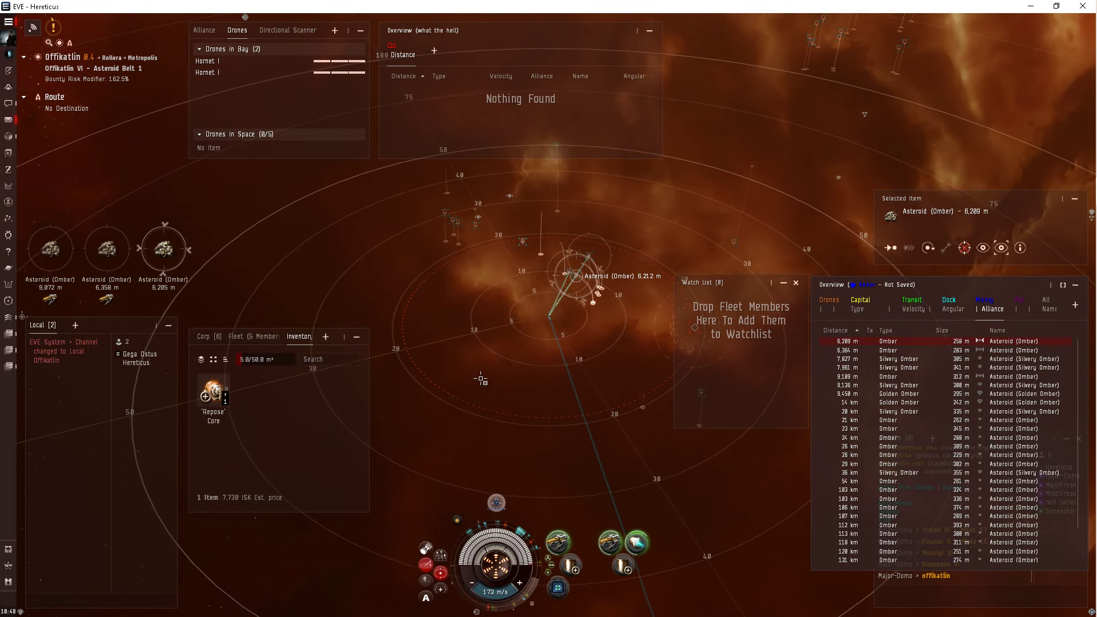
pyautogui.moveTo(481, 379); pyautogui.dragTo(472, 311)
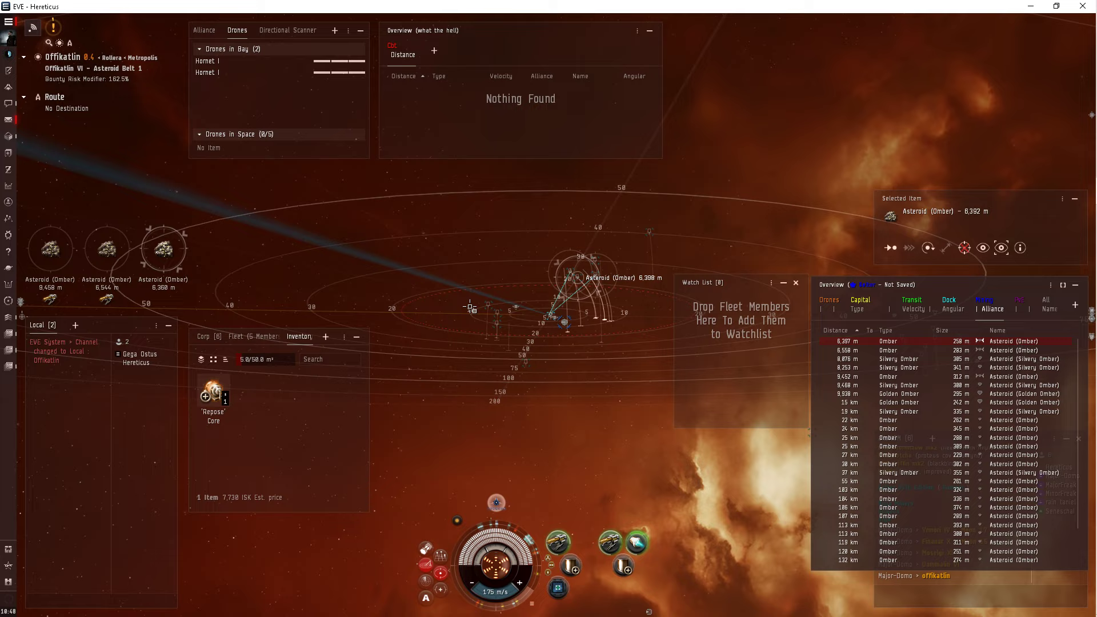
pyautogui.moveTo(571, 610)
pyautogui.mouseDown()
pyautogui.moveTo(639, 612)
pyautogui.moveTo(607, 611)
pyautogui.moveTo(628, 611)
pyautogui.mouseUp()
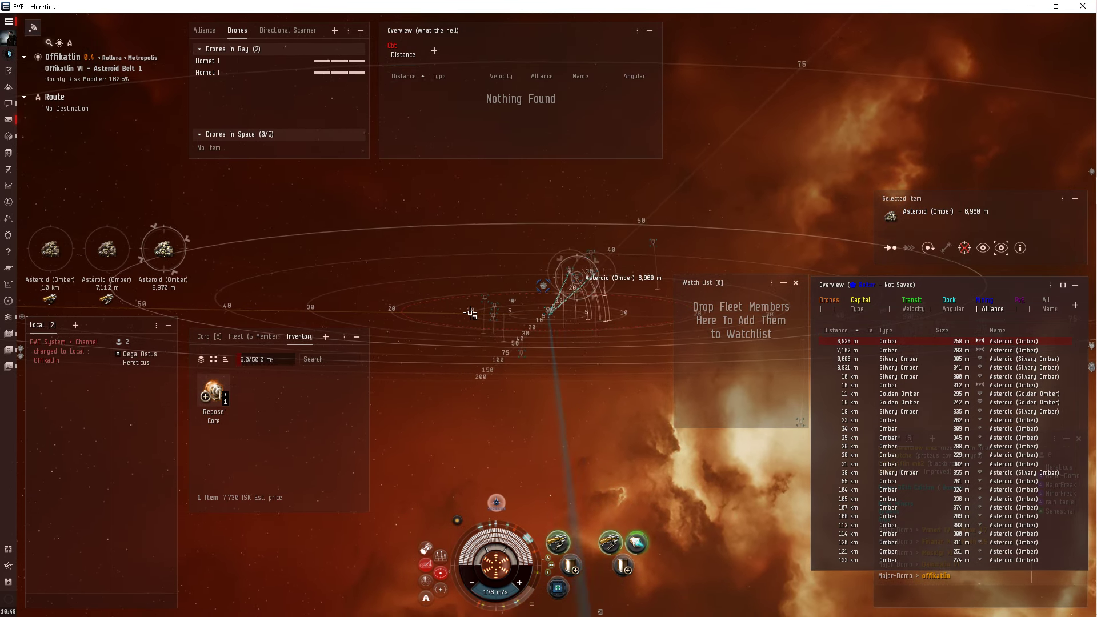
pyautogui.moveTo(626, 611); pyautogui.dragTo(591, 612)
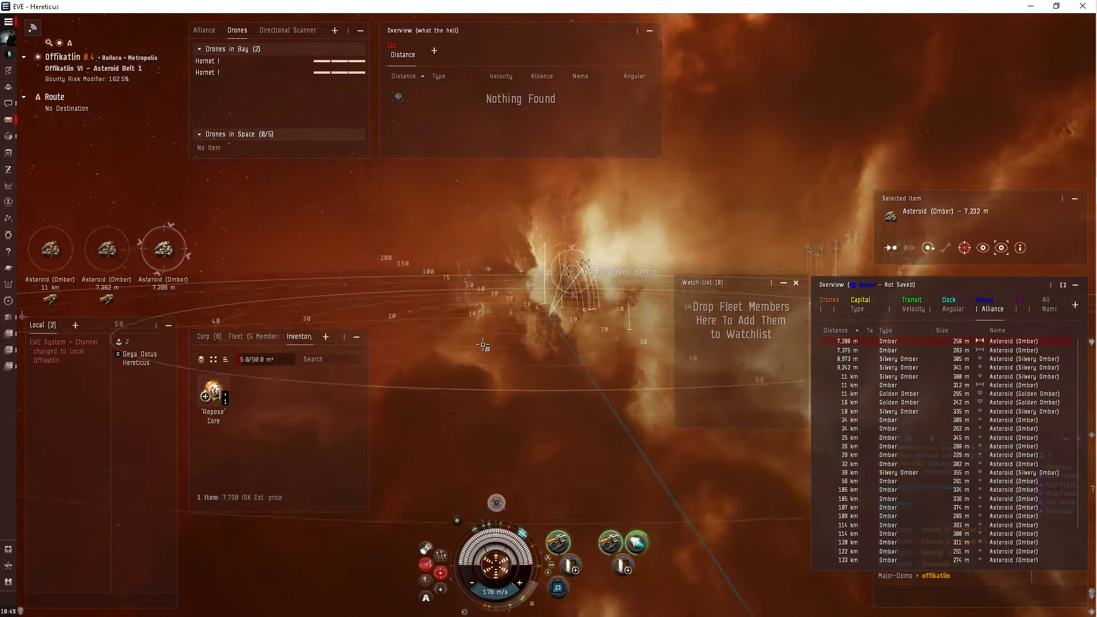
pyautogui.moveTo(476, 319)
pyautogui.mouseDown()
pyautogui.moveTo(525, 385)
pyautogui.moveTo(492, 346)
pyautogui.mouseUp()
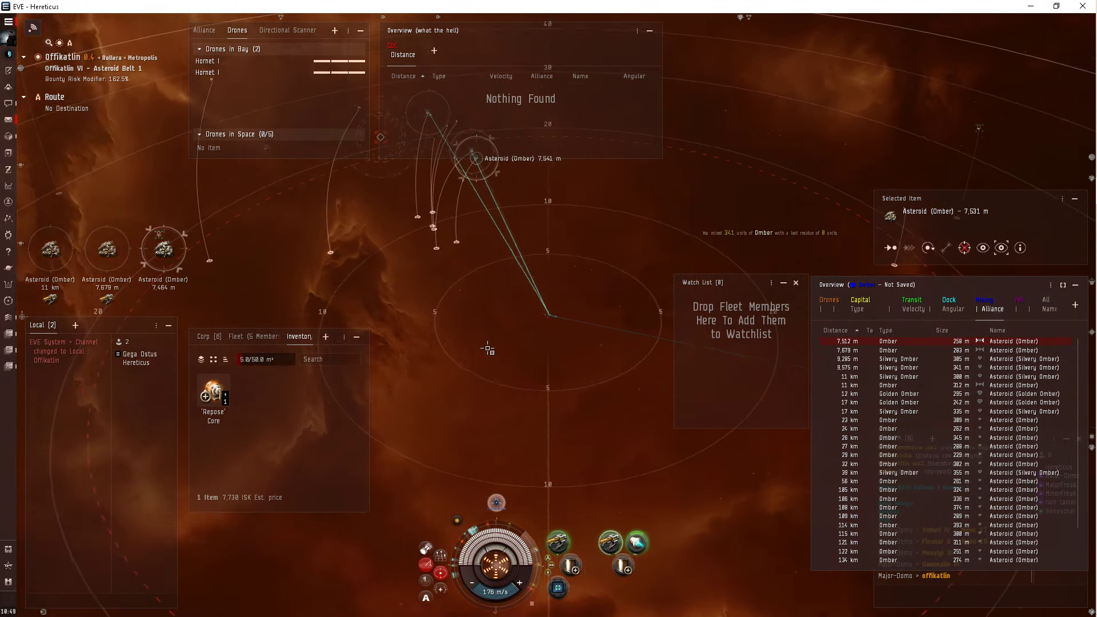
pyautogui.scroll(-3, 491, 347)
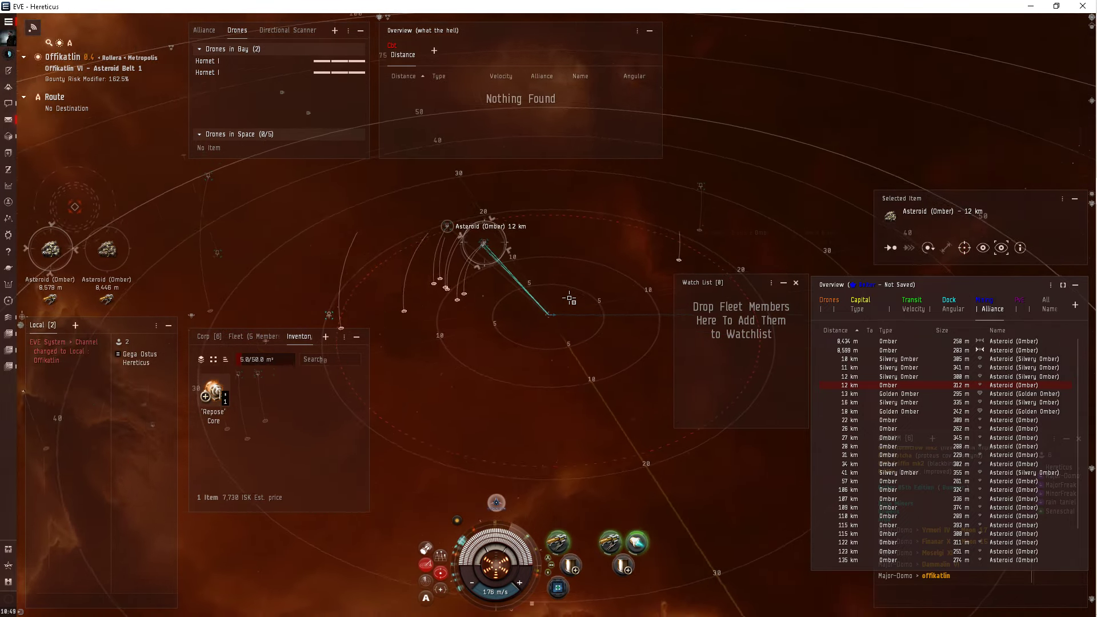
# Orbit the camera and open the Omber asteroid's action menu, then dismiss it
pyautogui.moveTo(553, 294)
pyautogui.mouseDown()
pyautogui.moveTo(584, 287)
pyautogui.moveTo(573, 277)
pyautogui.mouseUp()
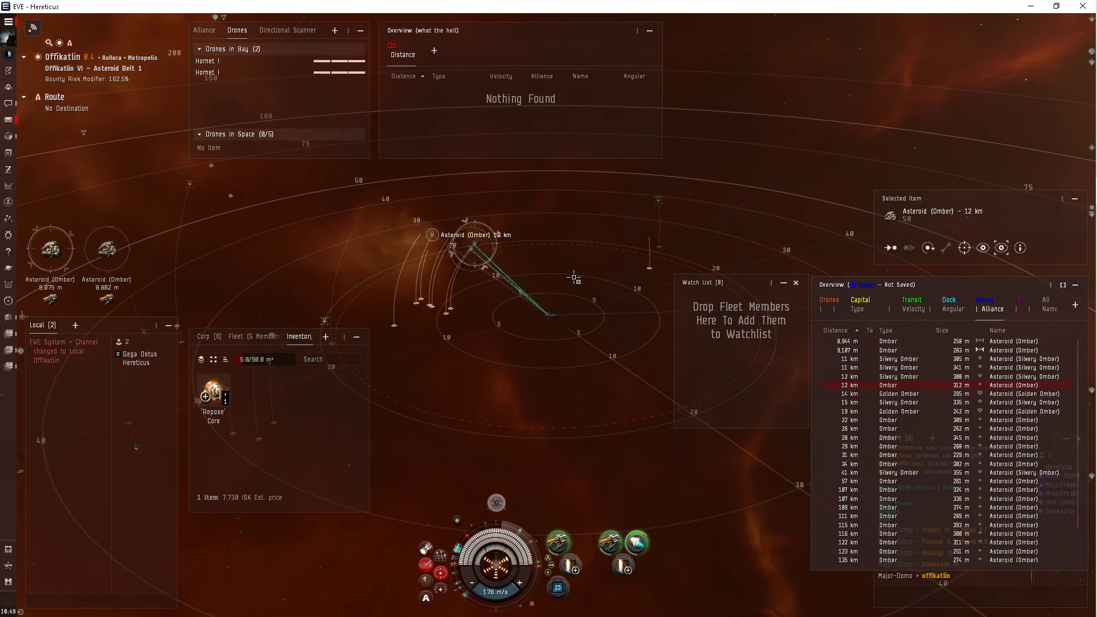
pyautogui.moveTo(573, 277)
pyautogui.mouseDown()
pyautogui.moveTo(564, 290)
pyautogui.moveTo(478, 285)
pyautogui.moveTo(555, 399)
pyautogui.mouseUp()
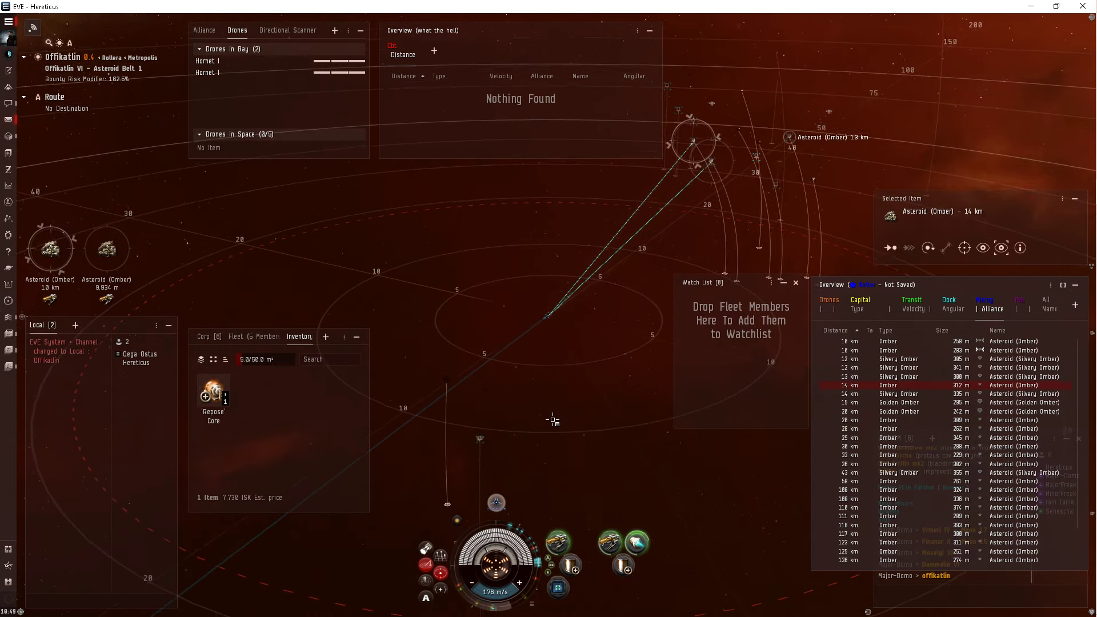
pyautogui.moveTo(557, 430); pyautogui.dragTo(555, 416)
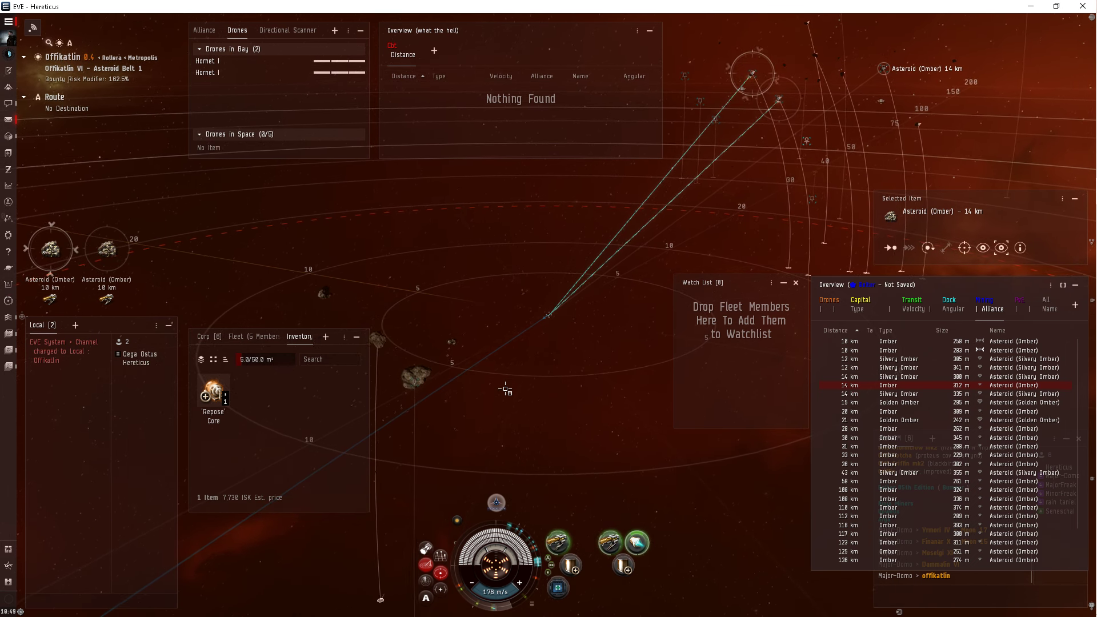
pyautogui.rightClick(438, 361)
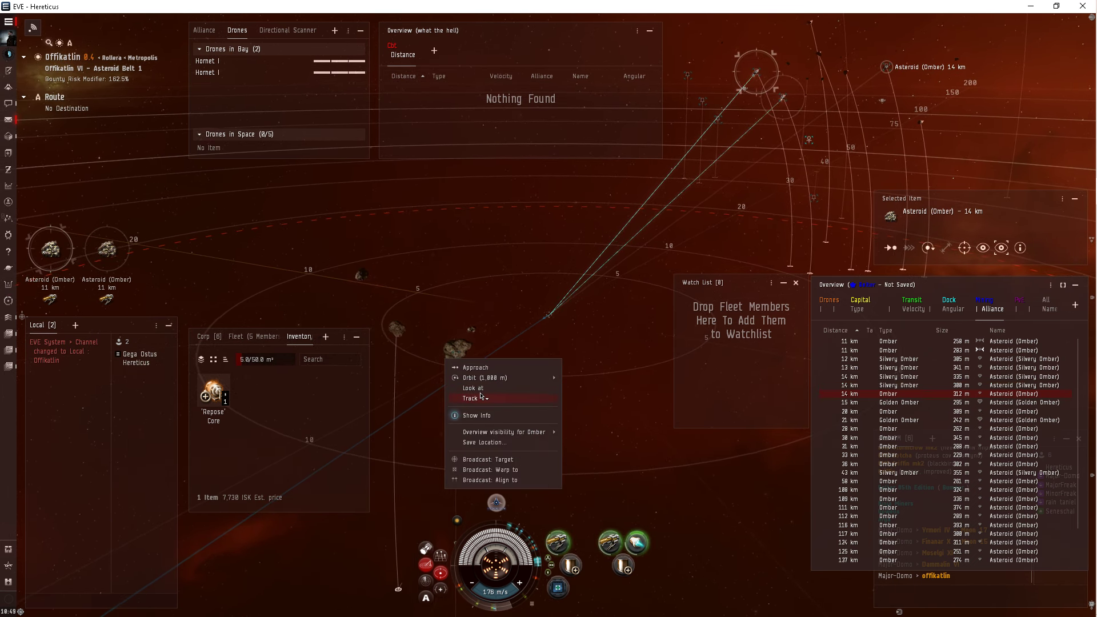
pyautogui.click(427, 377)
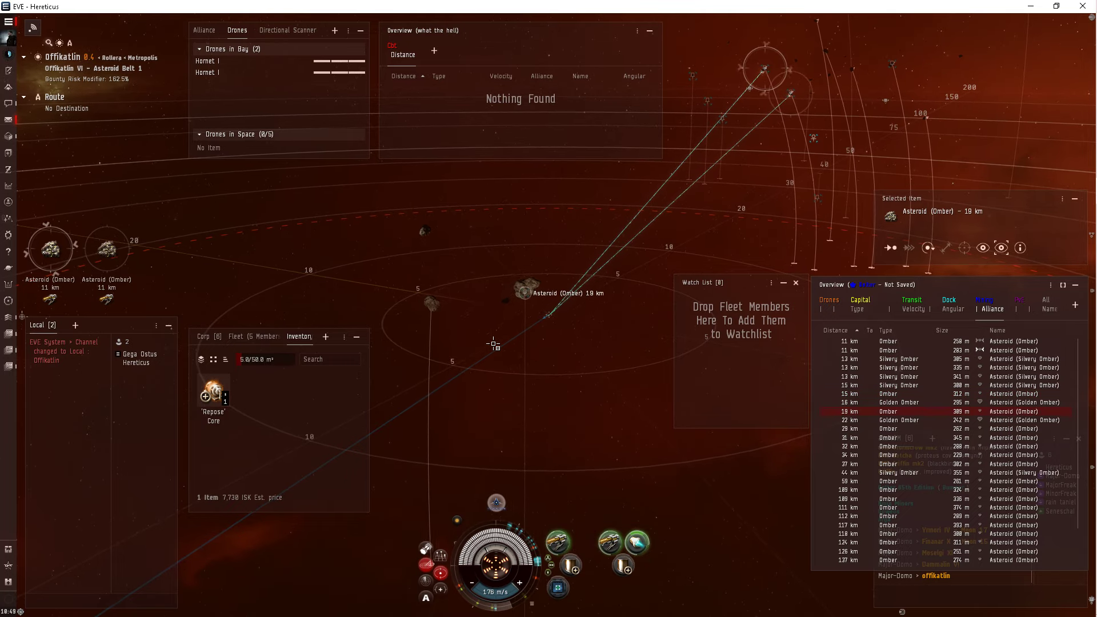
# Stop the ship with Ctrl+Space in the Offikatlin belt
pyautogui.moveTo(493, 344)
pyautogui.mouseDown()
pyautogui.moveTo(499, 361)
pyautogui.moveTo(526, 367)
pyautogui.moveTo(506, 381)
pyautogui.moveTo(588, 373)
pyautogui.mouseUp()
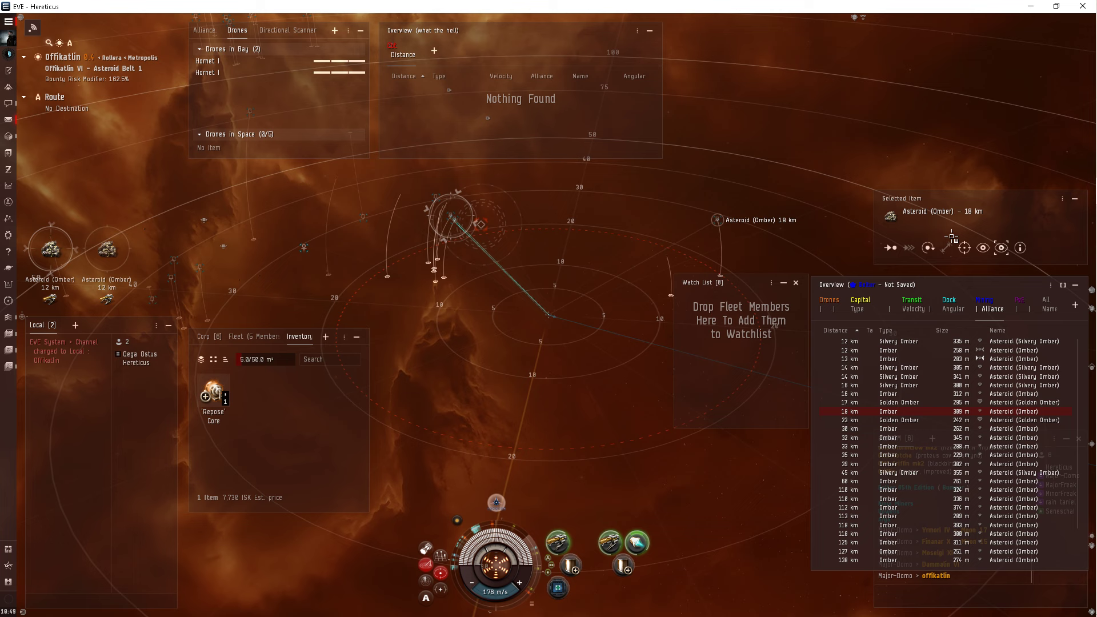
pyautogui.moveTo(563, 384); pyautogui.dragTo(560, 376)
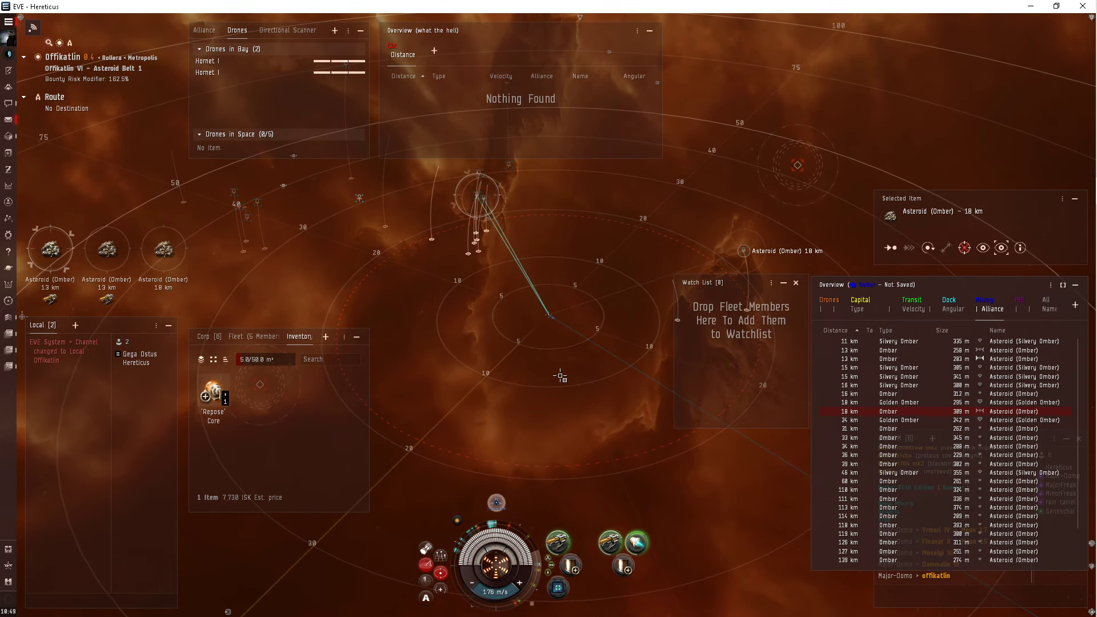
pyautogui.moveTo(560, 374)
pyautogui.mouseDown()
pyautogui.moveTo(607, 325)
pyautogui.moveTo(592, 349)
pyautogui.moveTo(519, 384)
pyautogui.mouseUp()
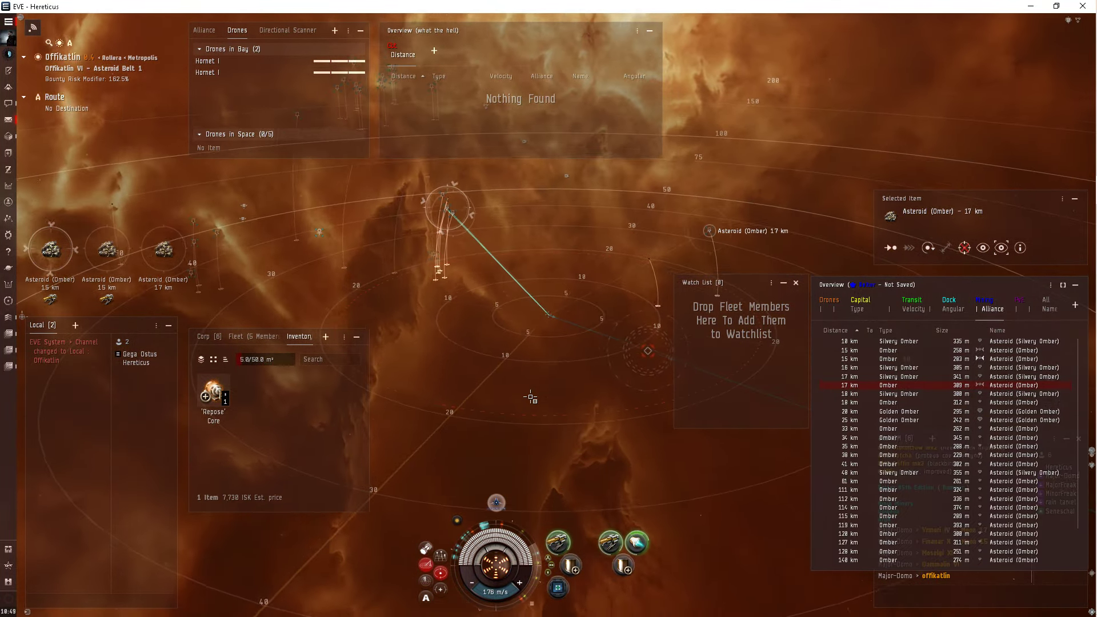
pyautogui.hotkey('ctrl', 'space')
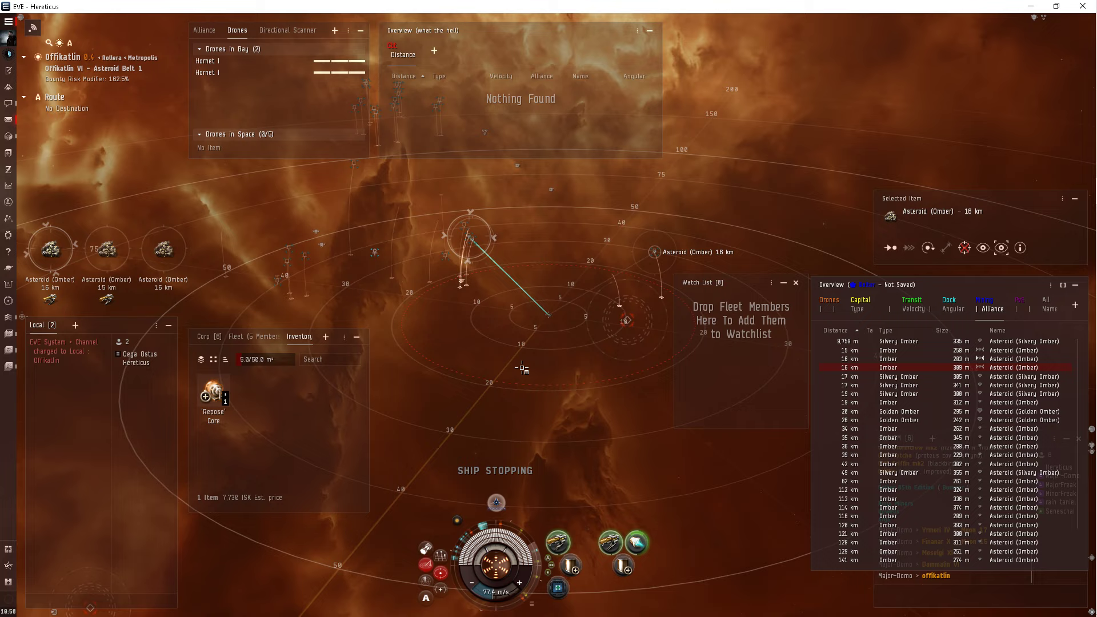
# Align toward the Offikatlin VIII Customs Office, 4.35 AU away, then stop the ship
pyautogui.doubleClick(652, 585)
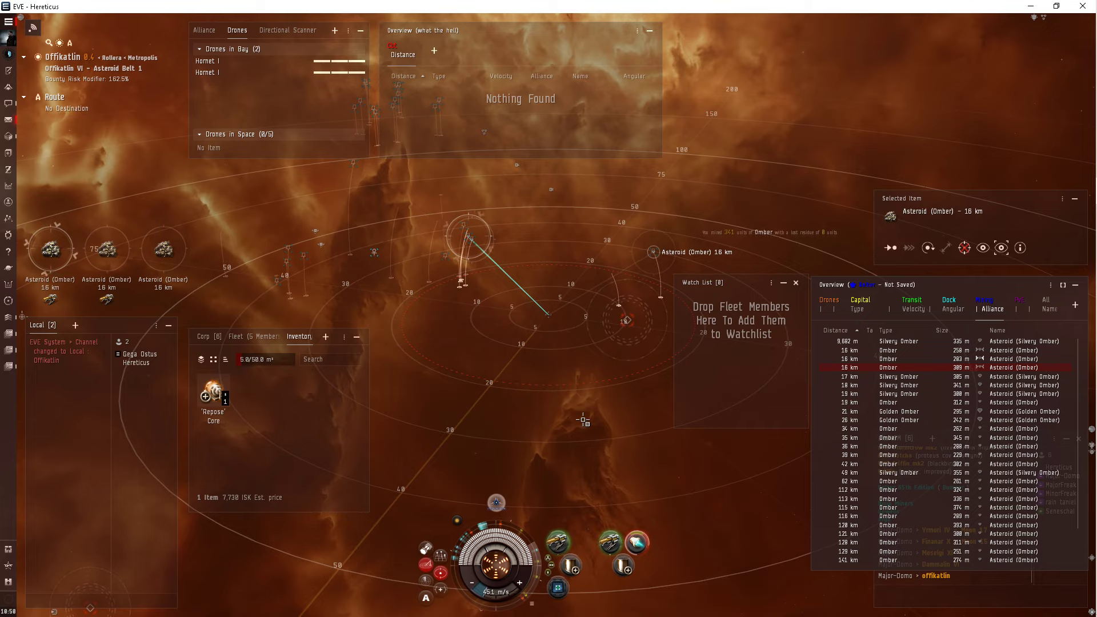
pyautogui.moveTo(584, 420)
pyautogui.mouseDown()
pyautogui.moveTo(534, 370)
pyautogui.moveTo(374, 276)
pyautogui.mouseUp()
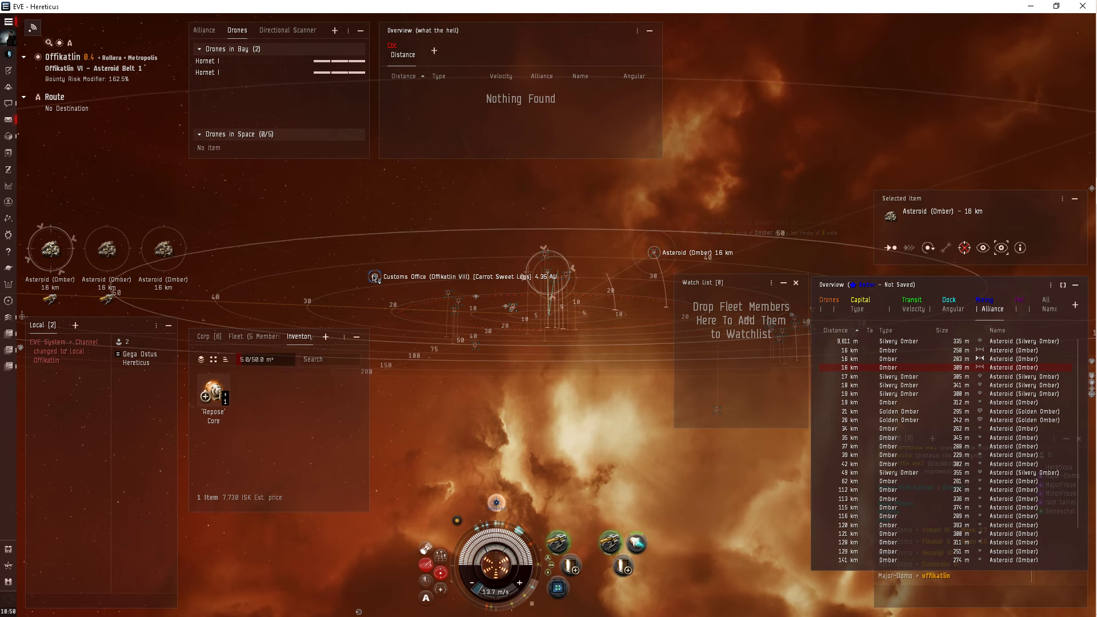
pyautogui.click(374, 276)
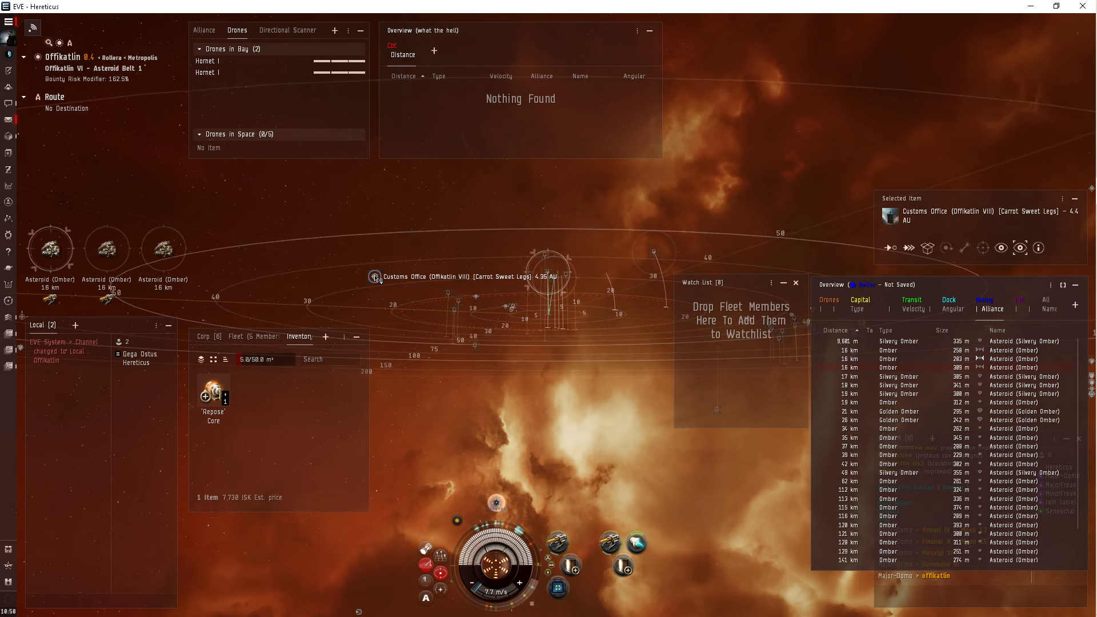
pyautogui.click(908, 248)
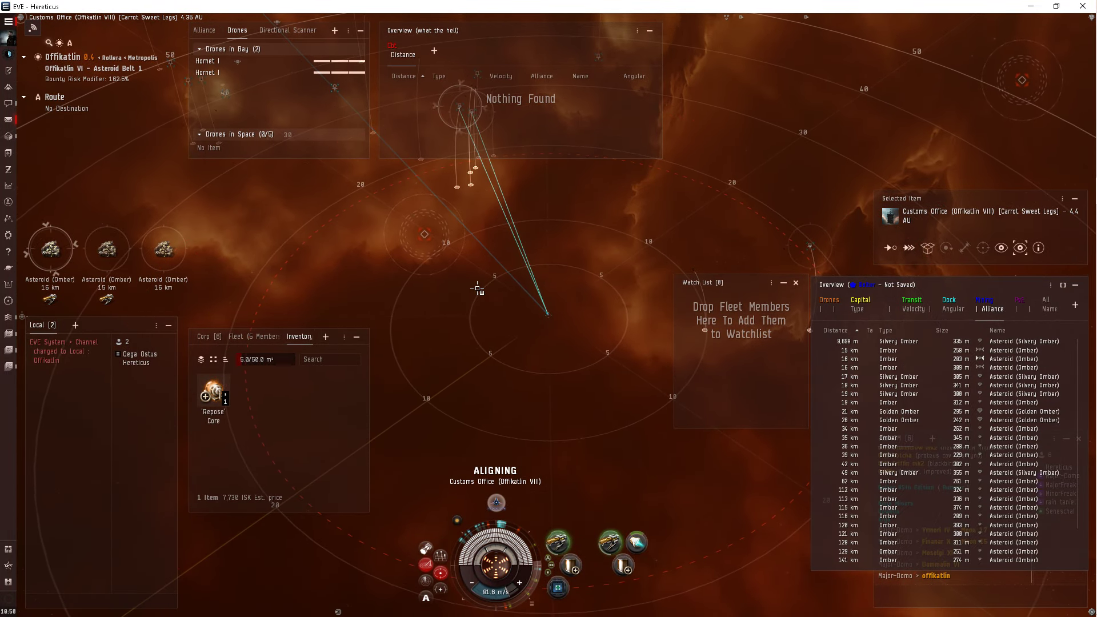
pyautogui.hotkey('ctrl', 'space')
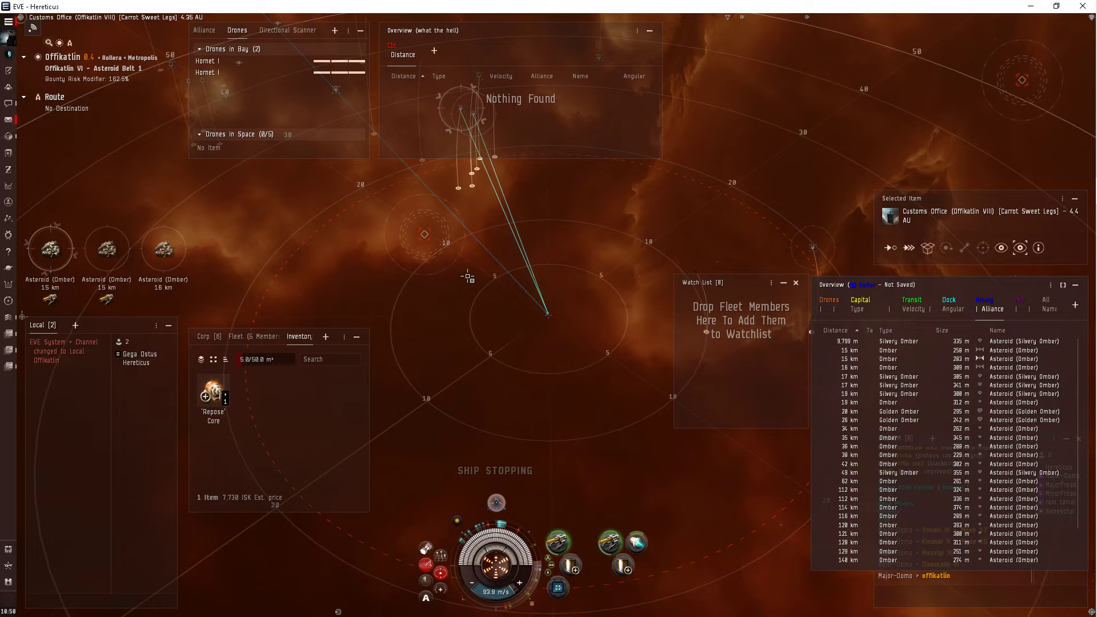
pyautogui.press('a')
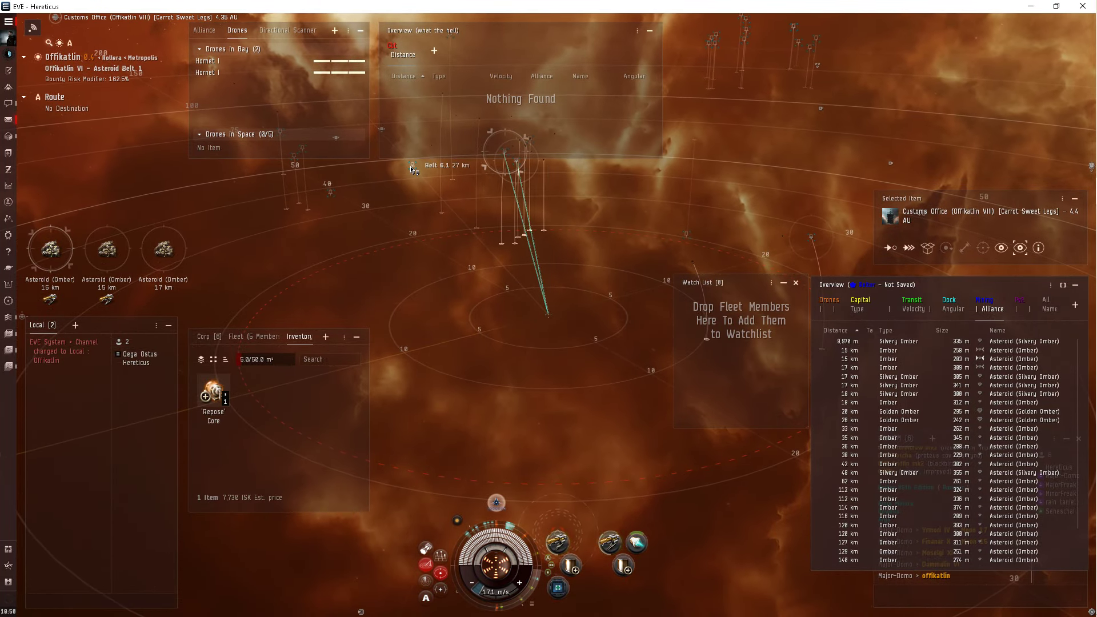
# Delete the existing saved location for this belt
pyautogui.rightClick(416, 170)
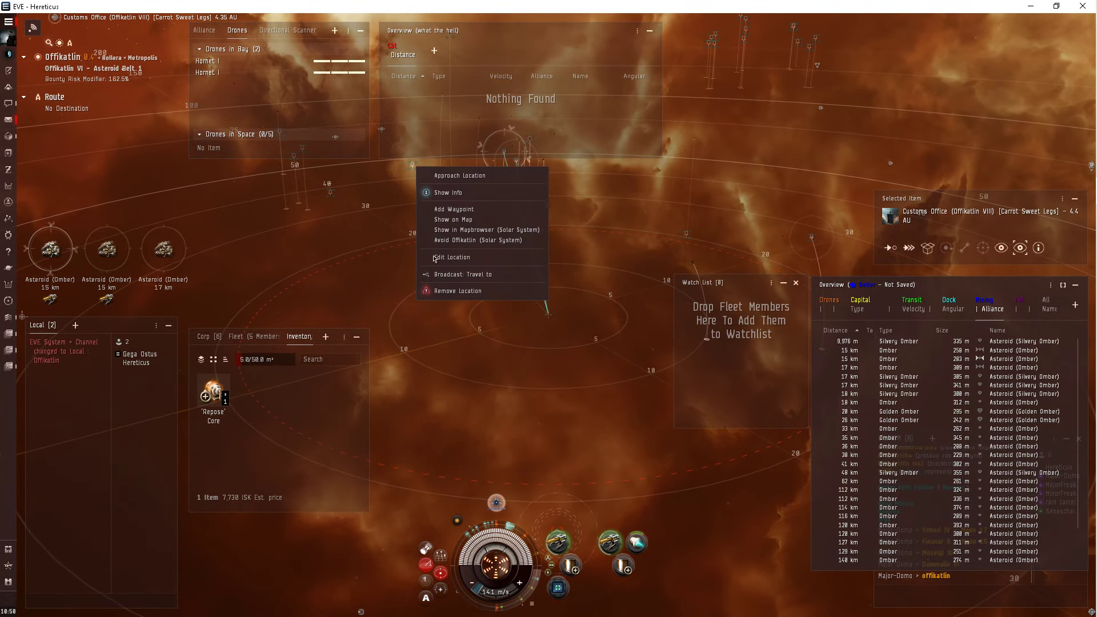
pyautogui.click(443, 293)
pyautogui.click(482, 364)
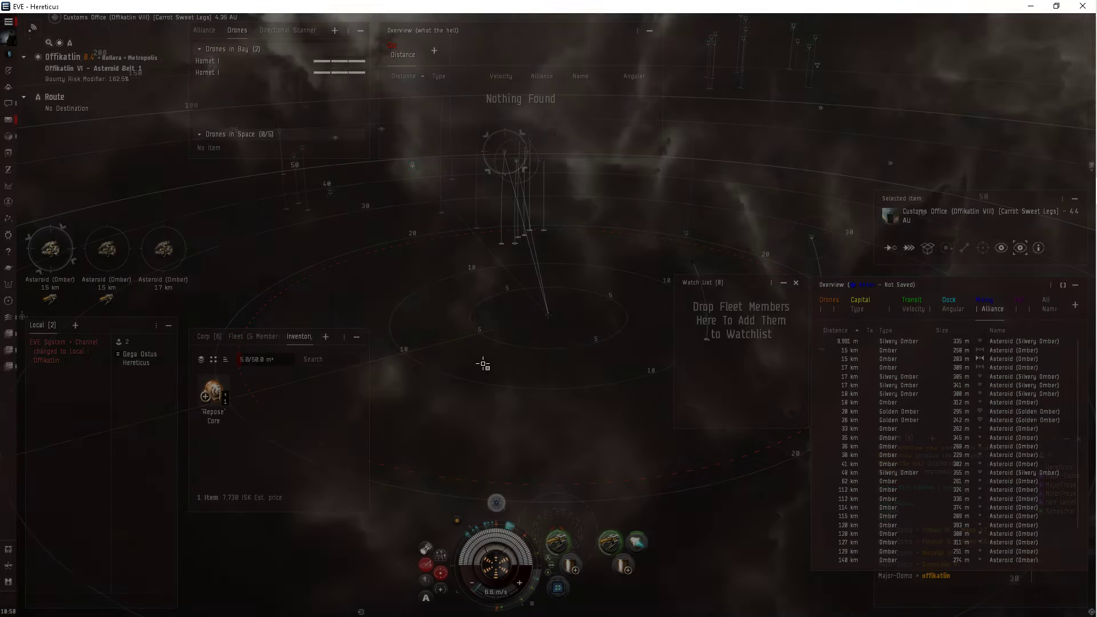
# Bookmark this spot as 'Belt 6.1(a)' in the Ordo Ministorum > Asteroids folder
pyautogui.hotkey('ctrl', 'b')
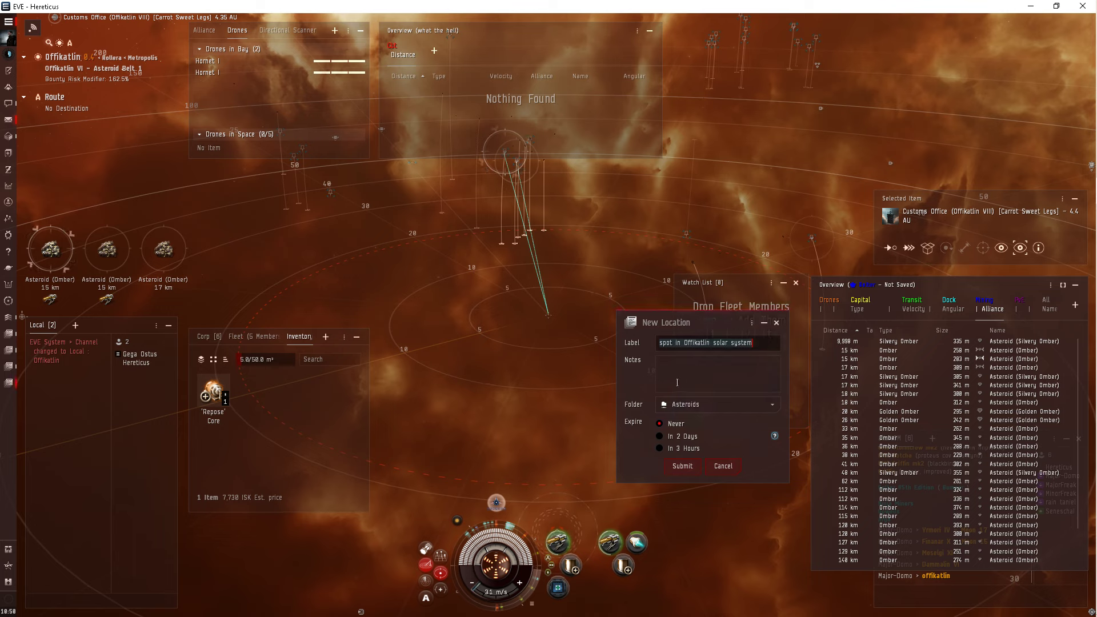
pyautogui.write('Bel')
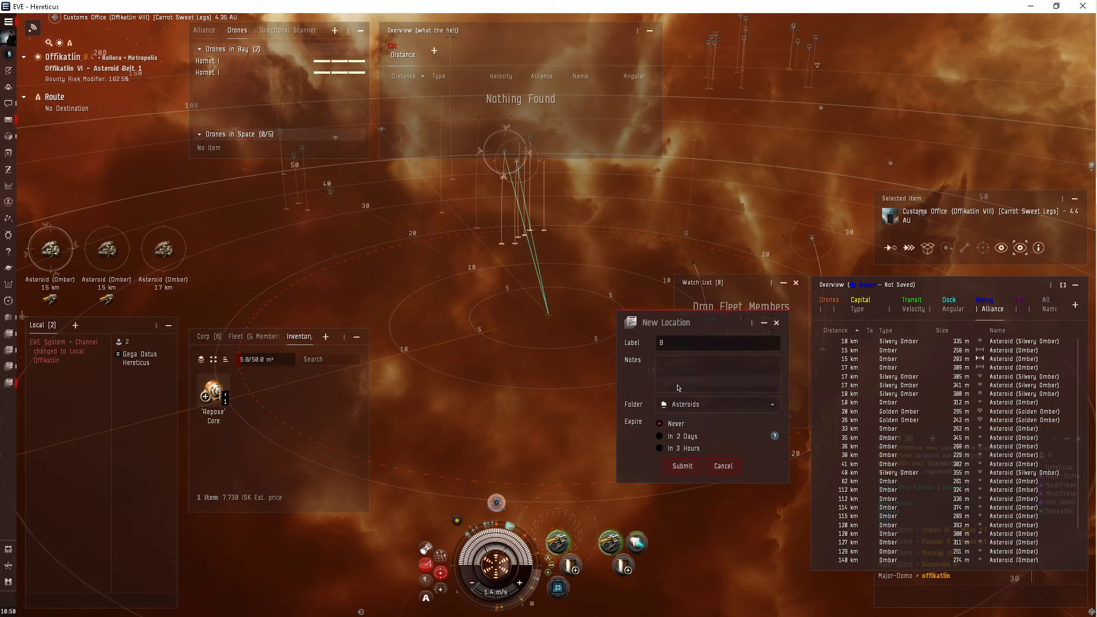
pyautogui.click(677, 382)
pyautogui.write('Belt')
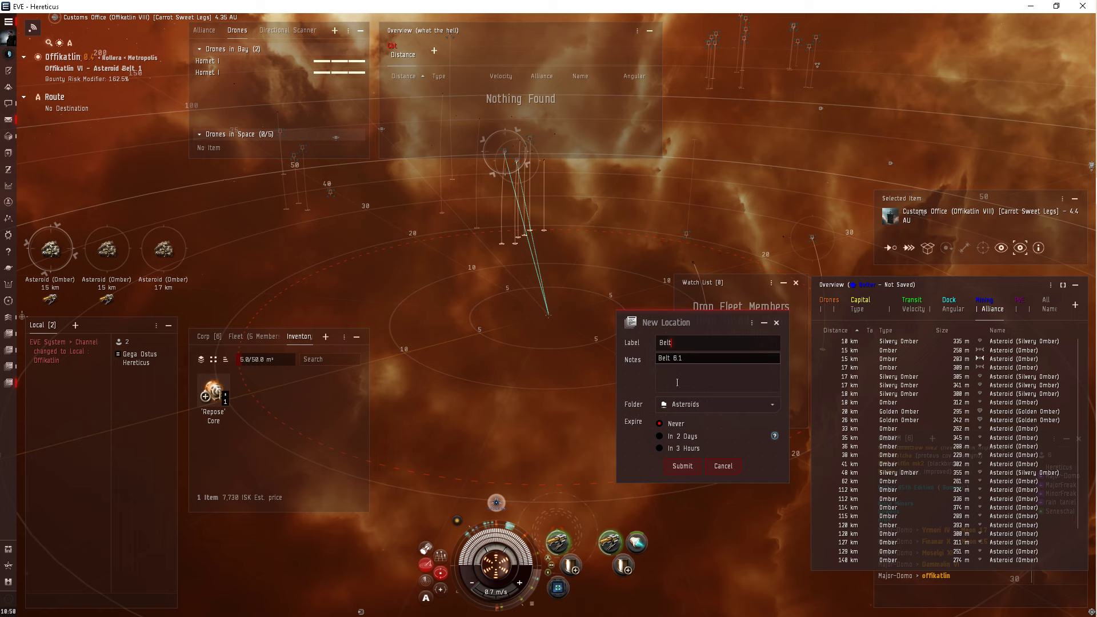
pyautogui.write(' 6.16.1(a')
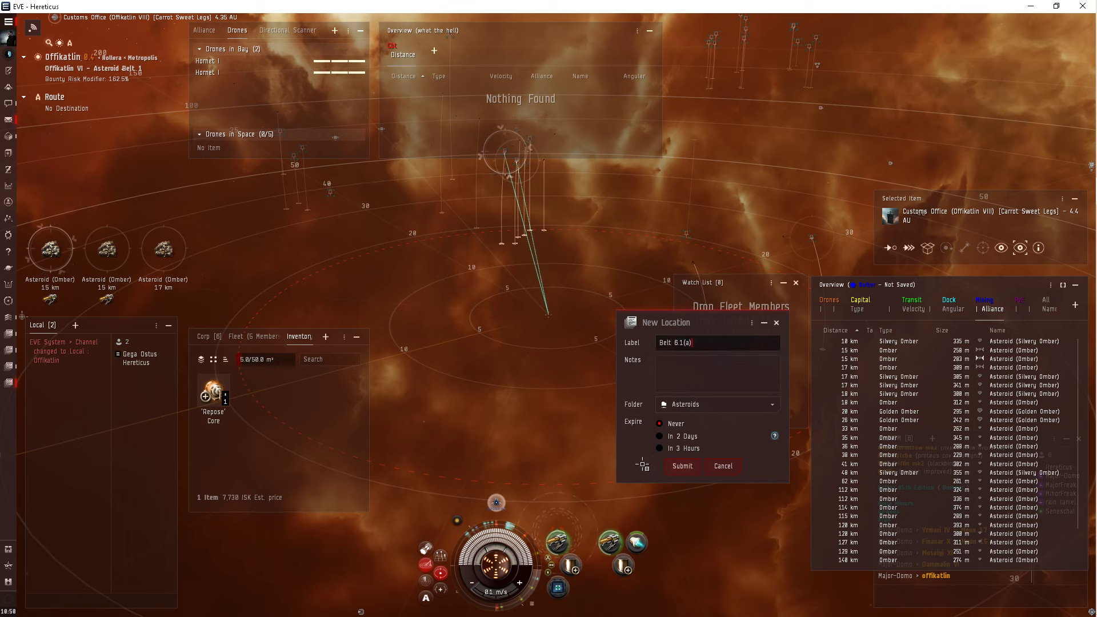
pyautogui.click(702, 406)
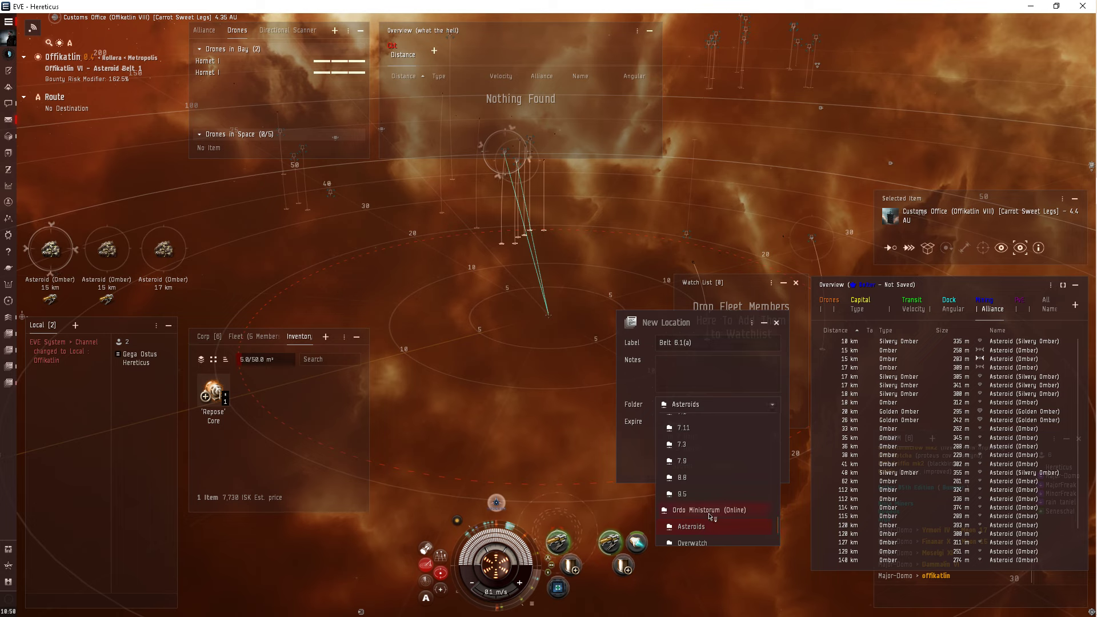
pyautogui.scroll(-1, 711, 516)
pyautogui.scroll(-2, 710, 517)
pyautogui.scroll(-2, 710, 517)
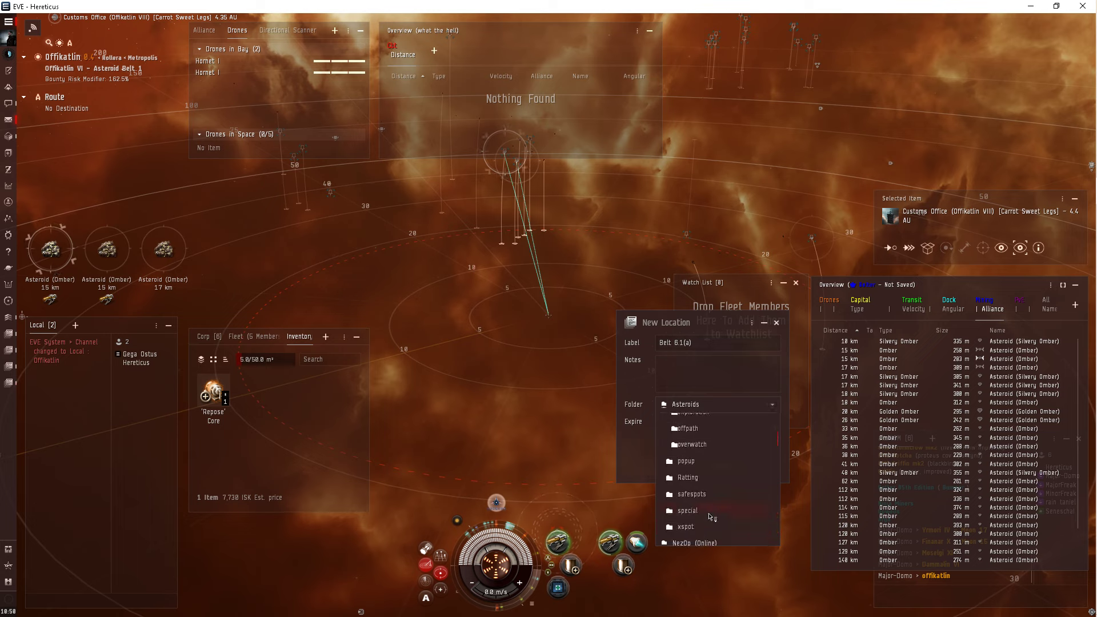
pyautogui.scroll(-1, 710, 517)
pyautogui.scroll(-2, 711, 516)
pyautogui.scroll(-2, 710, 517)
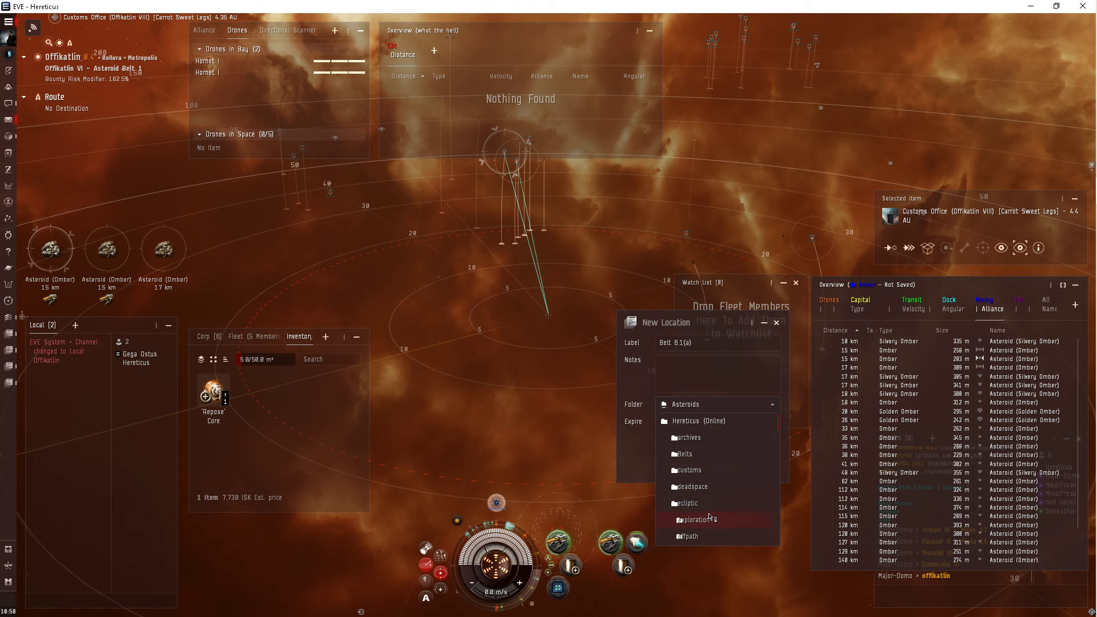
pyautogui.scroll(-2, 711, 517)
pyautogui.scroll(-2, 710, 517)
pyautogui.scroll(-3, 711, 517)
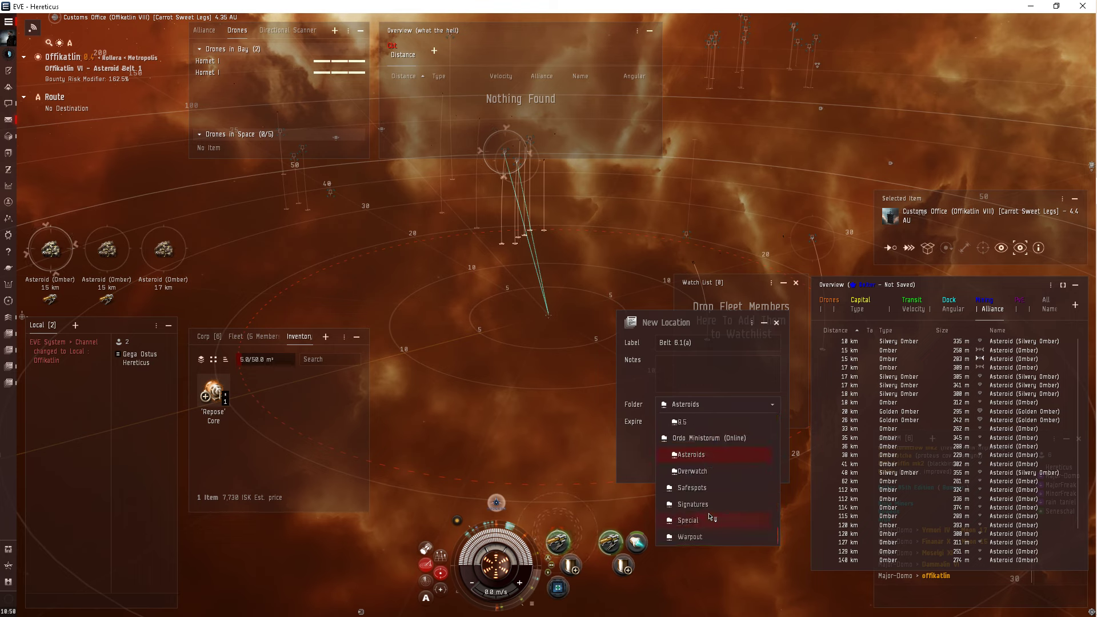
pyautogui.click(694, 457)
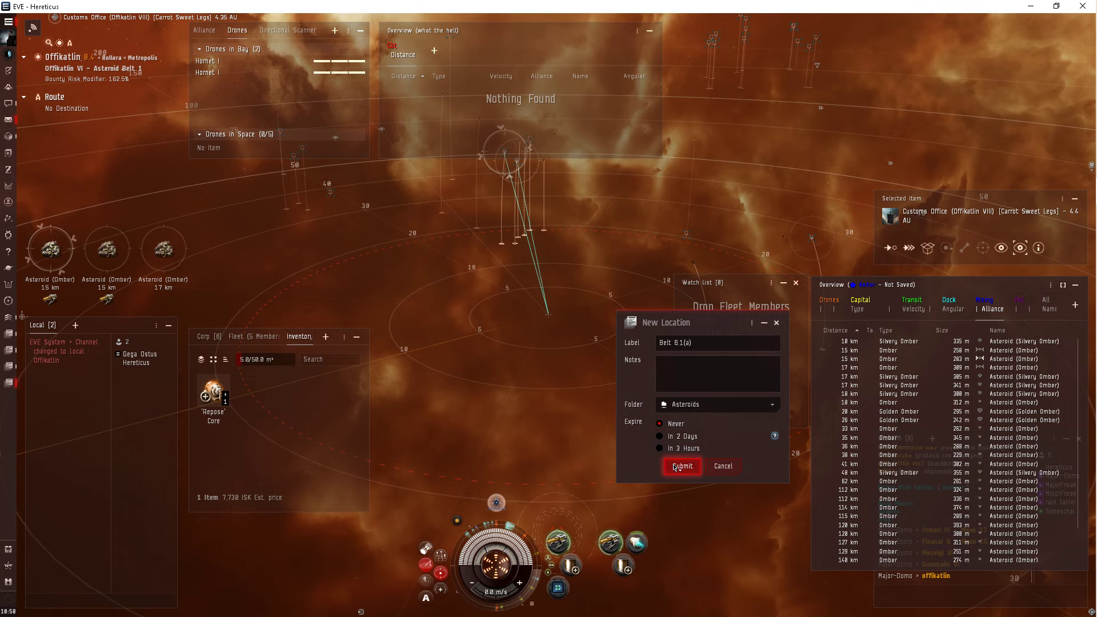
pyautogui.click(678, 466)
pyautogui.moveTo(452, 332)
pyautogui.mouseDown()
pyautogui.moveTo(495, 338)
pyautogui.moveTo(477, 318)
pyautogui.moveTo(455, 336)
pyautogui.mouseUp()
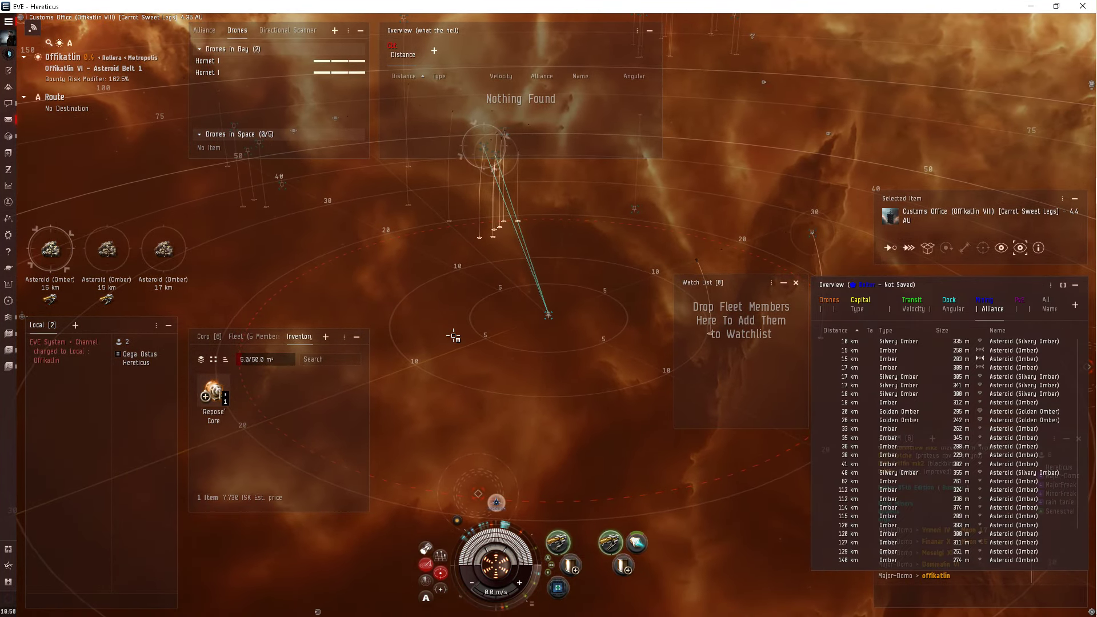
# View pilot Gega Ostus's character info from Local, then close it
pyautogui.rightClick(154, 357)
pyautogui.click(185, 365)
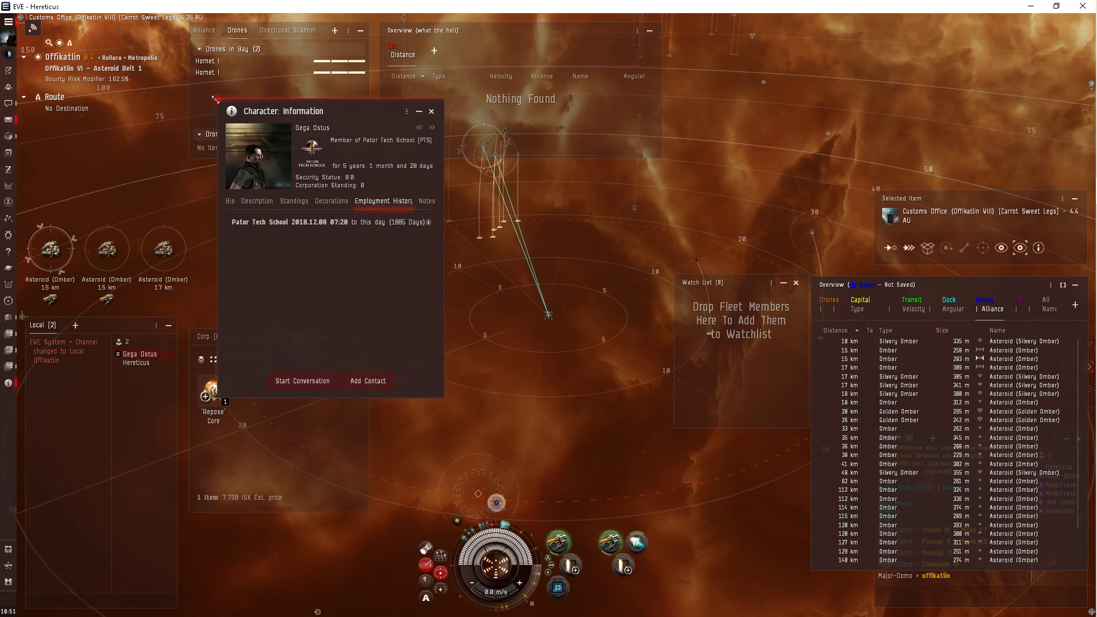
pyautogui.moveTo(157, 99); pyautogui.dragTo(232, 108)
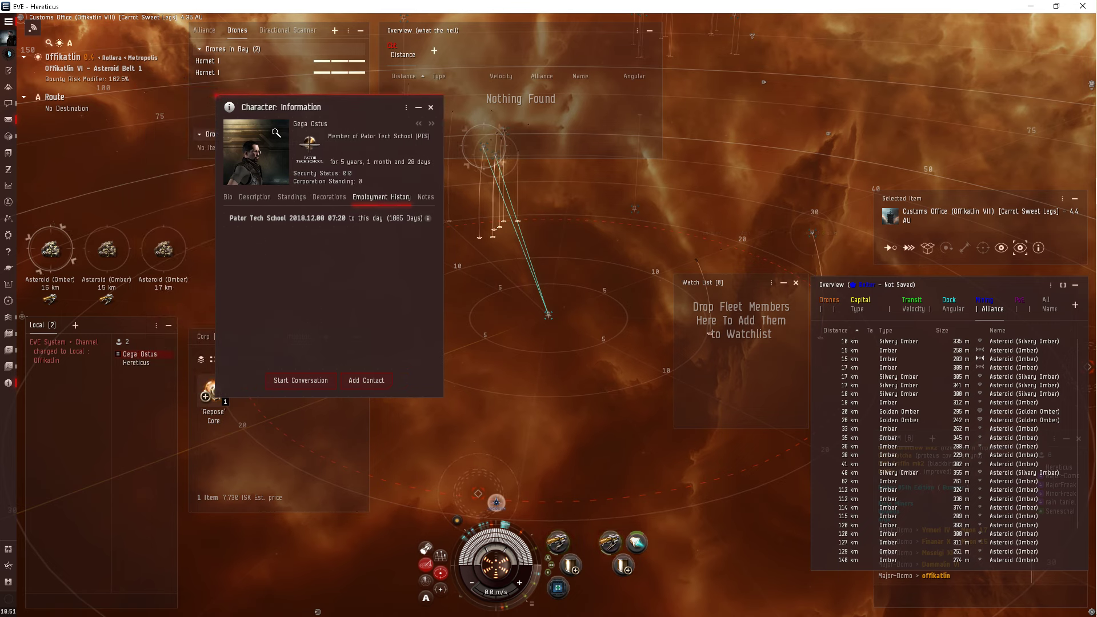
pyautogui.click(430, 107)
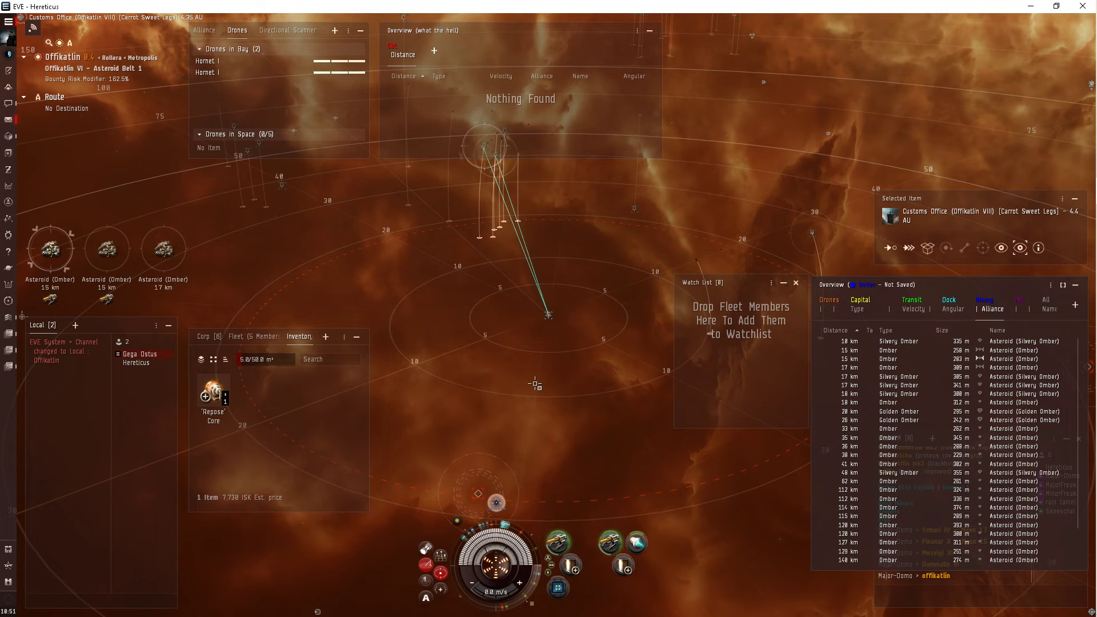
pyautogui.moveTo(543, 415); pyautogui.dragTo(464, 232)
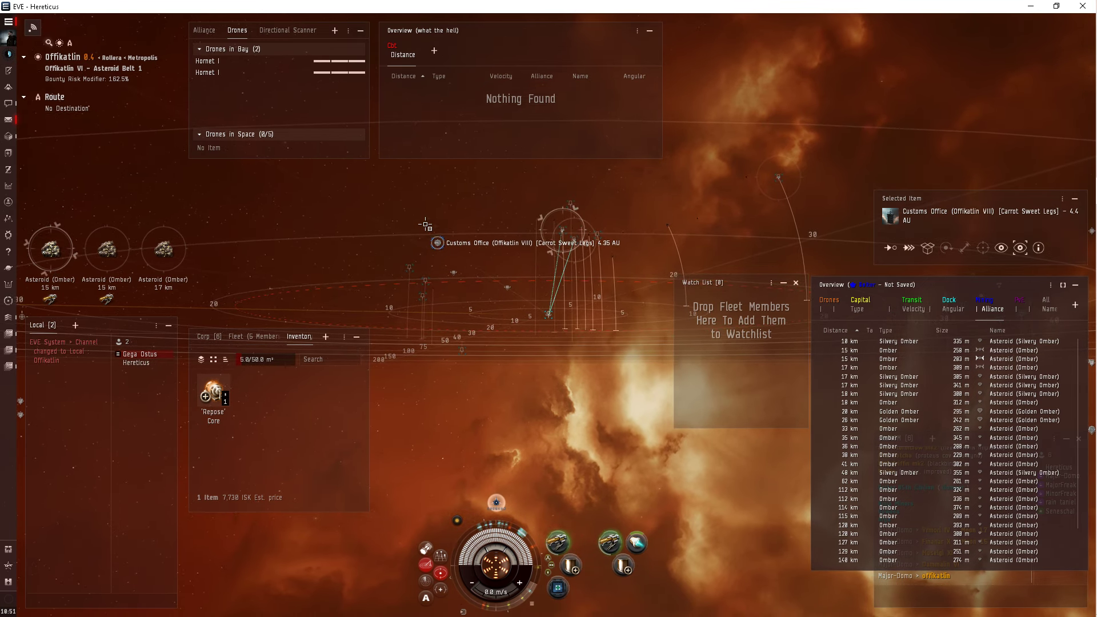
pyautogui.moveTo(369, 196); pyautogui.dragTo(381, 217)
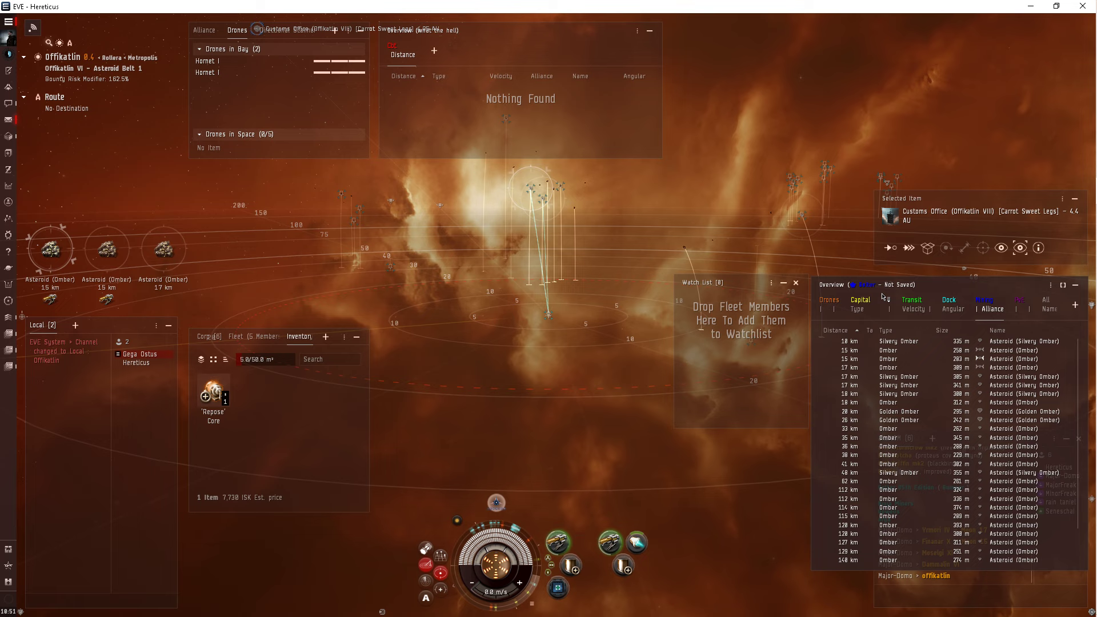
# Align toward the Lirerim stargate from the PvE overview, then return to the Mining tab
pyautogui.click(1018, 307)
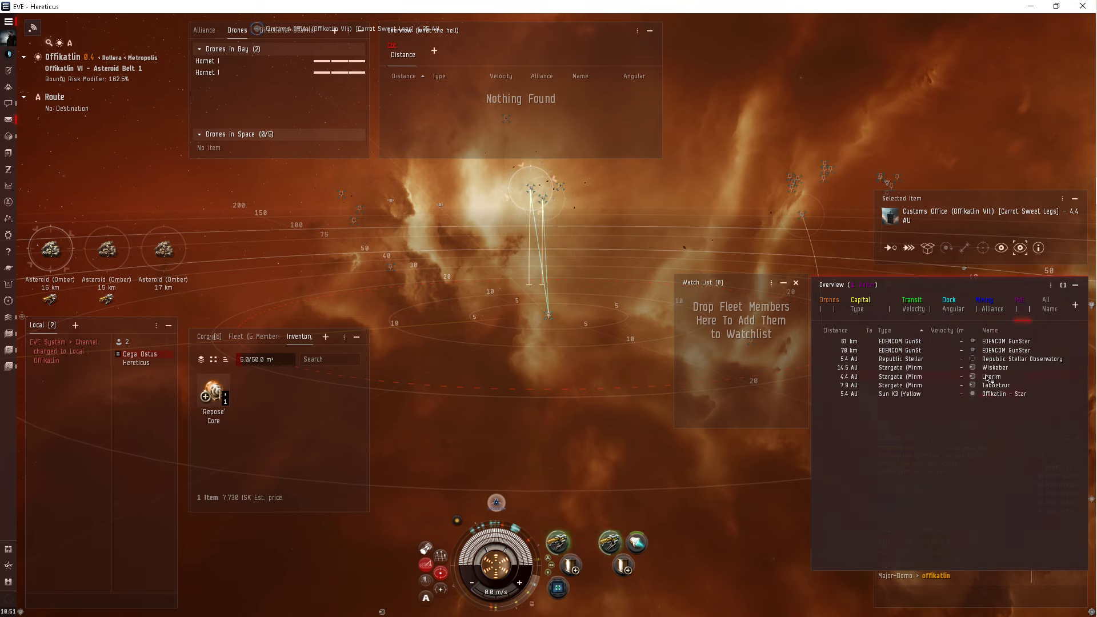
pyautogui.click(986, 378)
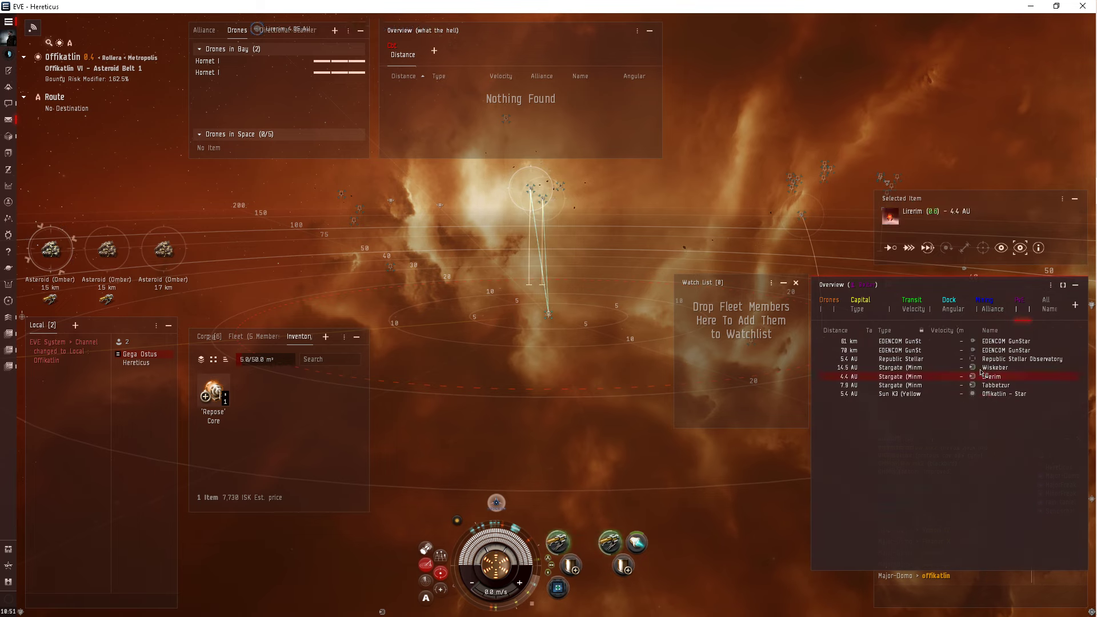
pyautogui.click(891, 247)
pyautogui.moveTo(983, 303)
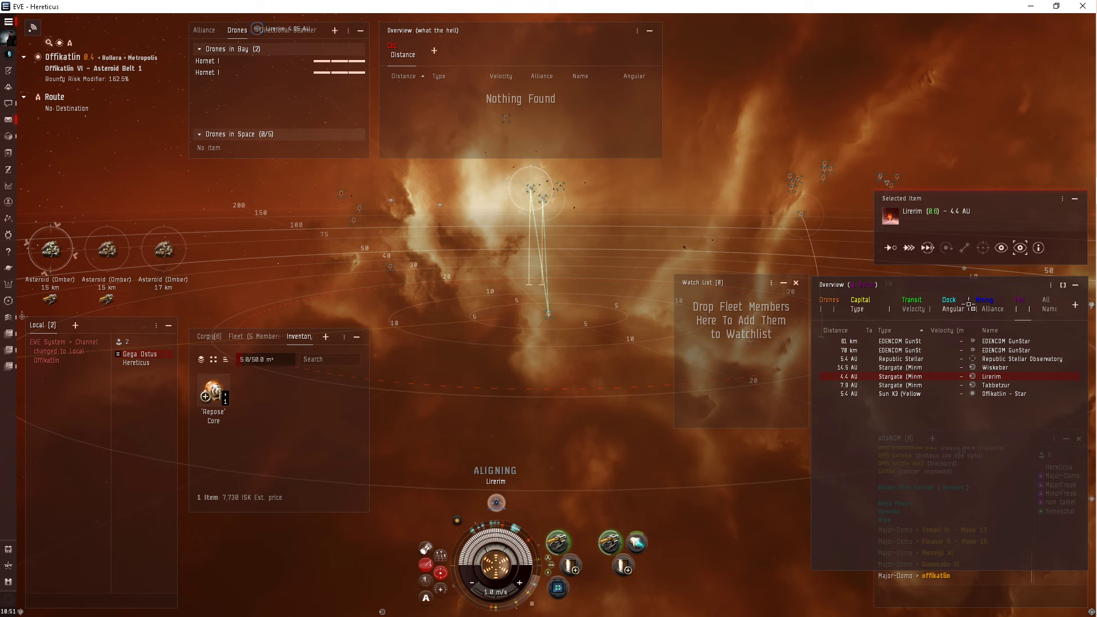
pyautogui.click(992, 307)
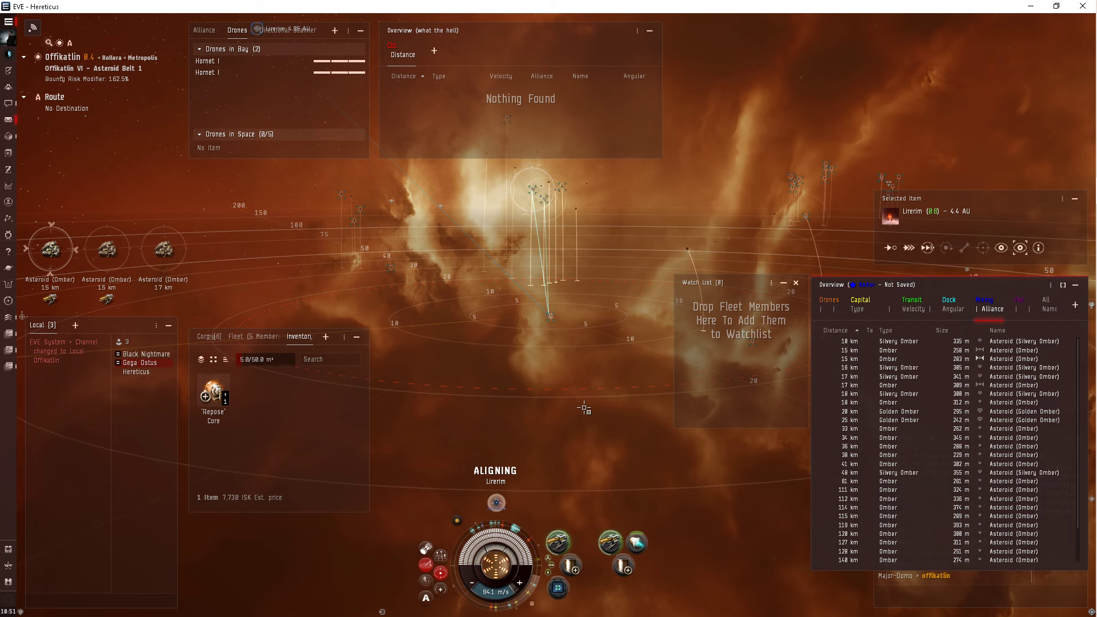
pyautogui.moveTo(579, 403); pyautogui.dragTo(135, 348)
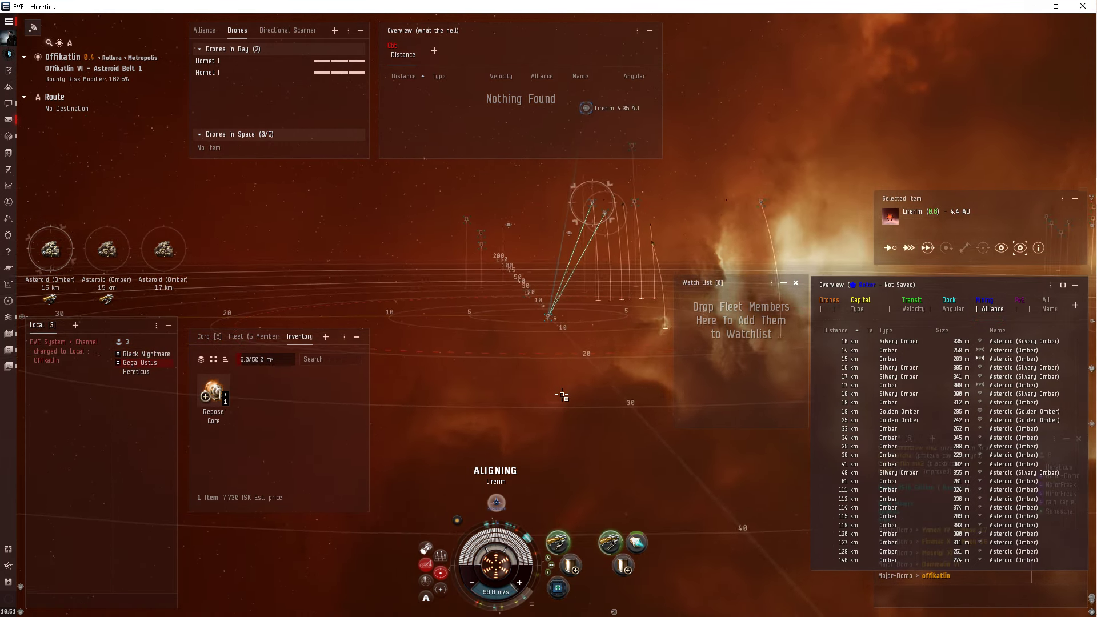
# View Black Nightmare's character info, close it, and switch the overview to PvE
pyautogui.rightClick(136, 352)
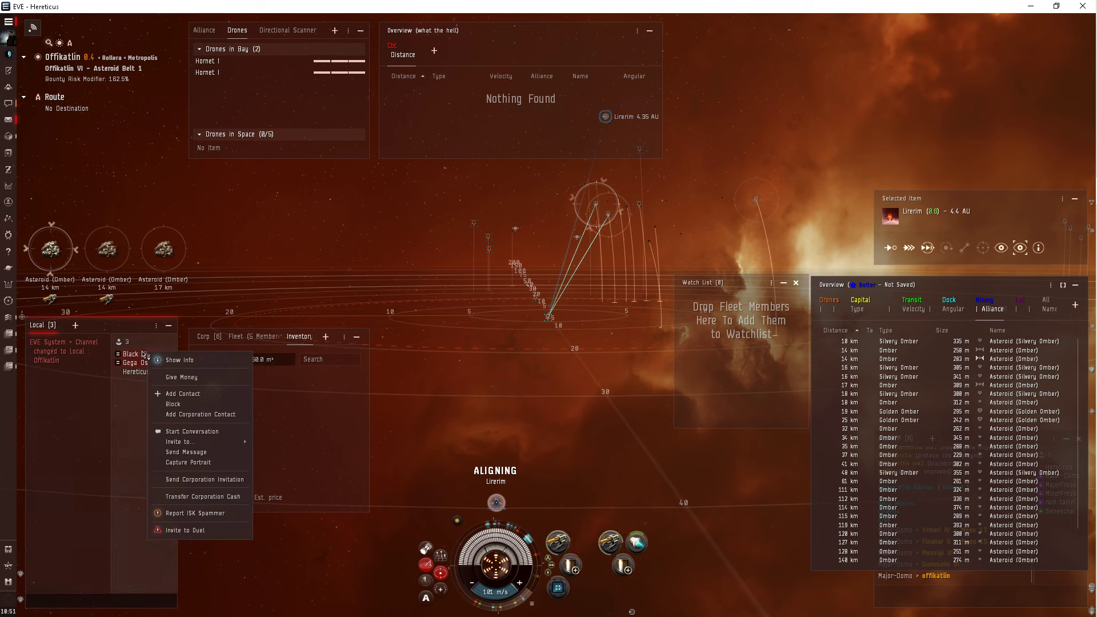
pyautogui.click(175, 361)
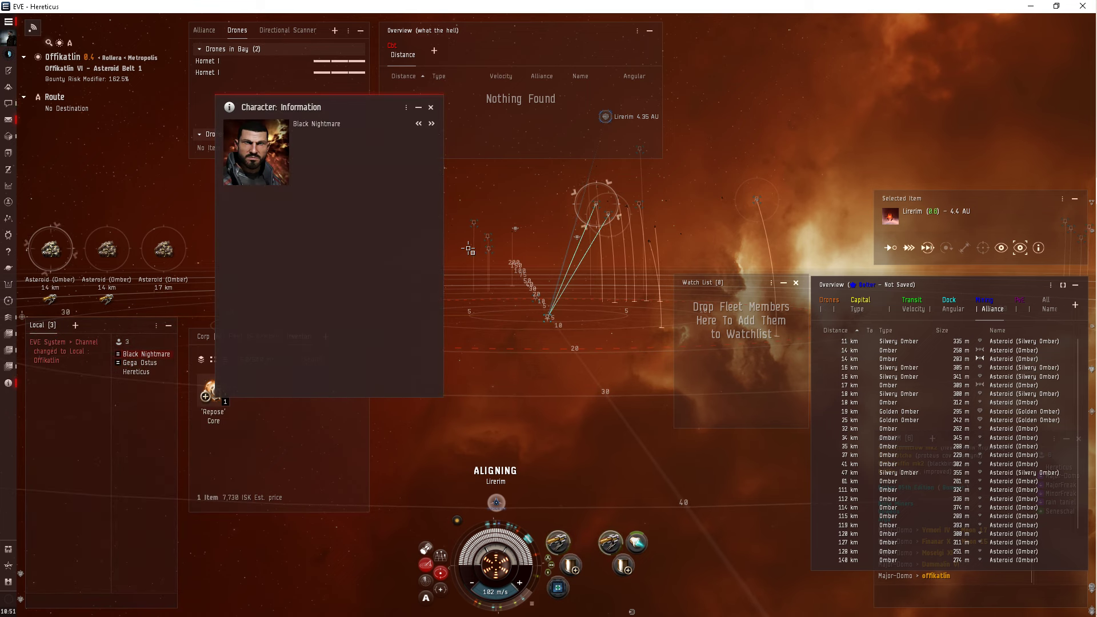
pyautogui.click(431, 109)
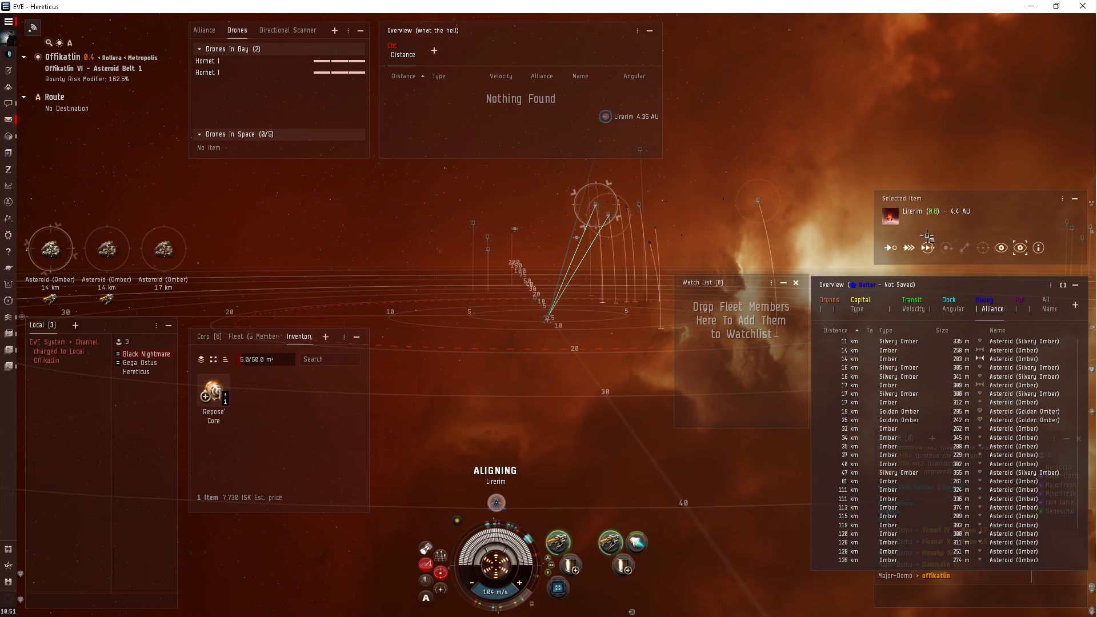
pyautogui.click(1021, 303)
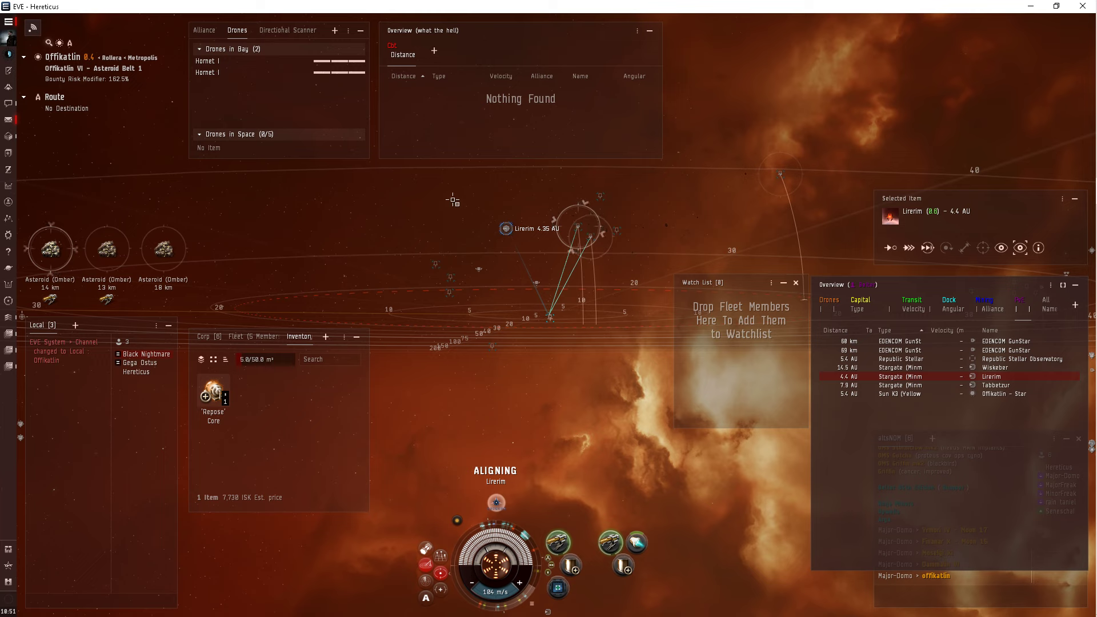
pyautogui.rightClick(453, 201)
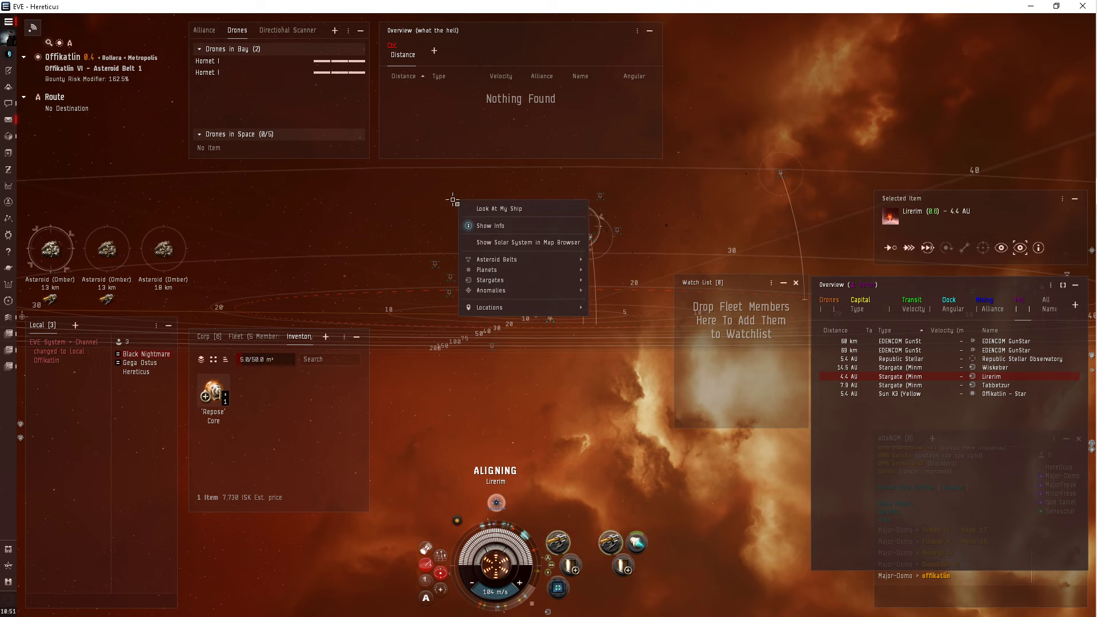
pyautogui.click(730, 188)
pyautogui.click(1047, 304)
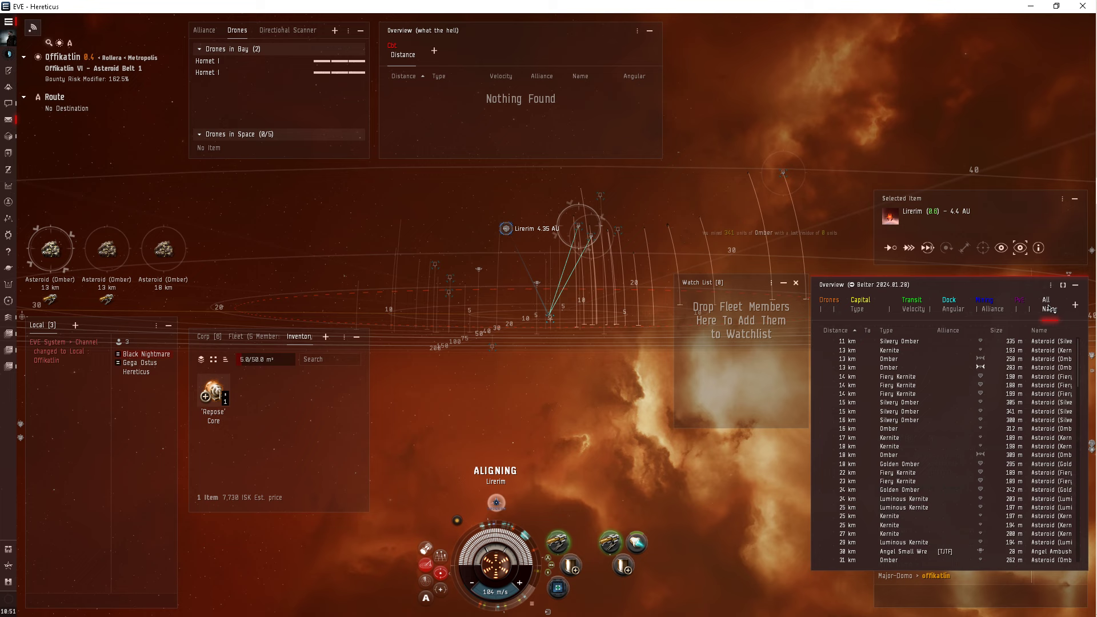
pyautogui.scroll(-3, 1014, 410)
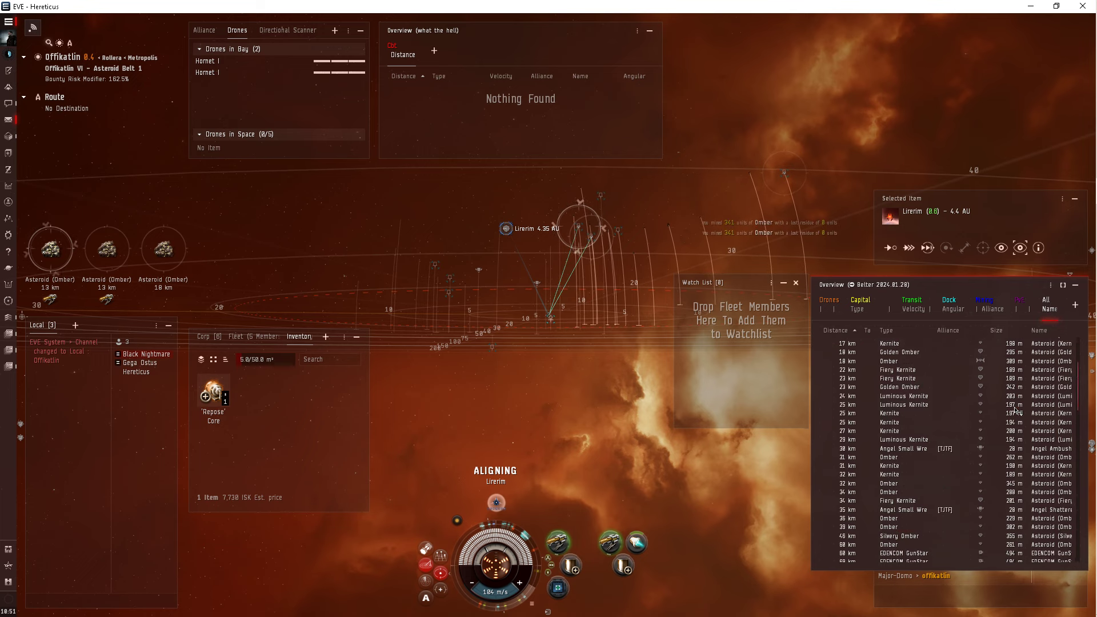
pyautogui.scroll(-5, 1015, 410)
pyautogui.scroll(-5, 1015, 410)
pyautogui.scroll(-3, 1016, 410)
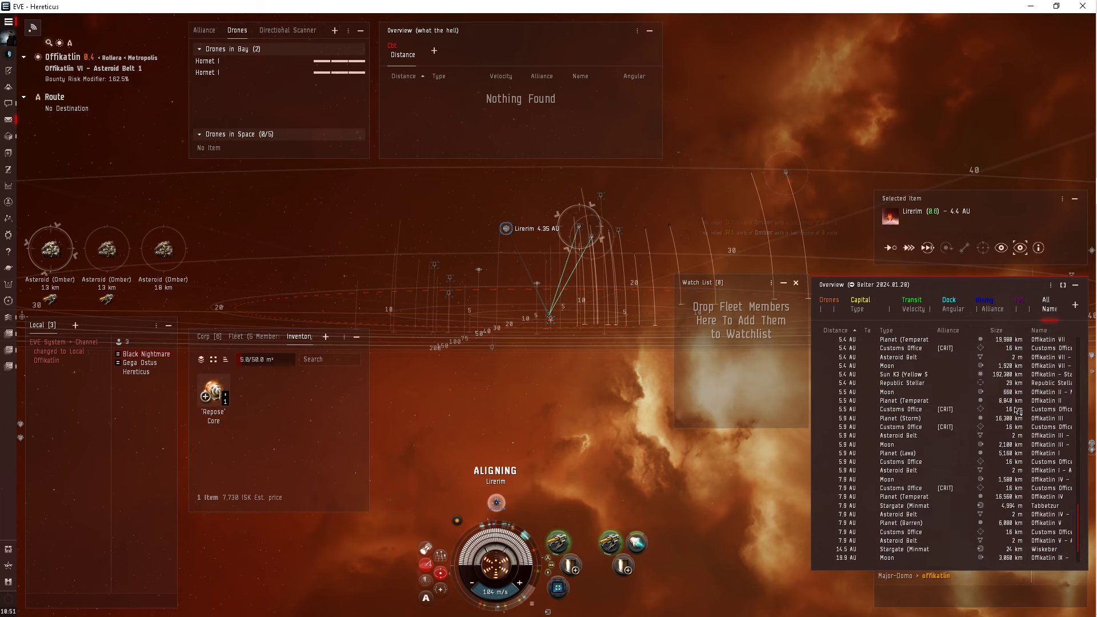
pyautogui.scroll(-2, 1015, 410)
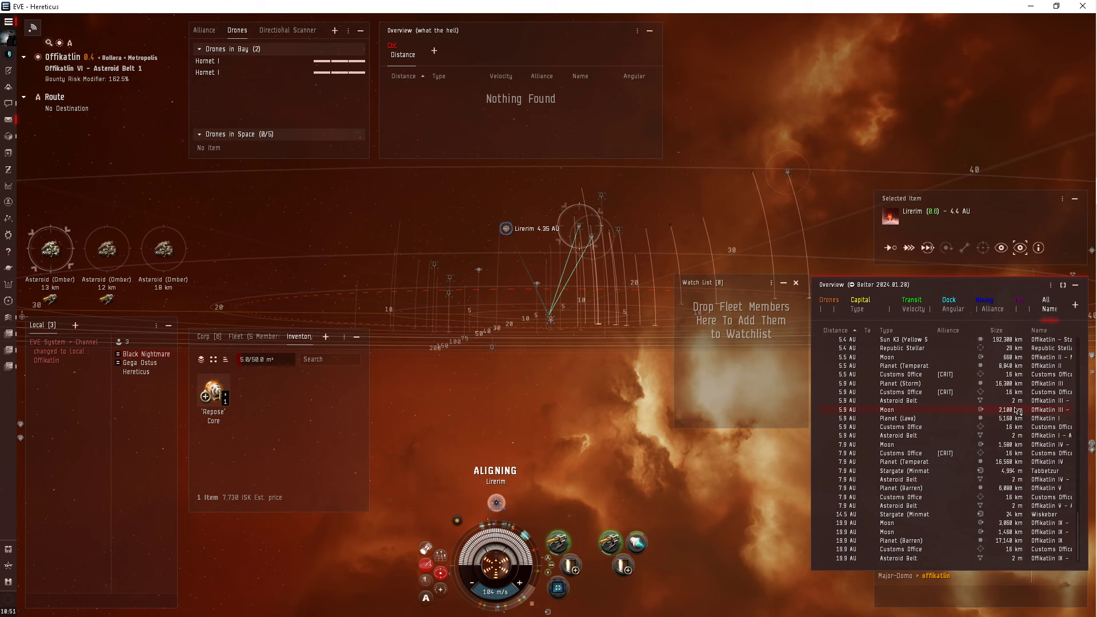
pyautogui.scroll(5, 1015, 410)
pyautogui.scroll(5, 1015, 410)
pyautogui.scroll(5, 1016, 411)
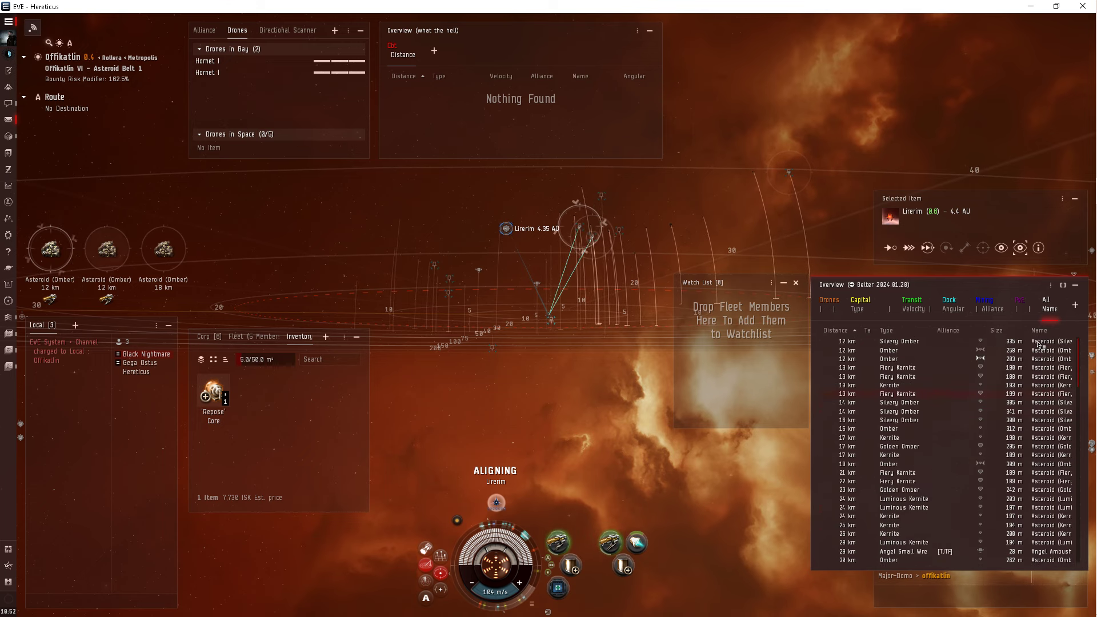
pyautogui.click(1020, 305)
pyautogui.rightClick(1021, 306)
pyautogui.moveTo(1050, 309)
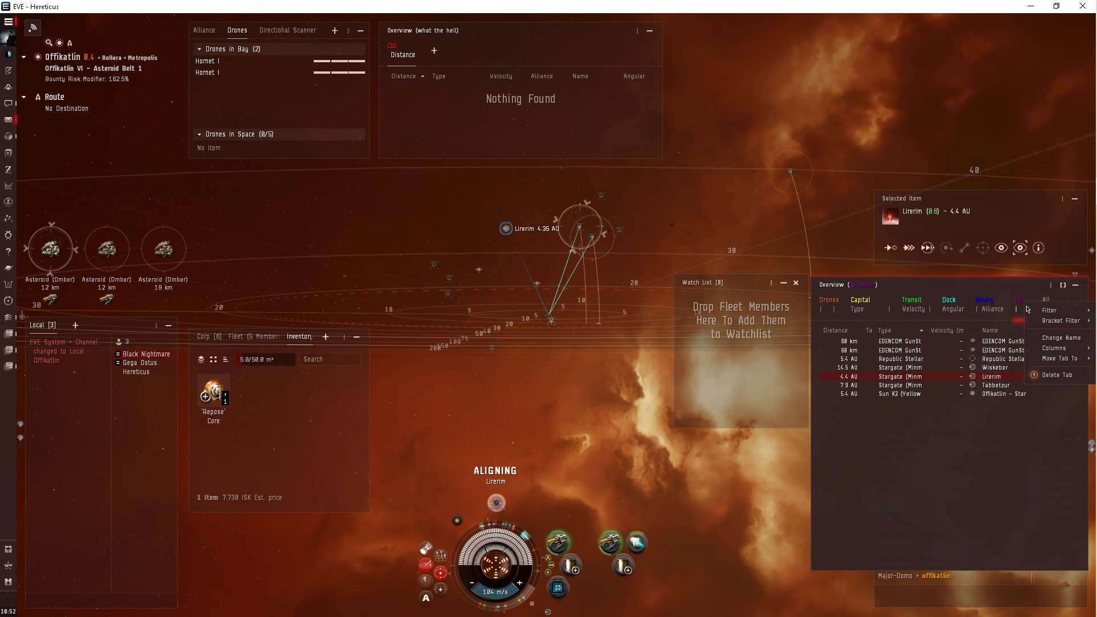
pyautogui.click(971, 497)
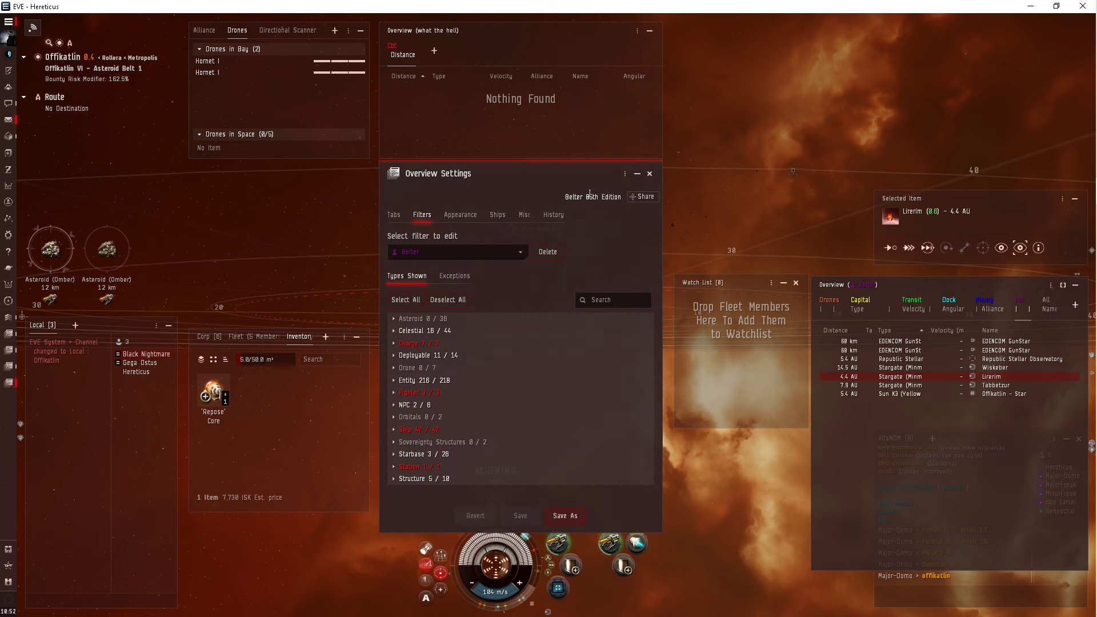
pyautogui.click(494, 357)
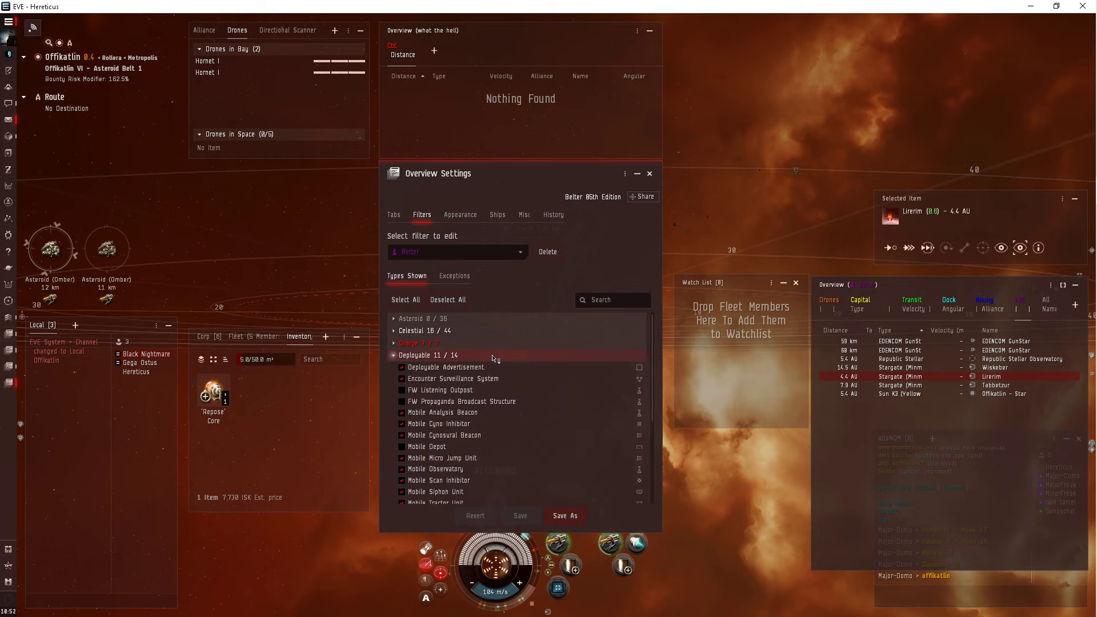
pyautogui.click(494, 356)
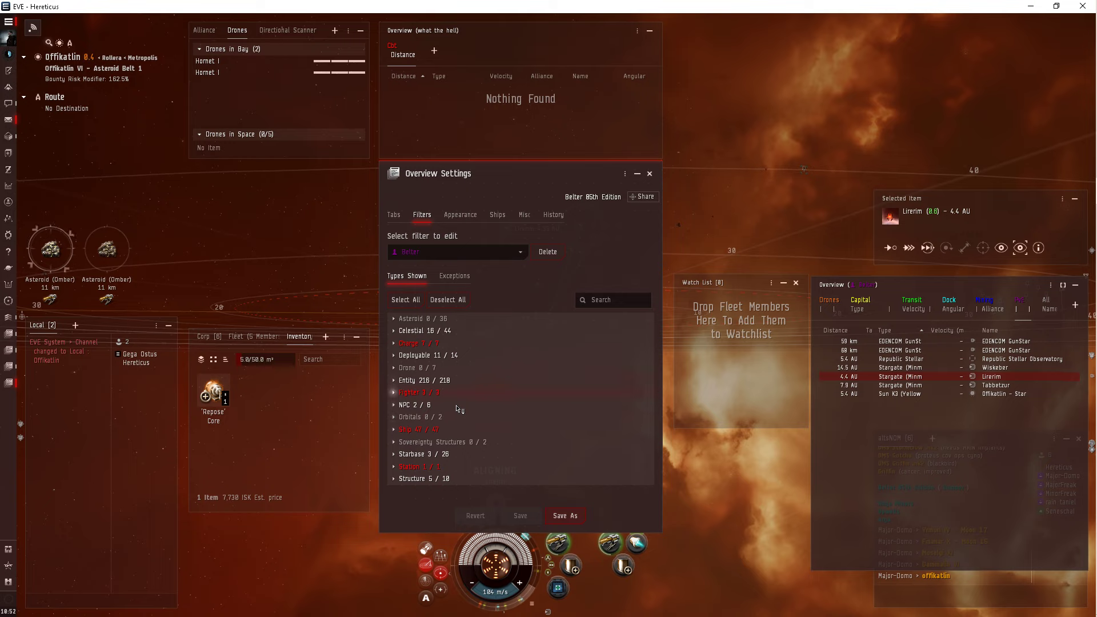
pyautogui.click(649, 173)
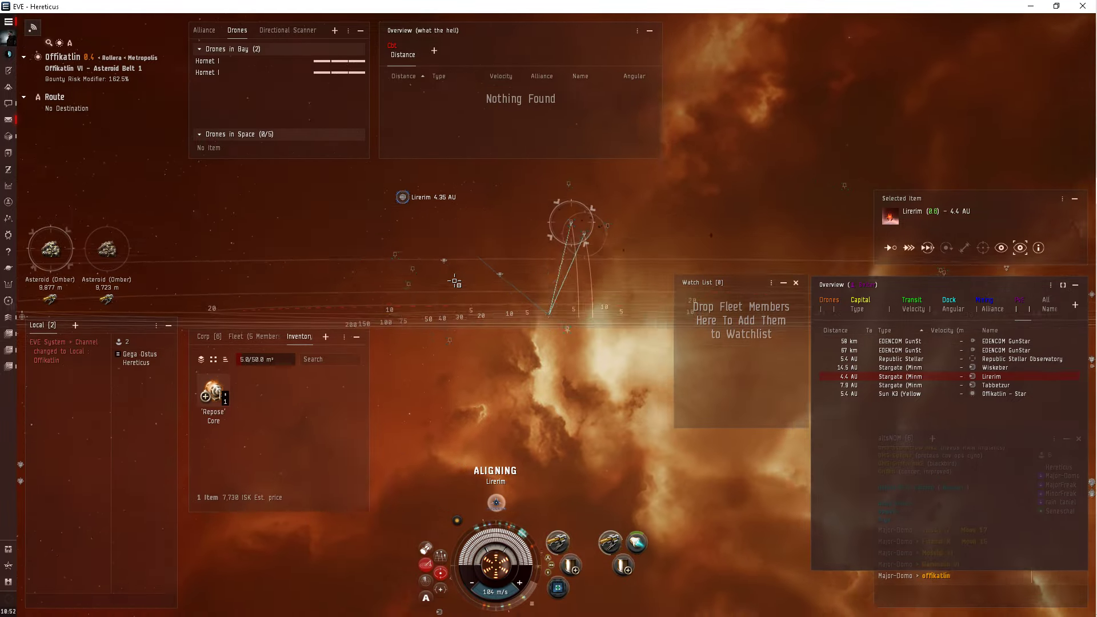
# Open the star map showing Offikatlin with neighbours Lirerim, Wiskeber and Tabbetzur
pyautogui.moveTo(450, 274); pyautogui.dragTo(445, 280)
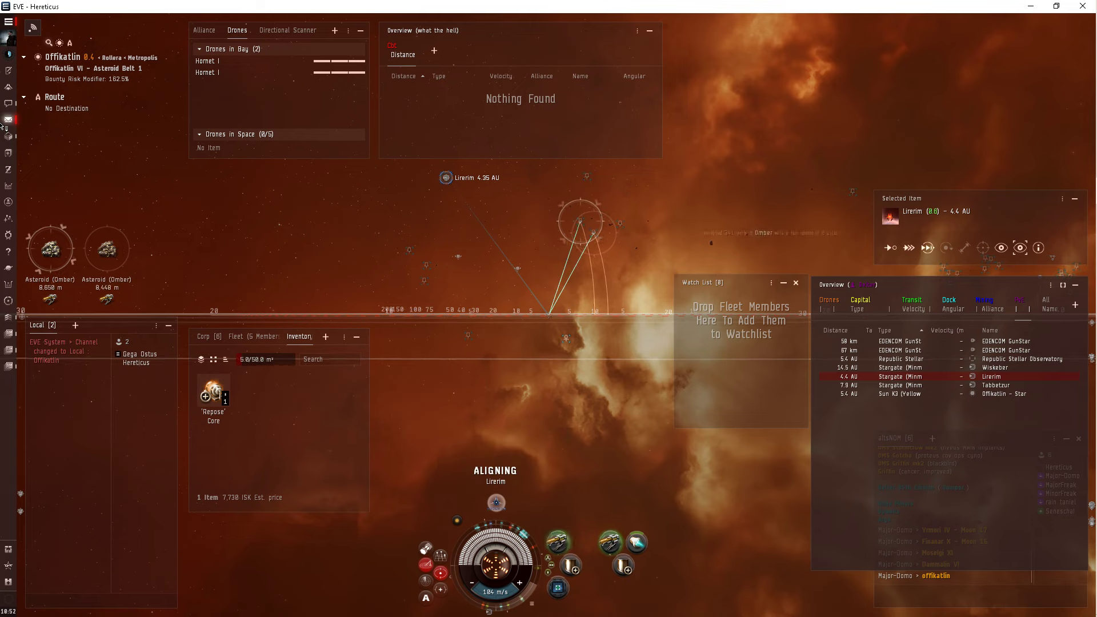
pyautogui.click(7, 218)
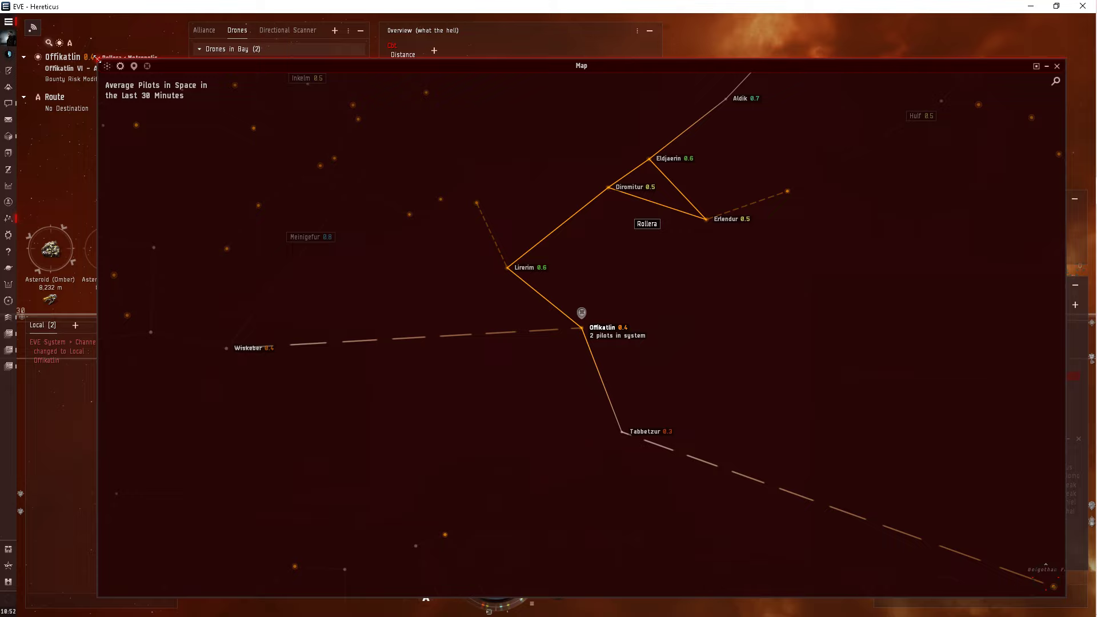
# Browse the map's Geography and Statistics, Factional Warfare and Insurgencies colour options
pyautogui.click(121, 68)
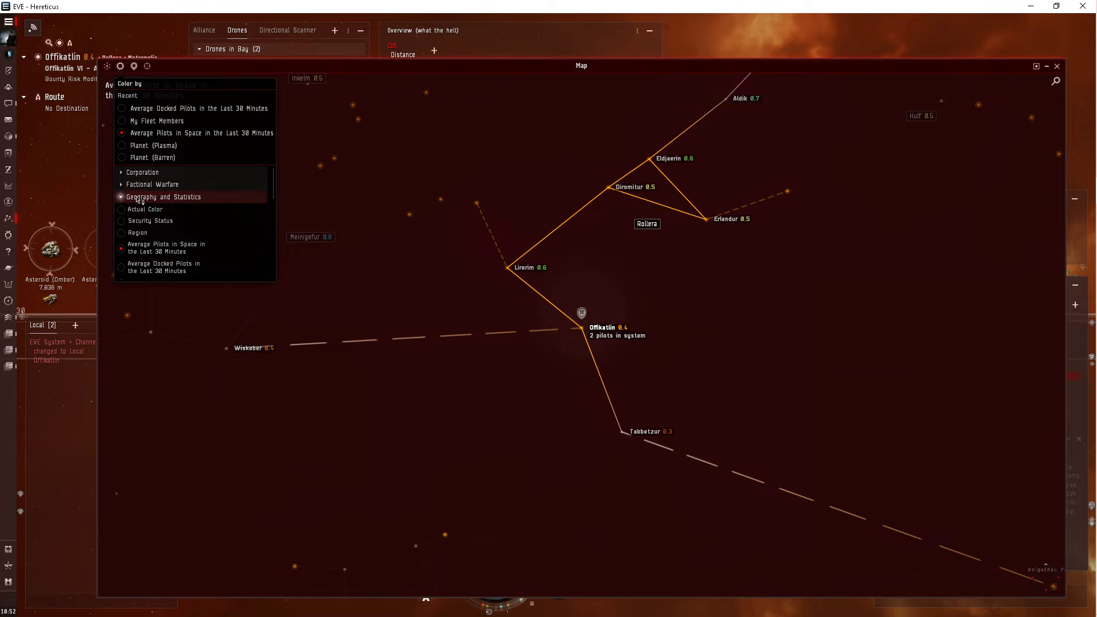
pyautogui.click(140, 198)
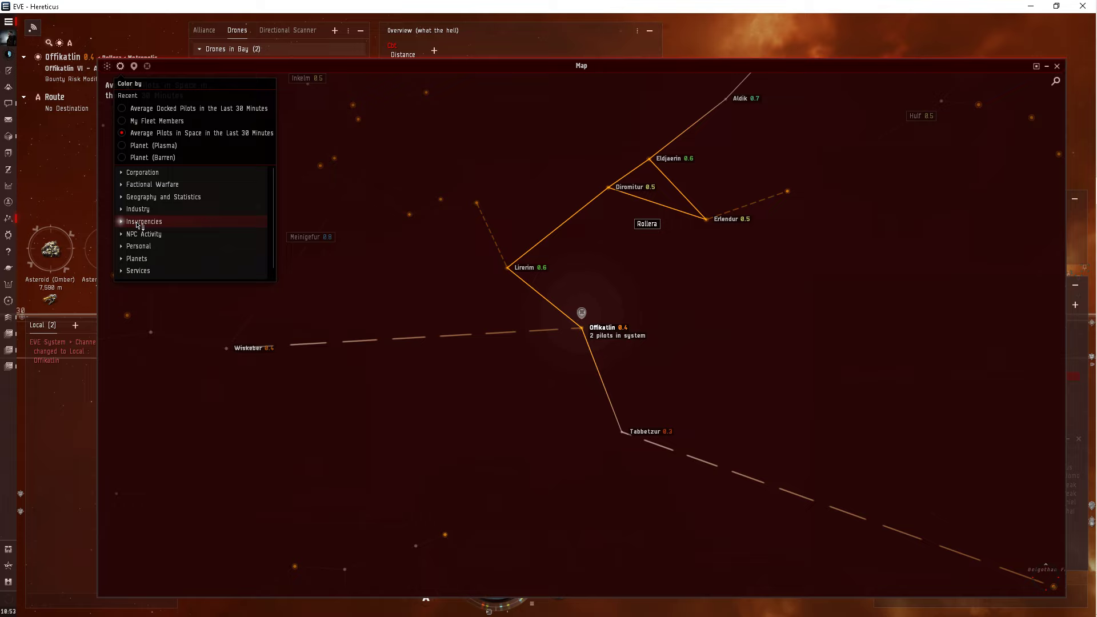
pyautogui.scroll(-1, 139, 225)
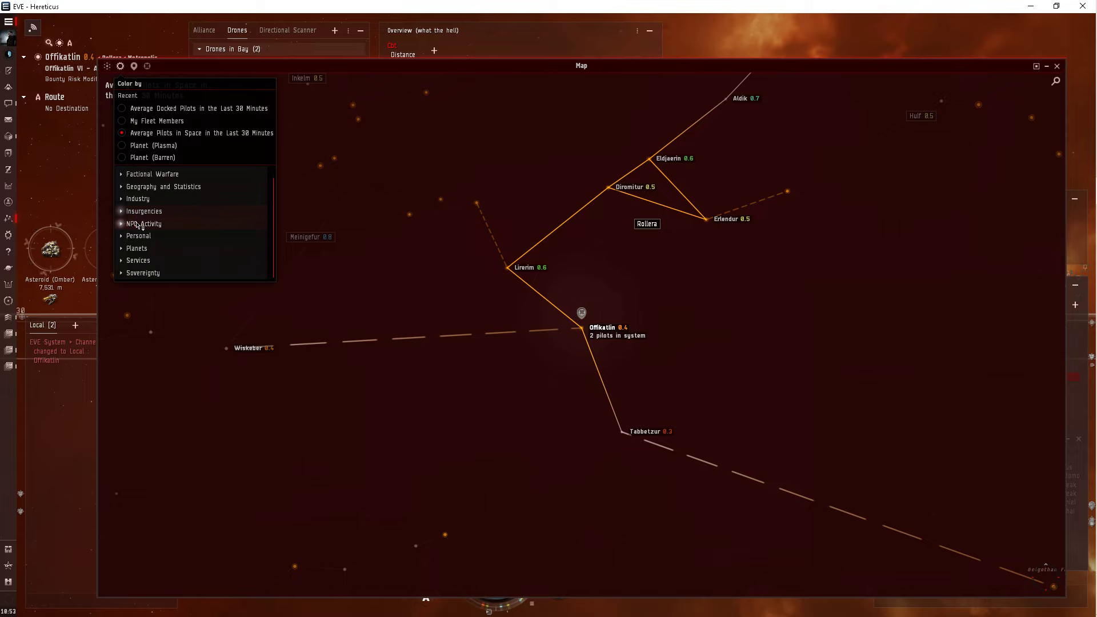
pyautogui.click(146, 188)
pyautogui.scroll(5, 150, 188)
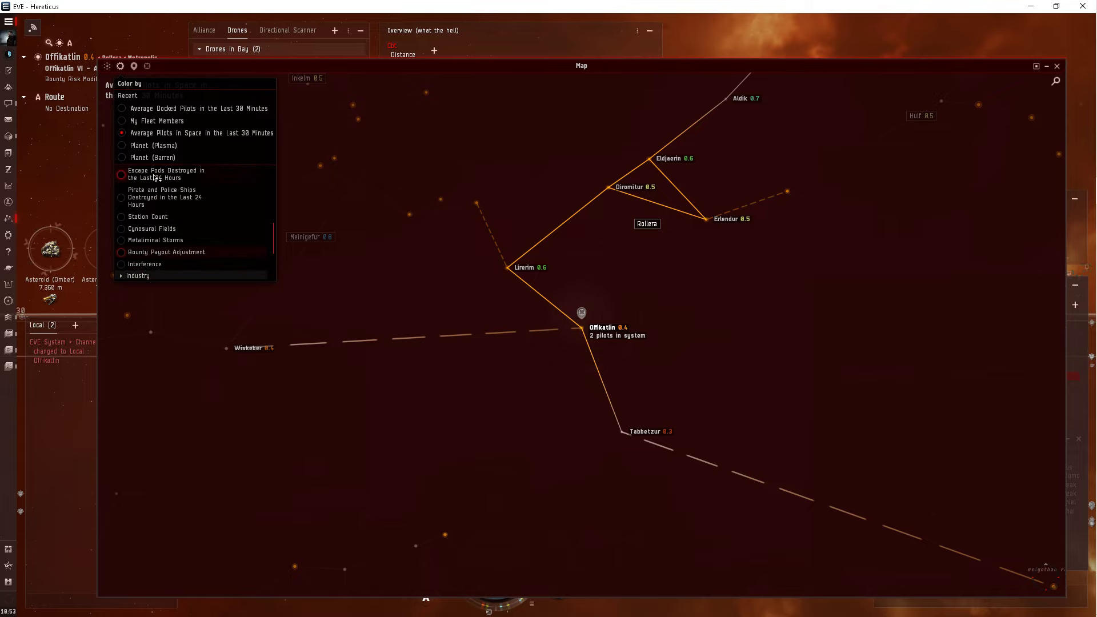
pyautogui.scroll(3, 156, 178)
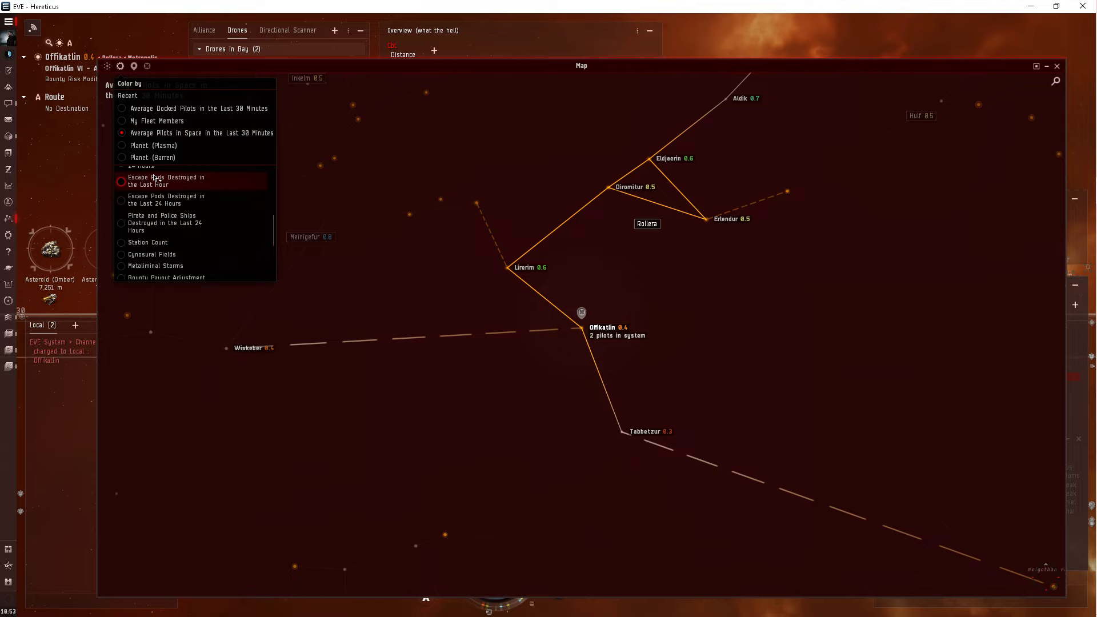
pyautogui.scroll(2, 155, 178)
pyautogui.scroll(2, 156, 178)
pyautogui.scroll(2, 154, 180)
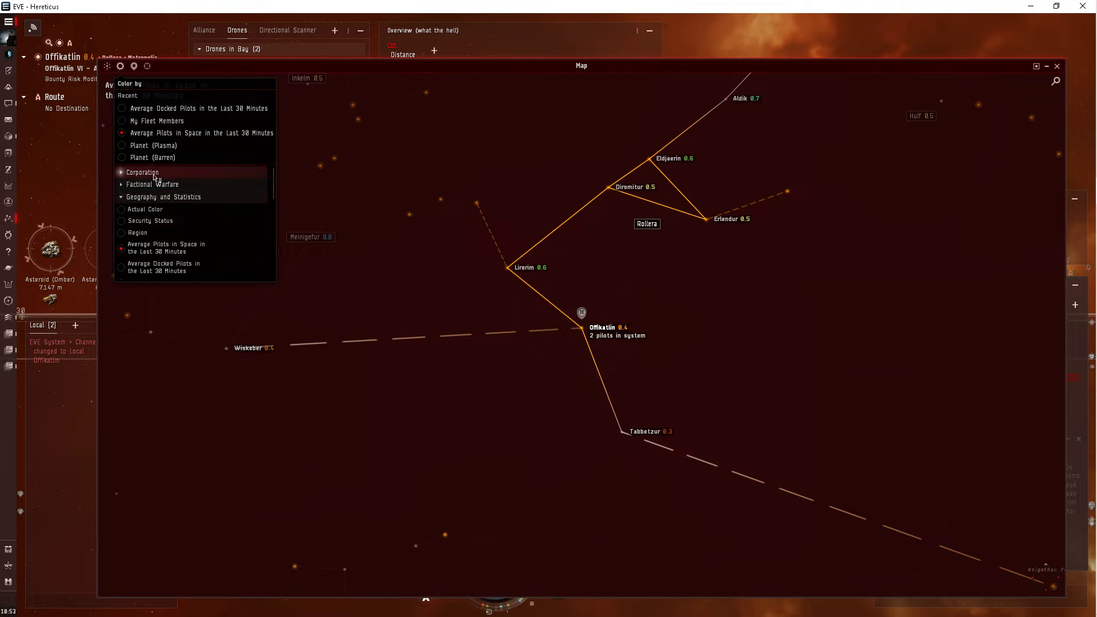
pyautogui.scroll(-2, 155, 178)
pyautogui.scroll(-2, 155, 178)
pyautogui.scroll(-2, 155, 178)
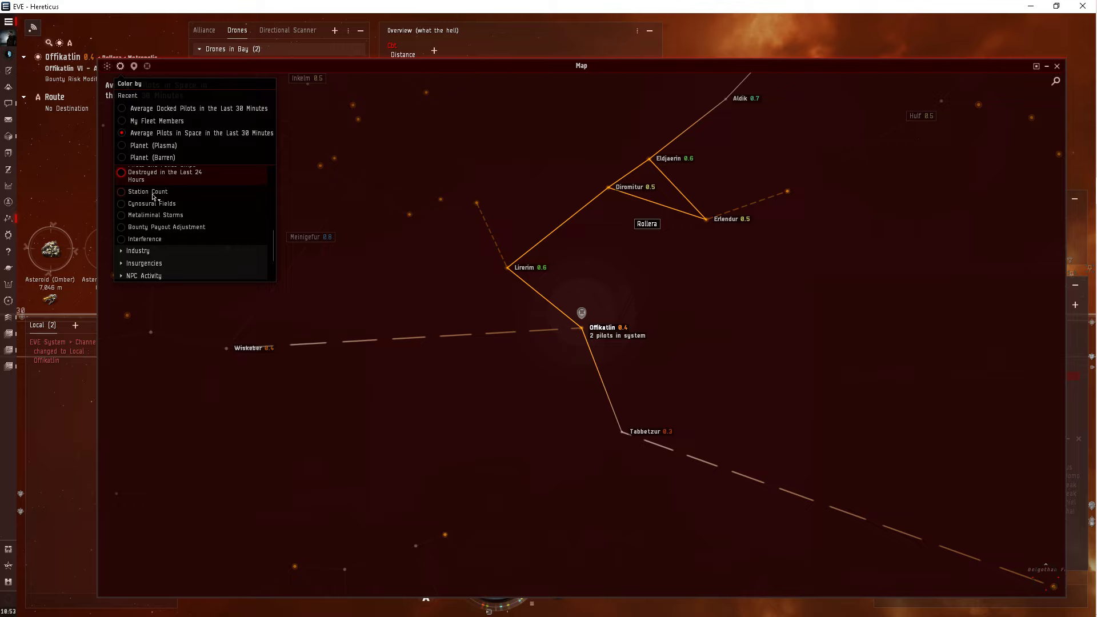
pyautogui.scroll(5, 149, 247)
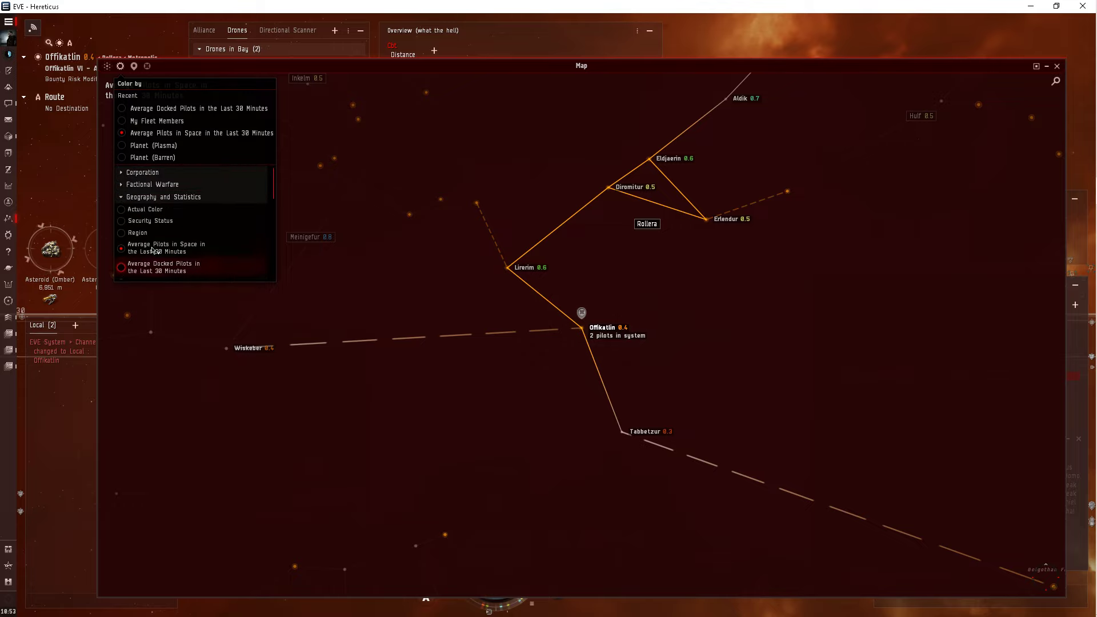
pyautogui.click(155, 197)
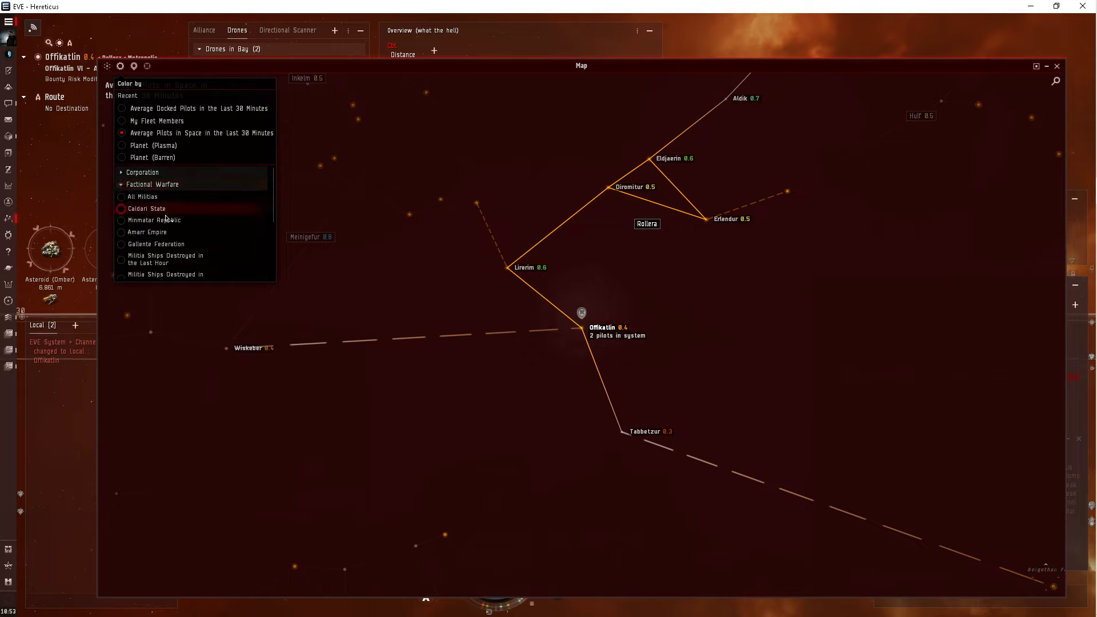
pyautogui.scroll(-2, 166, 216)
pyautogui.scroll(2, 168, 217)
pyautogui.click(153, 184)
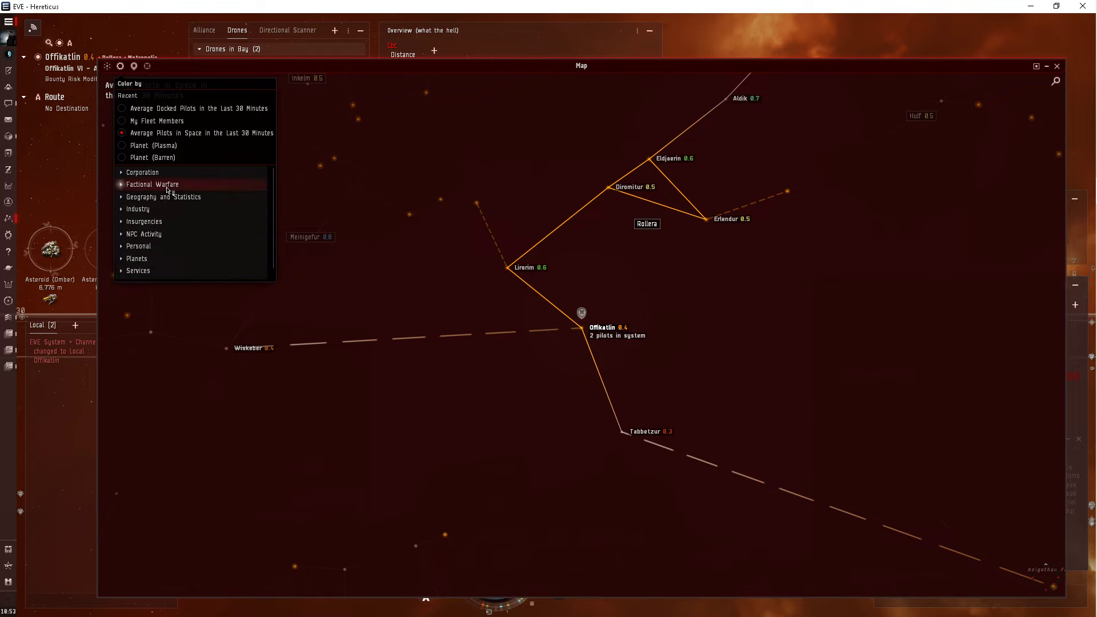
pyautogui.click(159, 221)
pyautogui.scroll(-1, 160, 219)
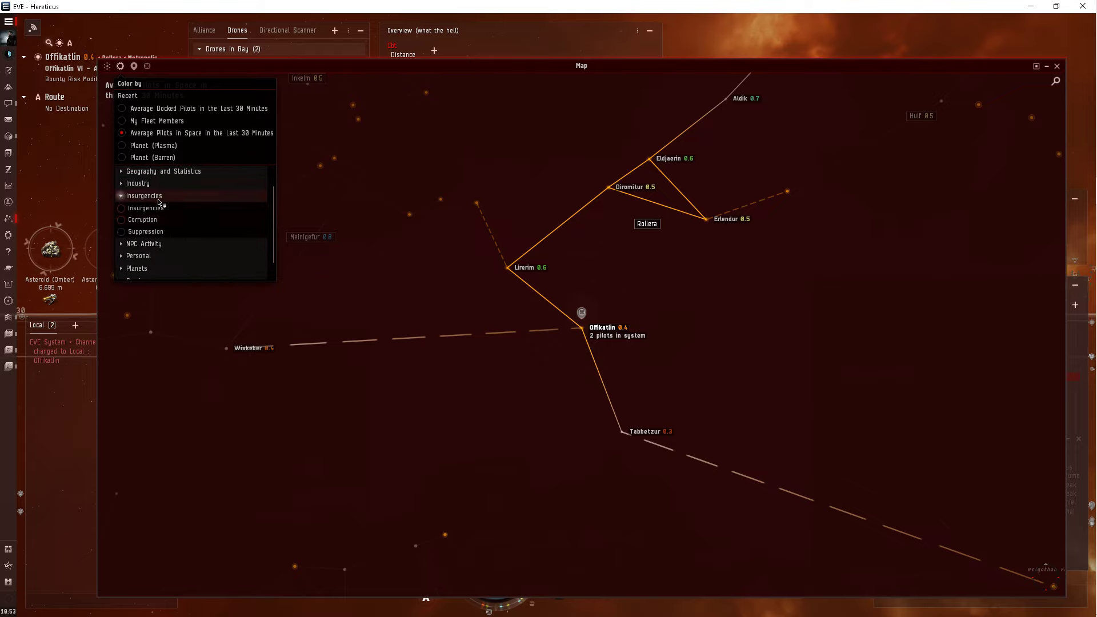
pyautogui.click(159, 211)
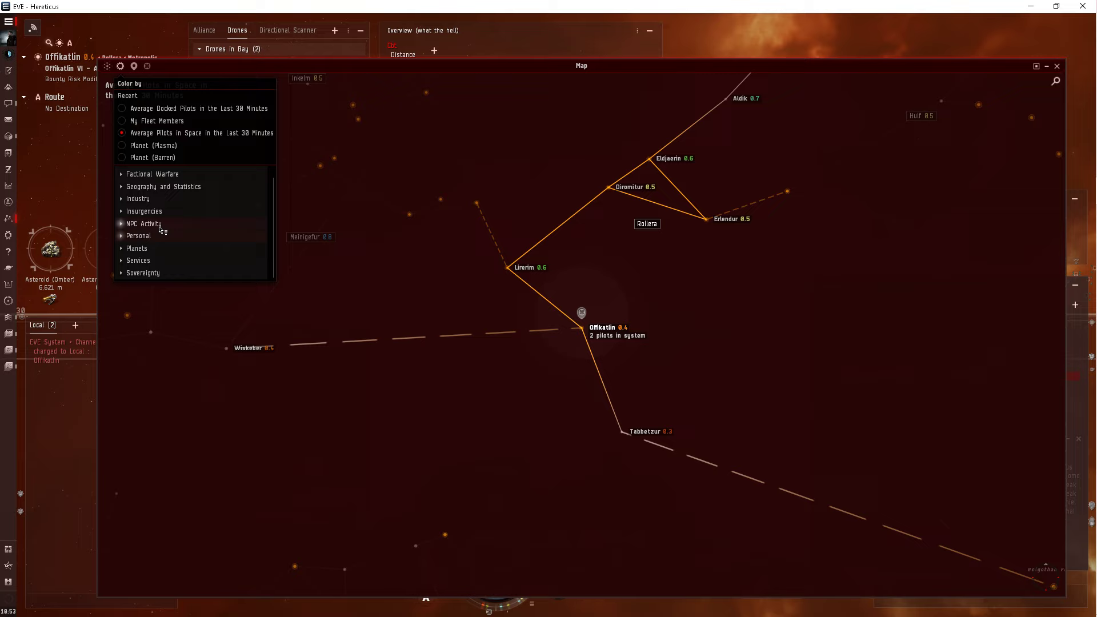
# Colour the map by NPC Activity > EDENCOM Minor Victories, then close it
pyautogui.click(159, 230)
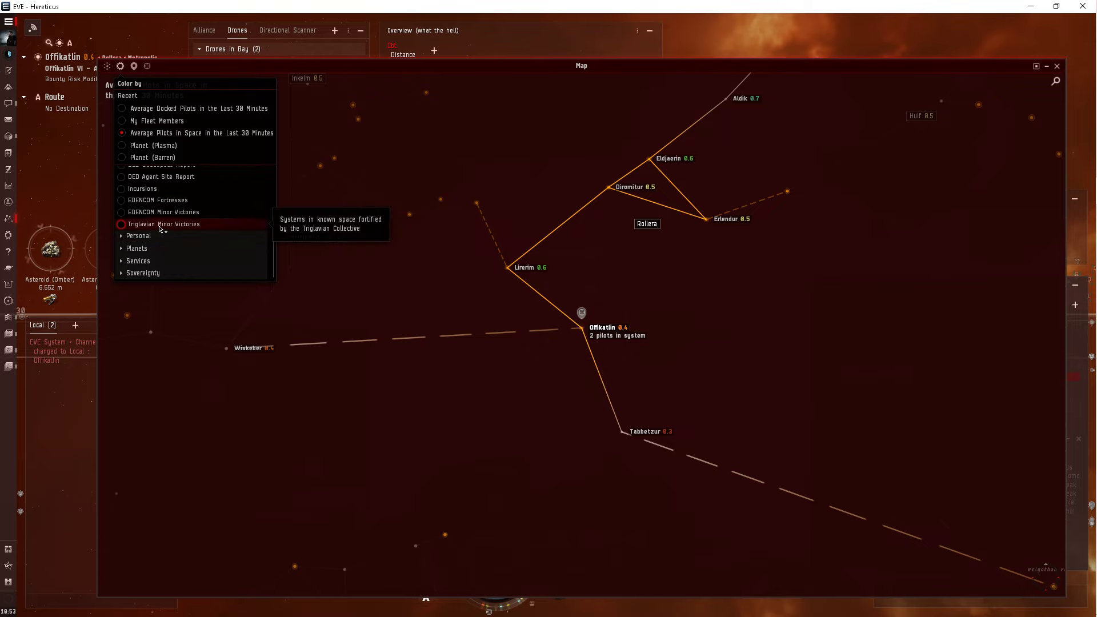
pyautogui.click(160, 215)
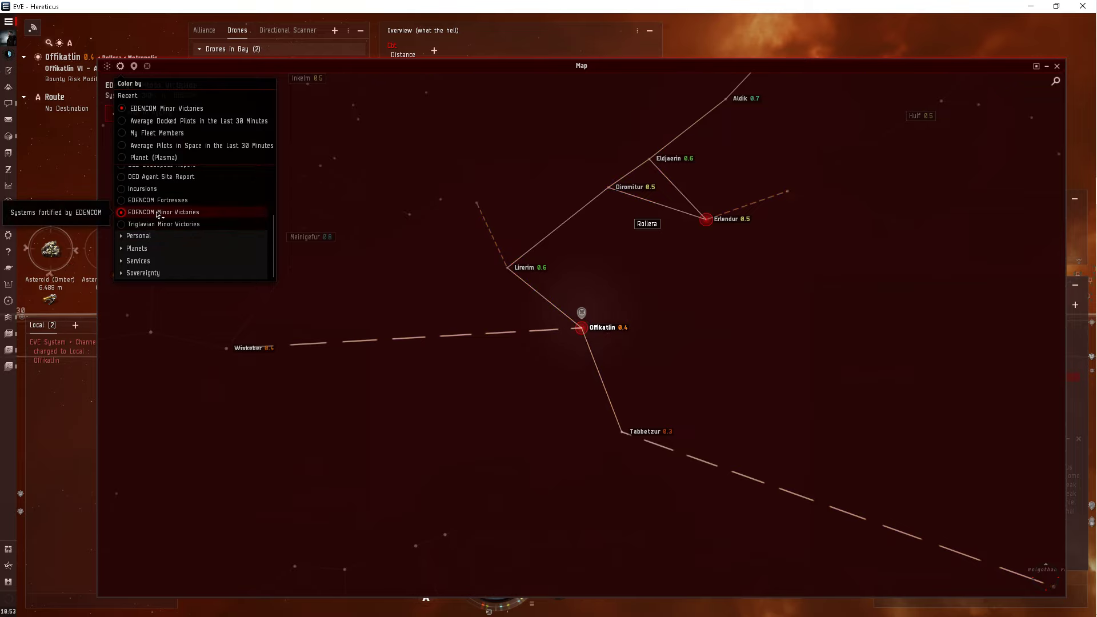
pyautogui.click(158, 202)
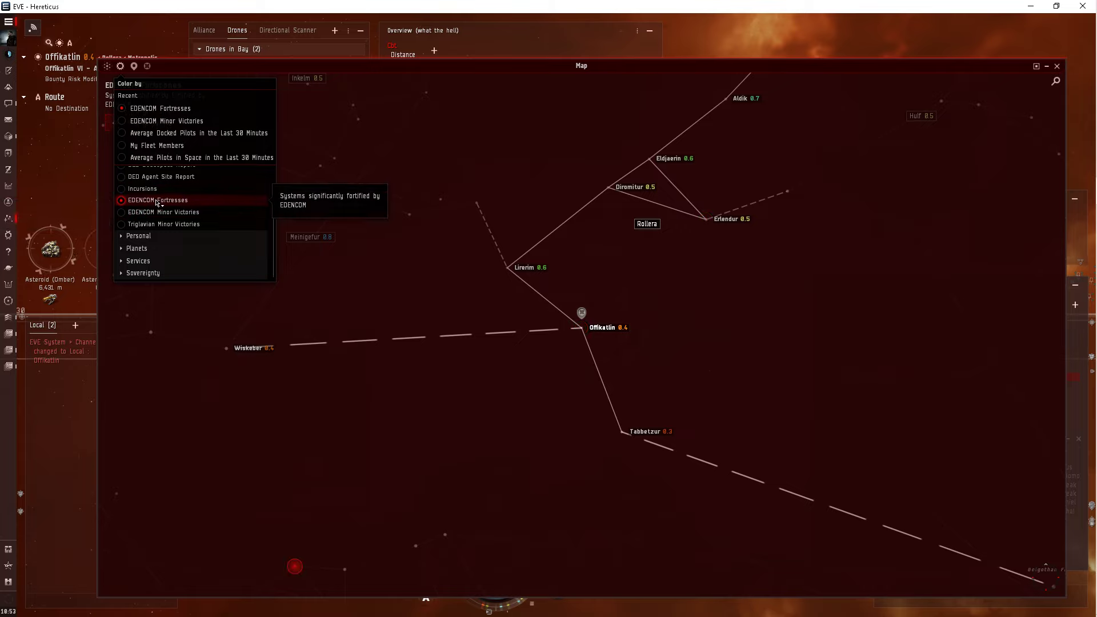
pyautogui.click(160, 213)
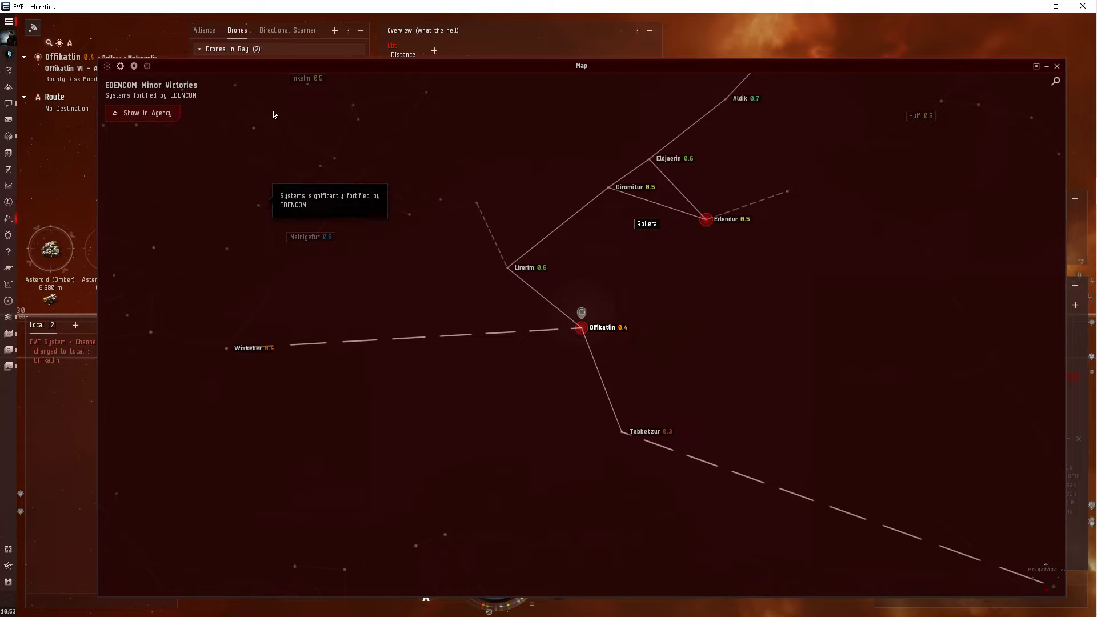
pyautogui.click(1057, 67)
pyautogui.moveTo(458, 246)
pyautogui.mouseDown()
pyautogui.moveTo(473, 261)
pyautogui.moveTo(412, 302)
pyautogui.mouseUp()
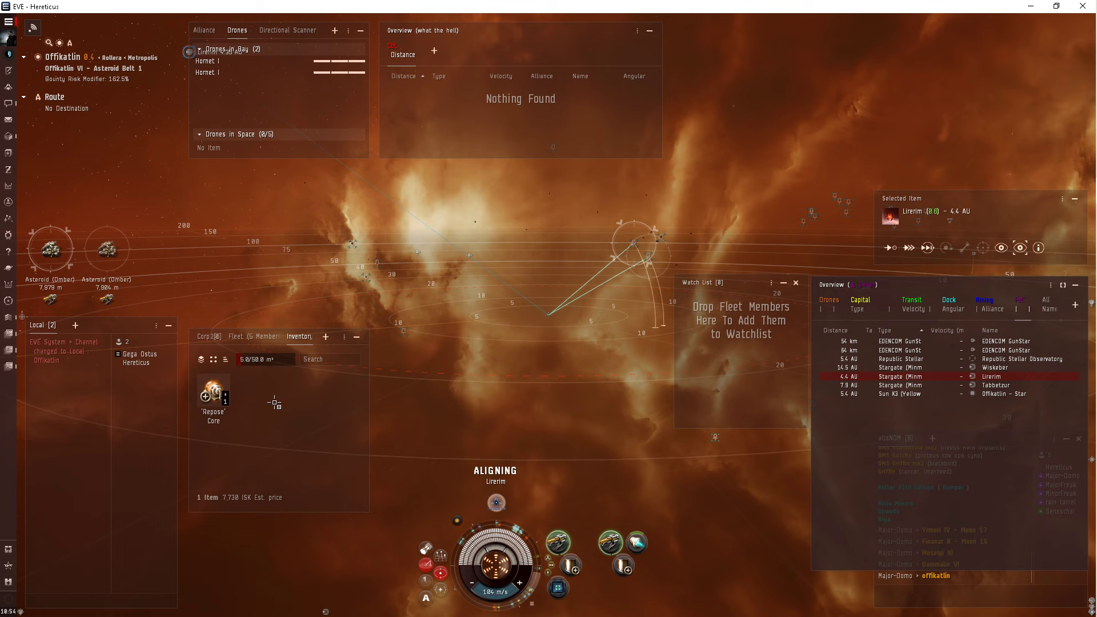
# Show the Omber in the Mining Hold, toggling the inventory sidebar on and off
pyautogui.click(344, 337)
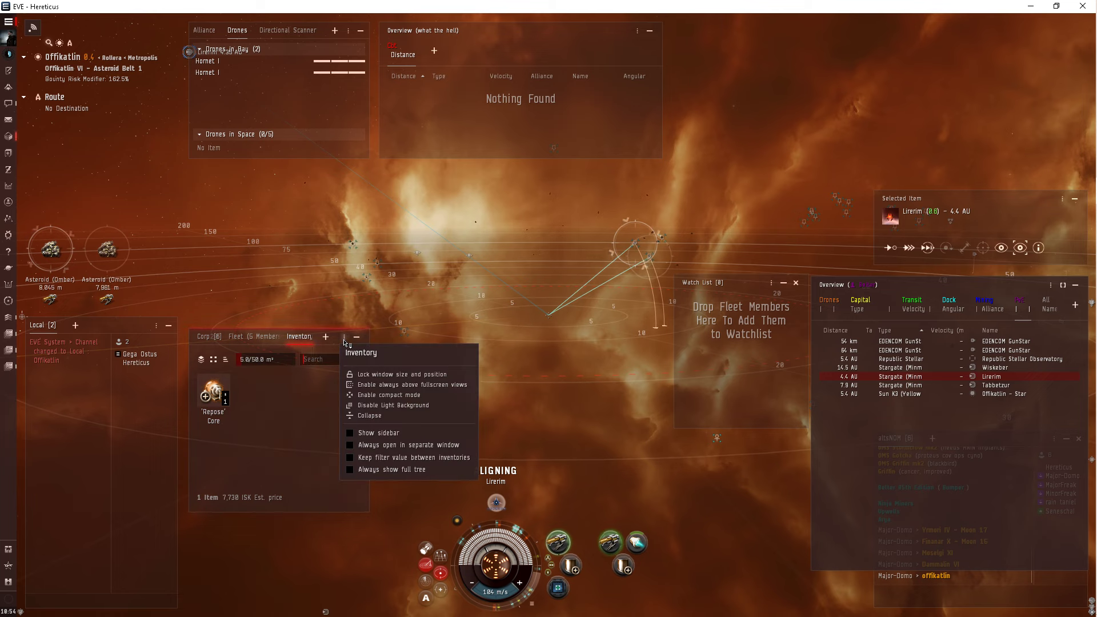
pyautogui.click(351, 432)
pyautogui.click(239, 384)
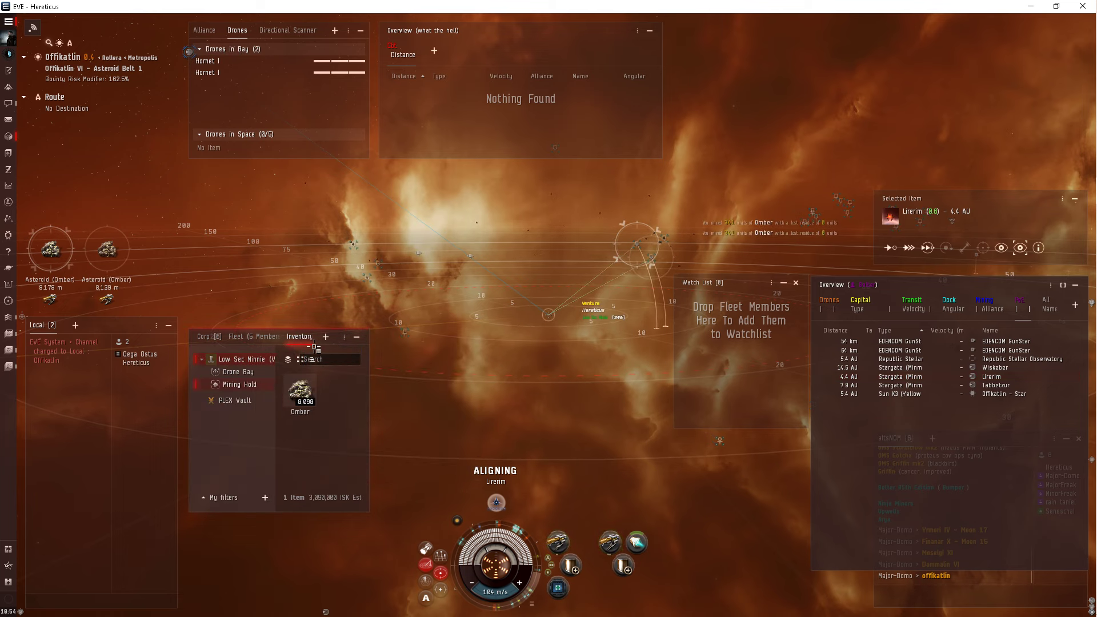
pyautogui.click(344, 337)
pyautogui.click(453, 431)
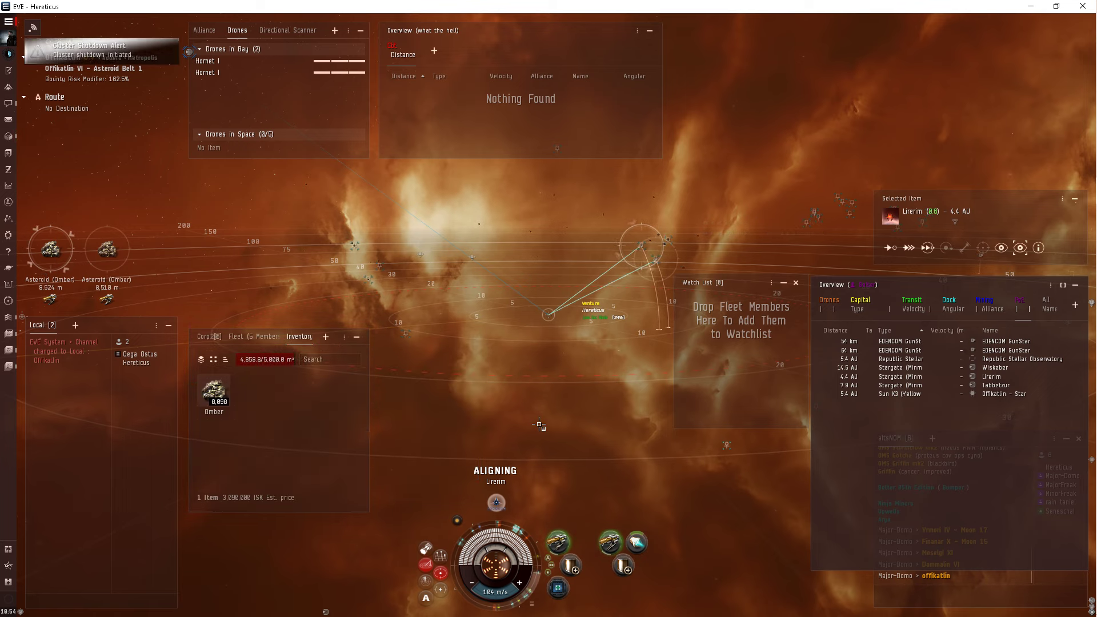
# Restart both mining lasers on the right-hand Omber asteroid and close the Watch List
pyautogui.press('F1')
pyautogui.press('F2')
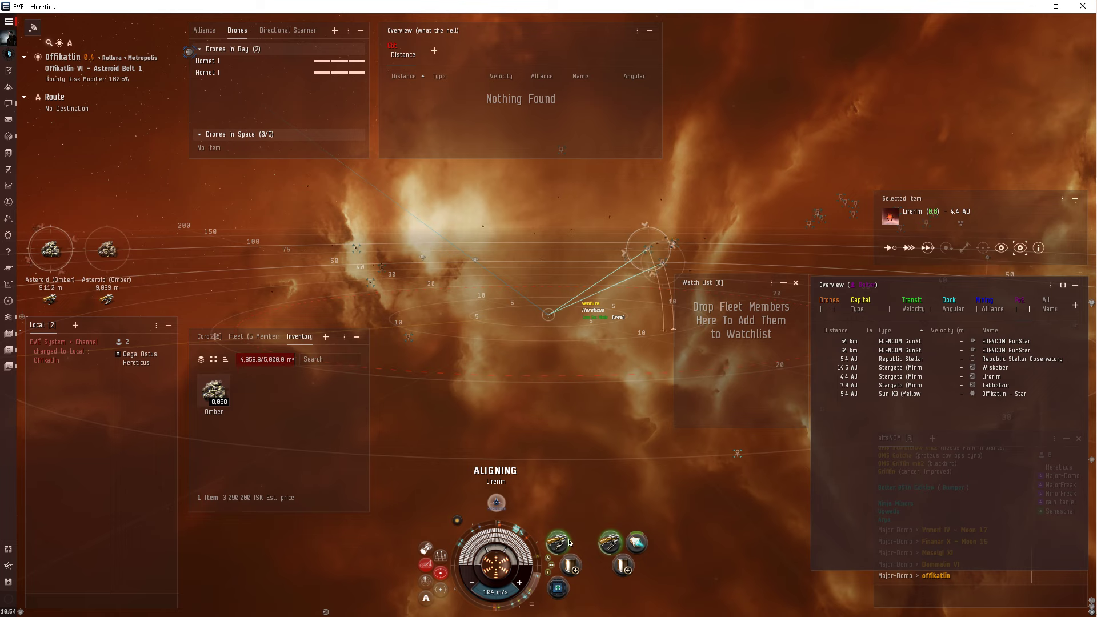
pyautogui.click(612, 545)
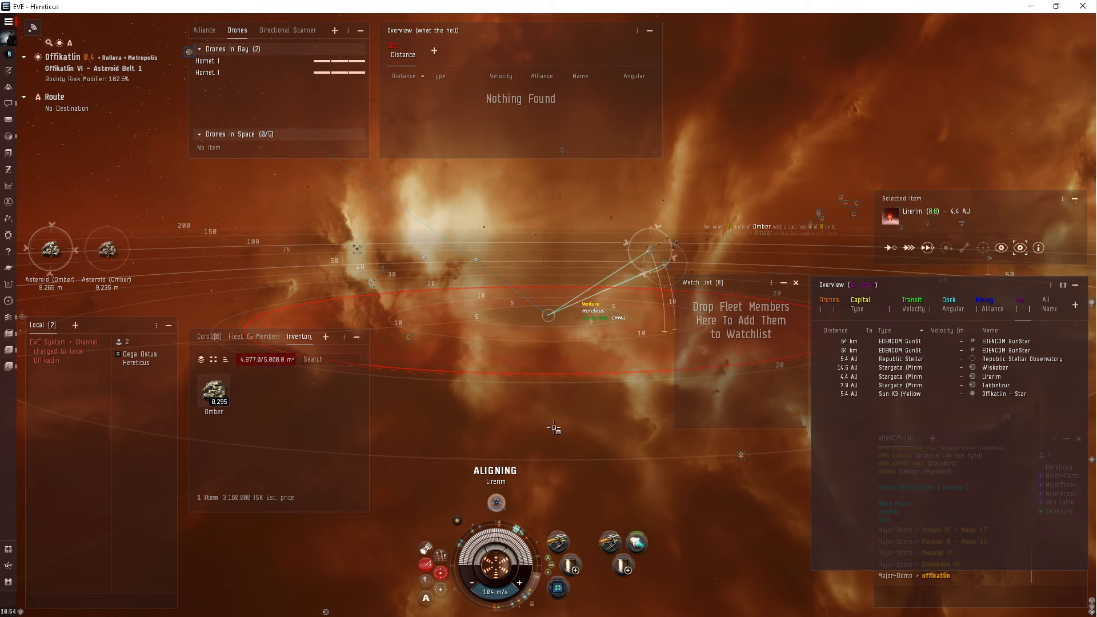
pyautogui.press('F1')
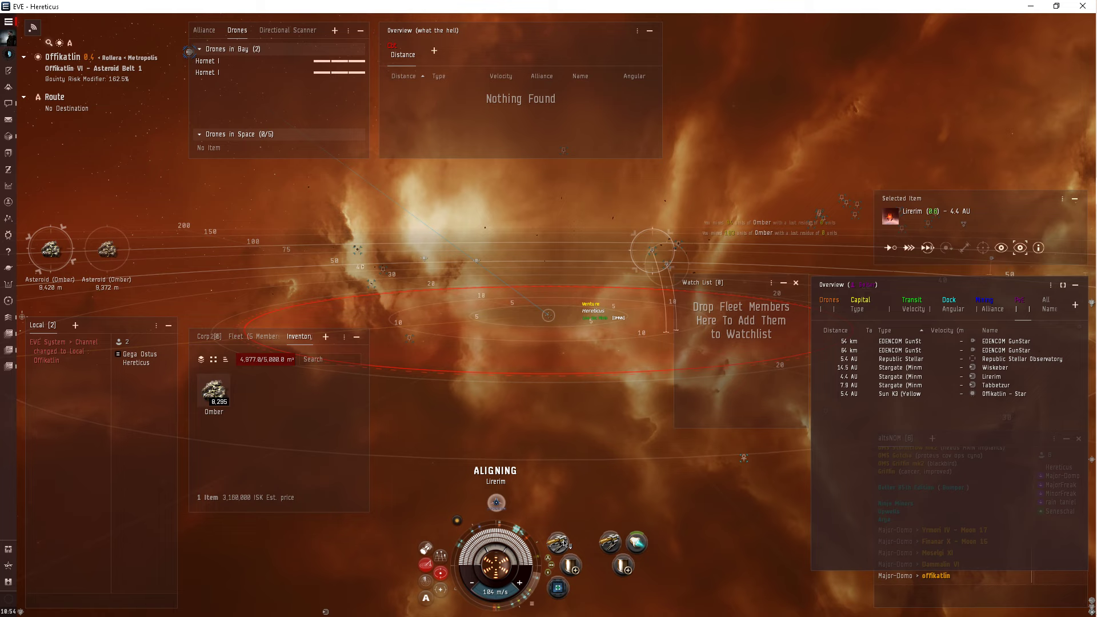
pyautogui.click(112, 250)
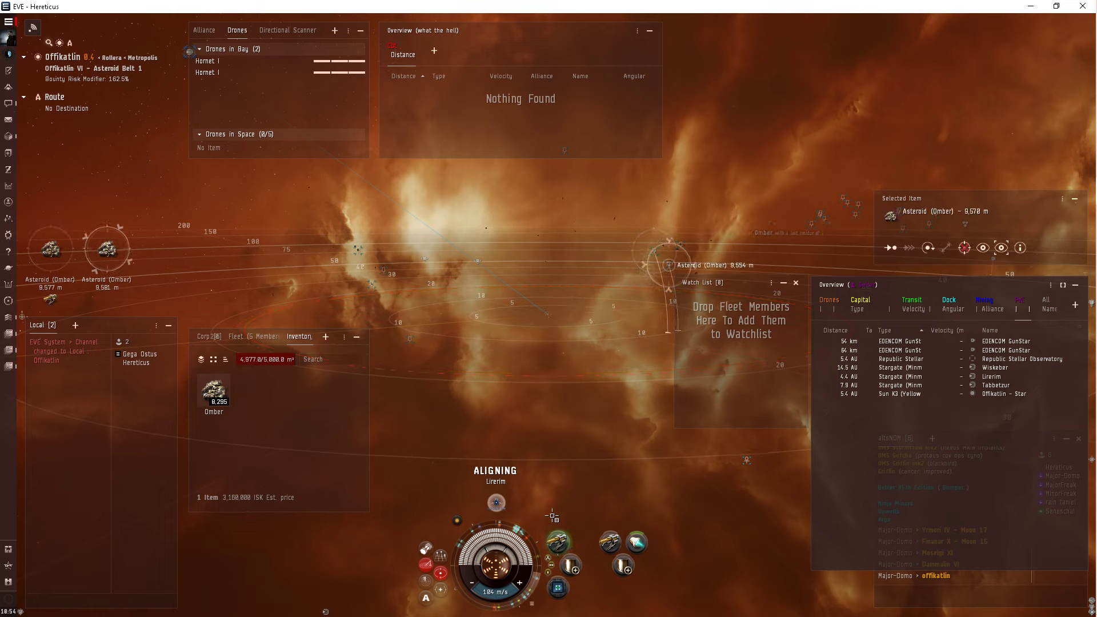
pyautogui.click(611, 543)
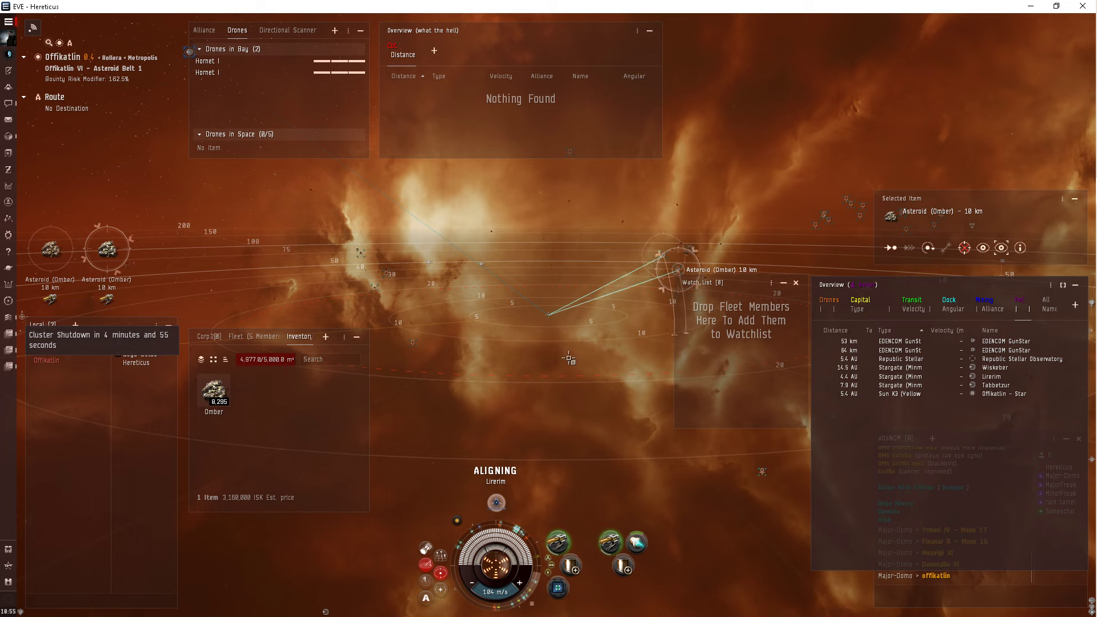
pyautogui.click(795, 283)
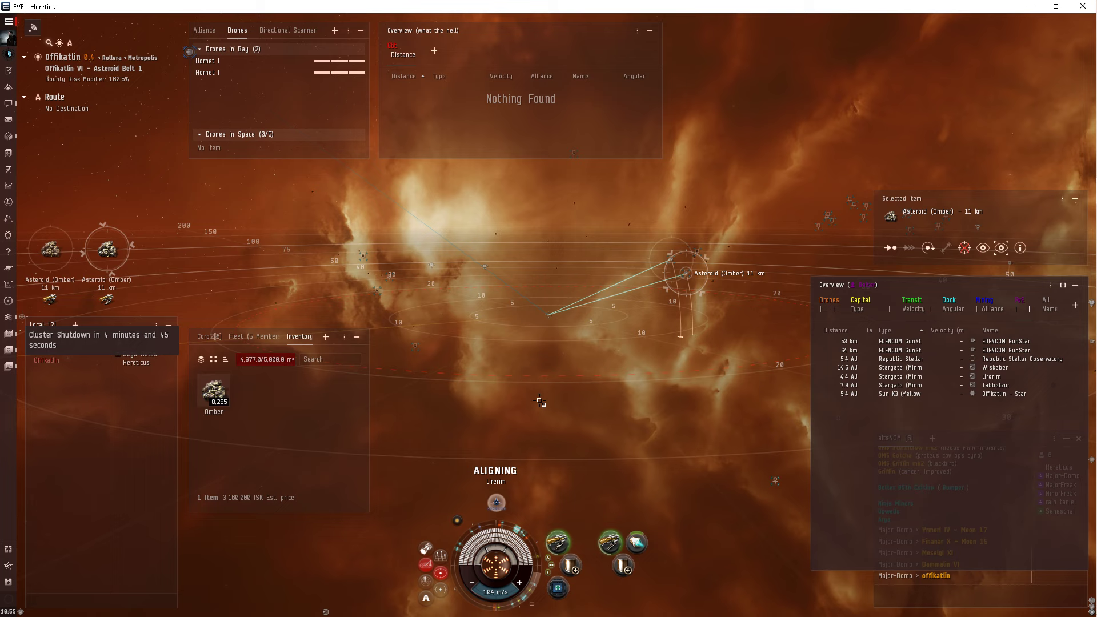
# Run a directional scan, which lists nearby core scanner probes
pyautogui.click(283, 31)
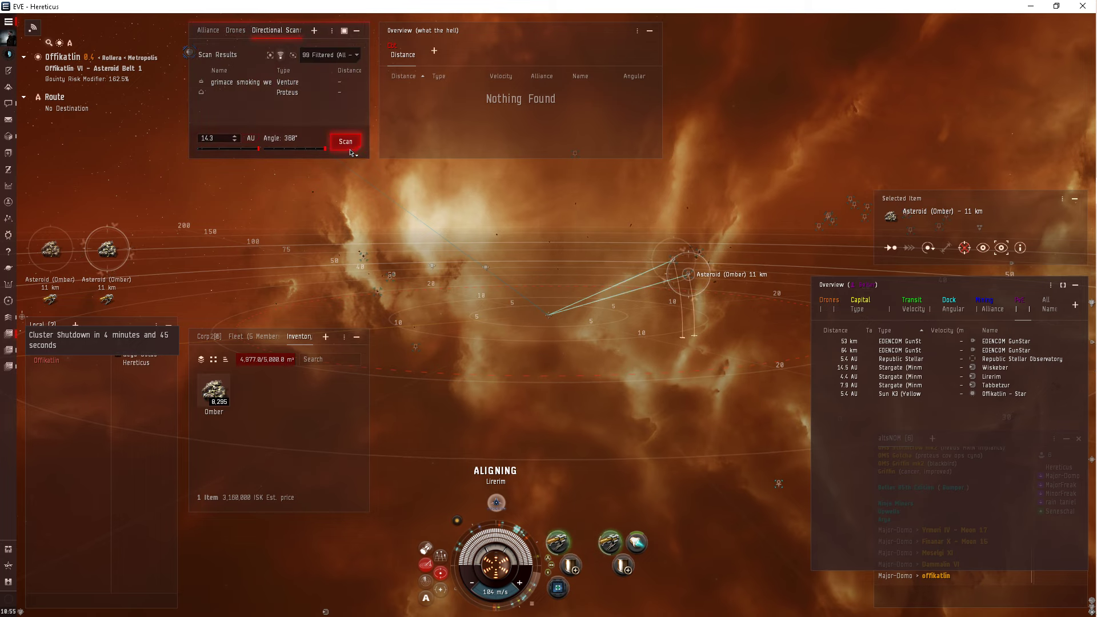
pyautogui.click(348, 147)
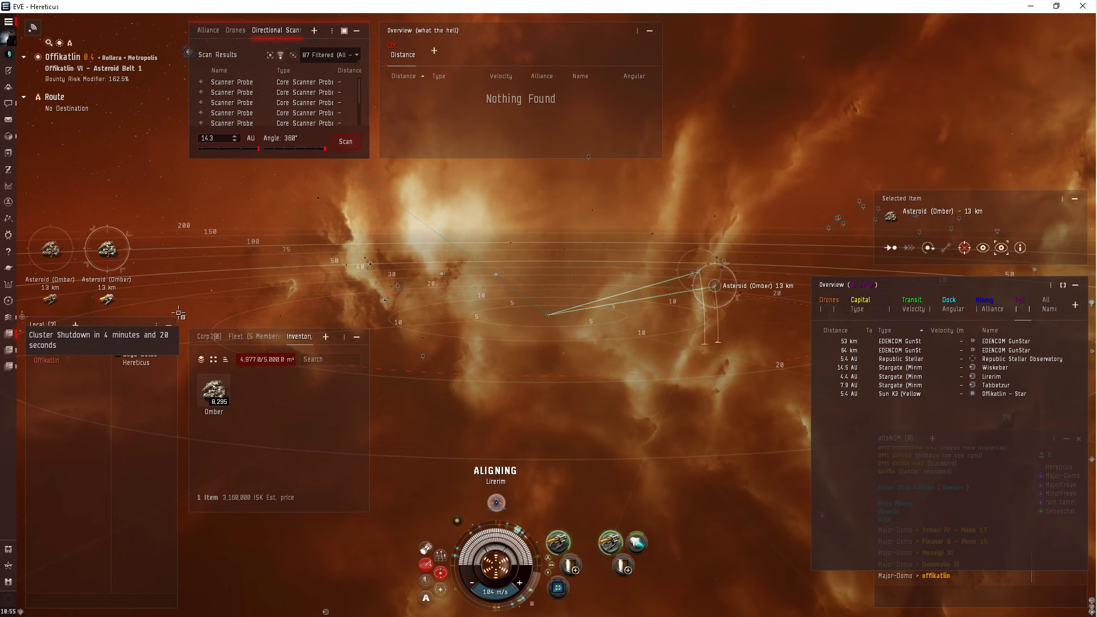
# List nearby asteroids and target the 12 km and sub-10 km Omber asteroids
pyautogui.click(990, 304)
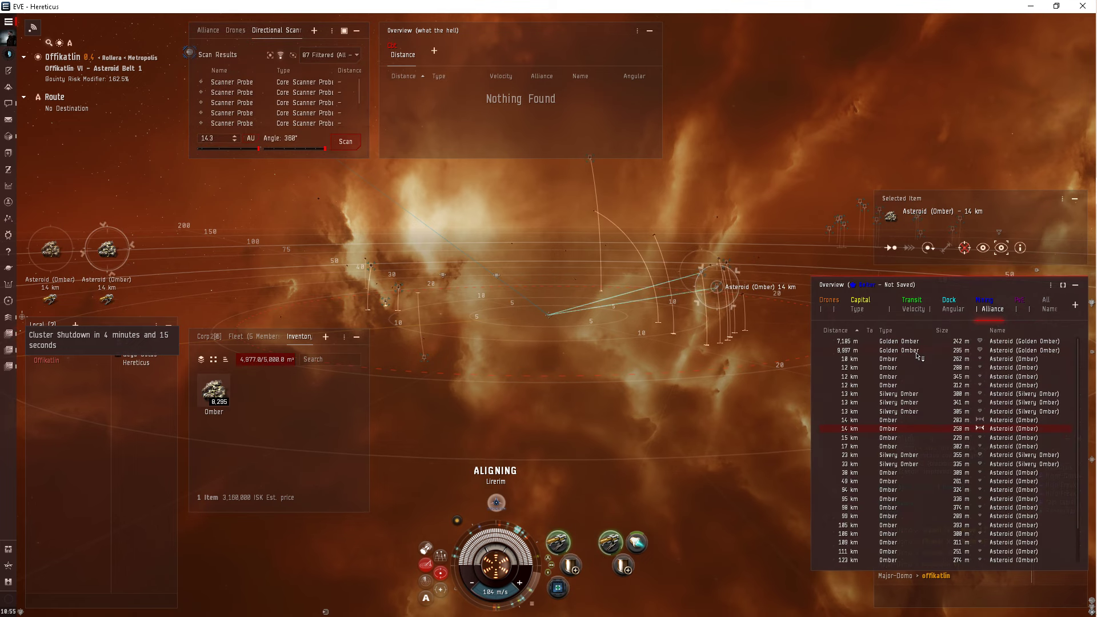
pyautogui.keyDown('ctrl'); pyautogui.click(912, 364); pyautogui.keyUp('ctrl')
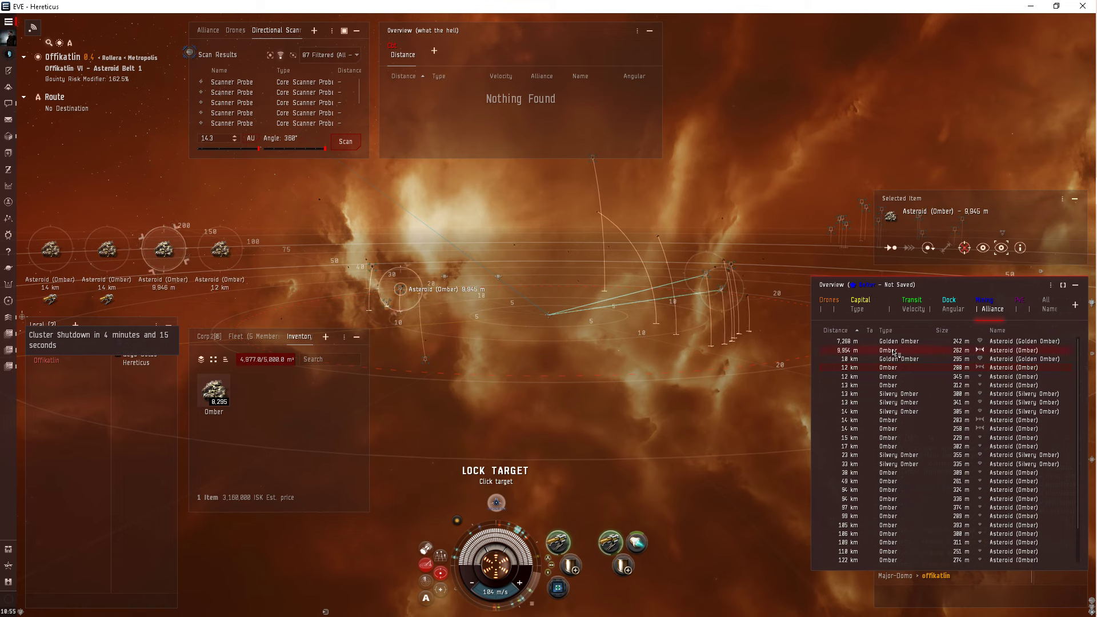
pyautogui.click(164, 249)
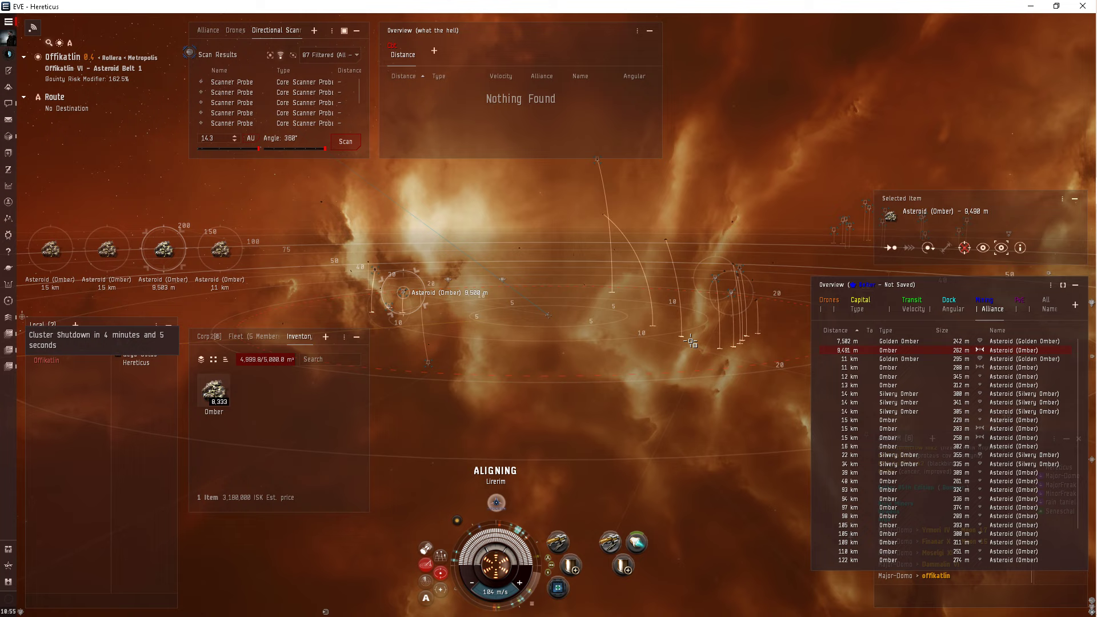
# Switch the overview to gates and stations and select the Lirerim stargate
pyautogui.moveTo(664, 334); pyautogui.dragTo(656, 323)
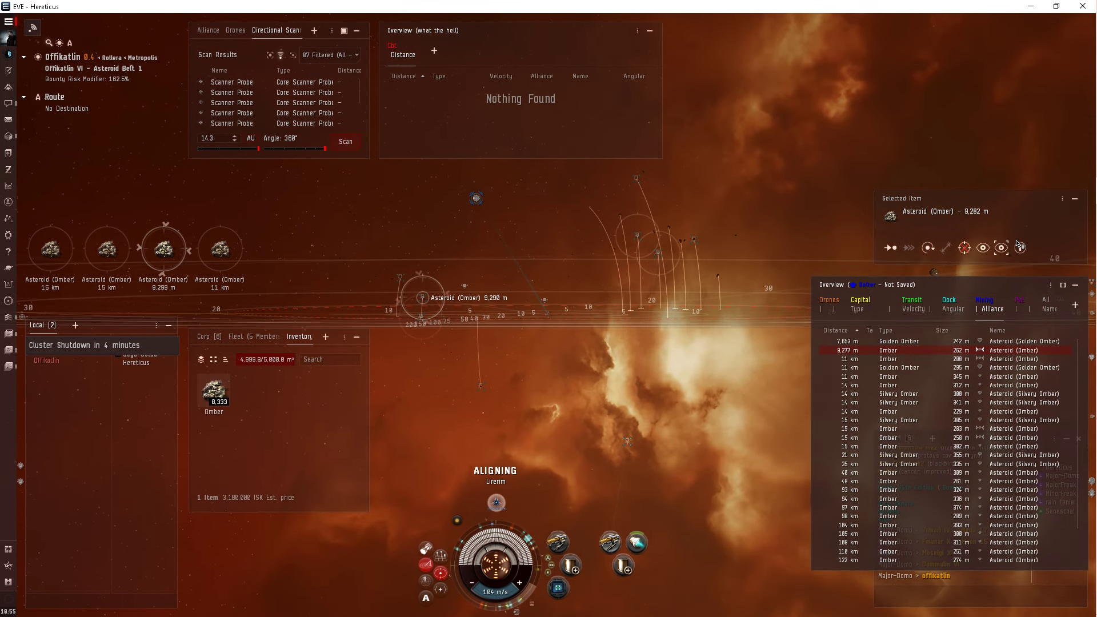
pyautogui.click(1019, 300)
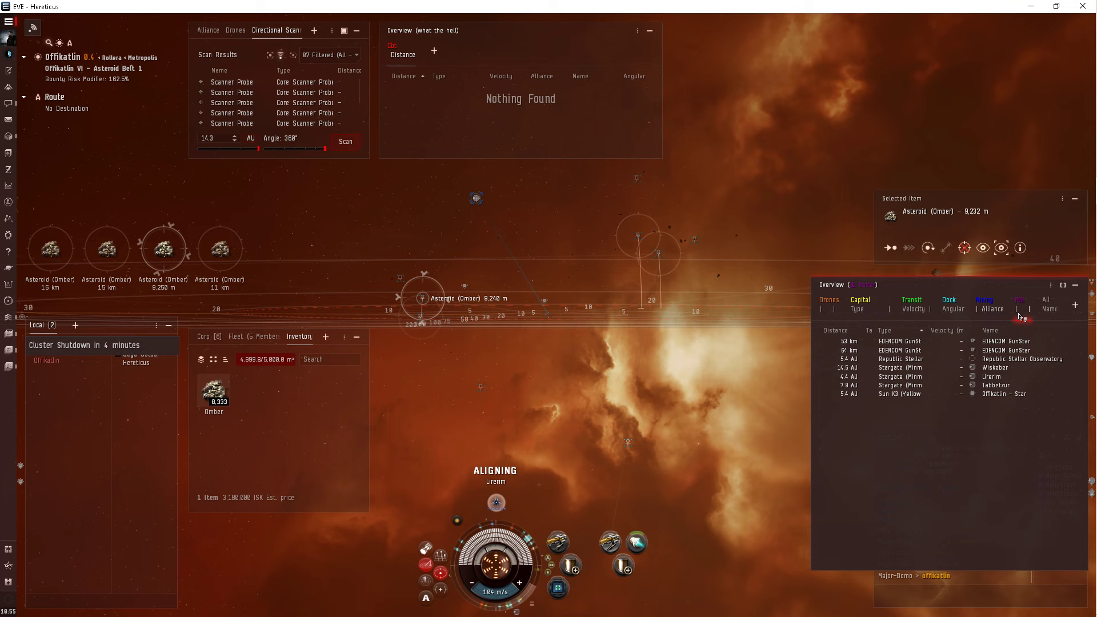
pyautogui.click(980, 379)
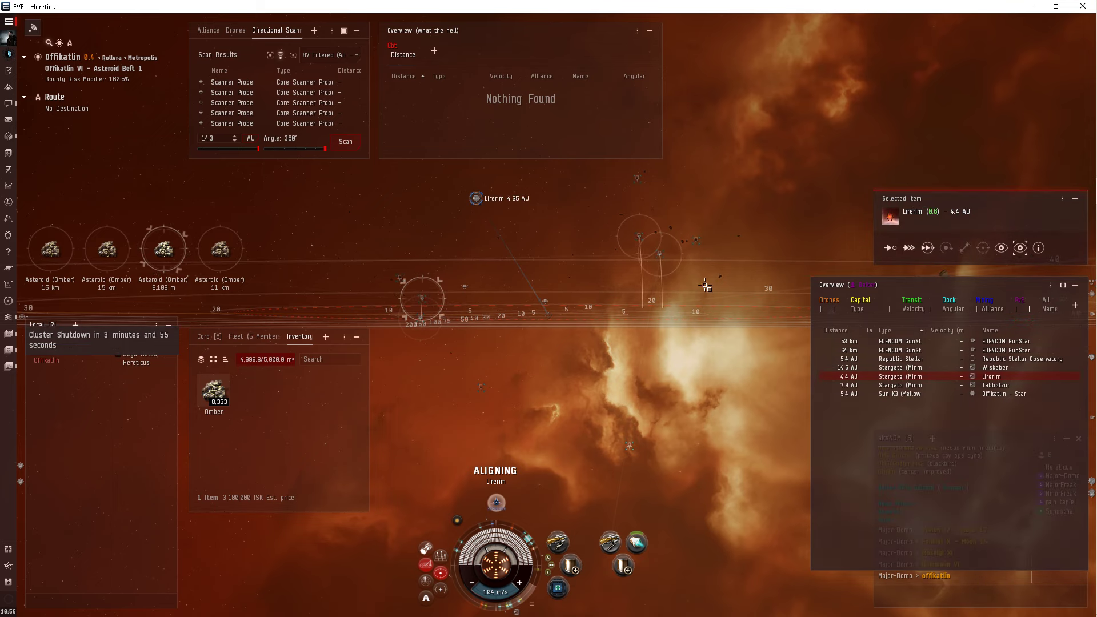
# Set the destination to the Yrmori IV station found through asset search
pyautogui.click(9, 153)
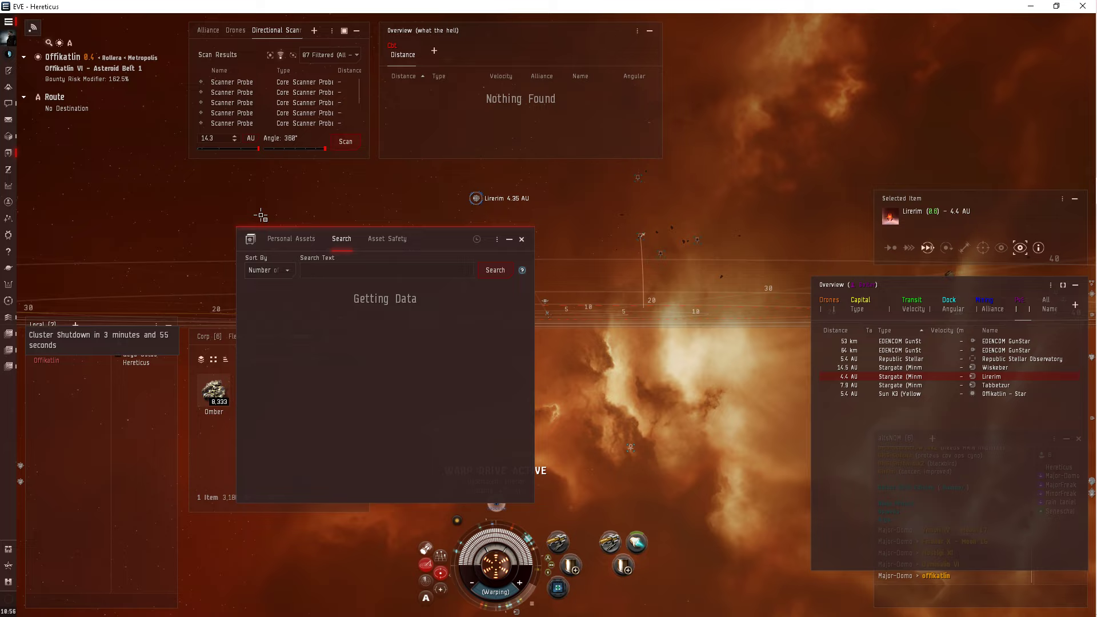
pyautogui.rightClick(307, 302)
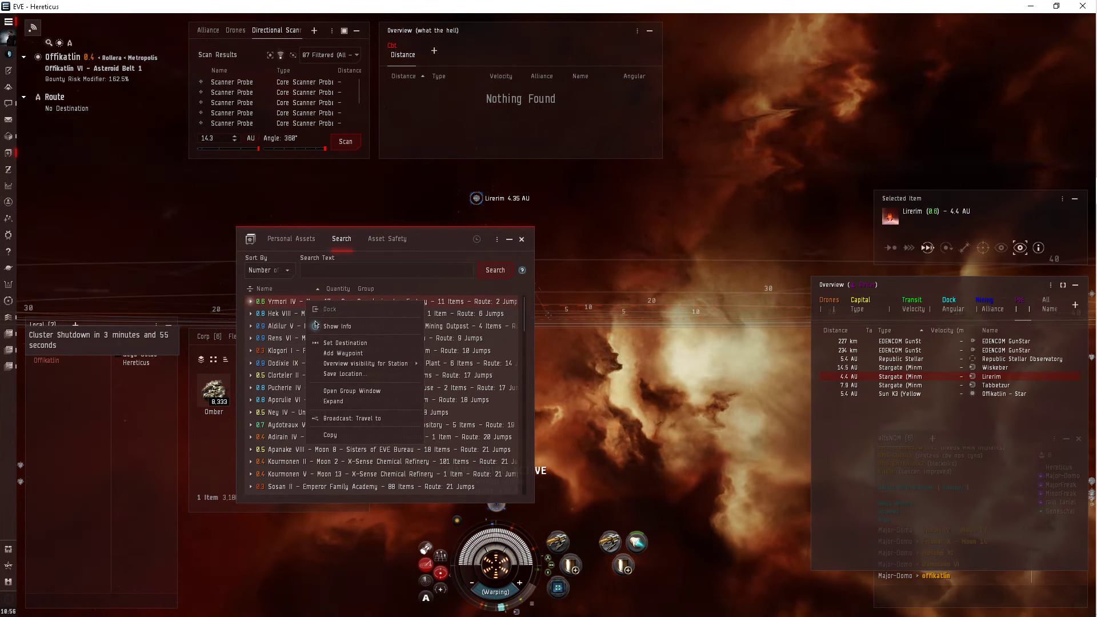
pyautogui.click(335, 344)
pyautogui.click(521, 238)
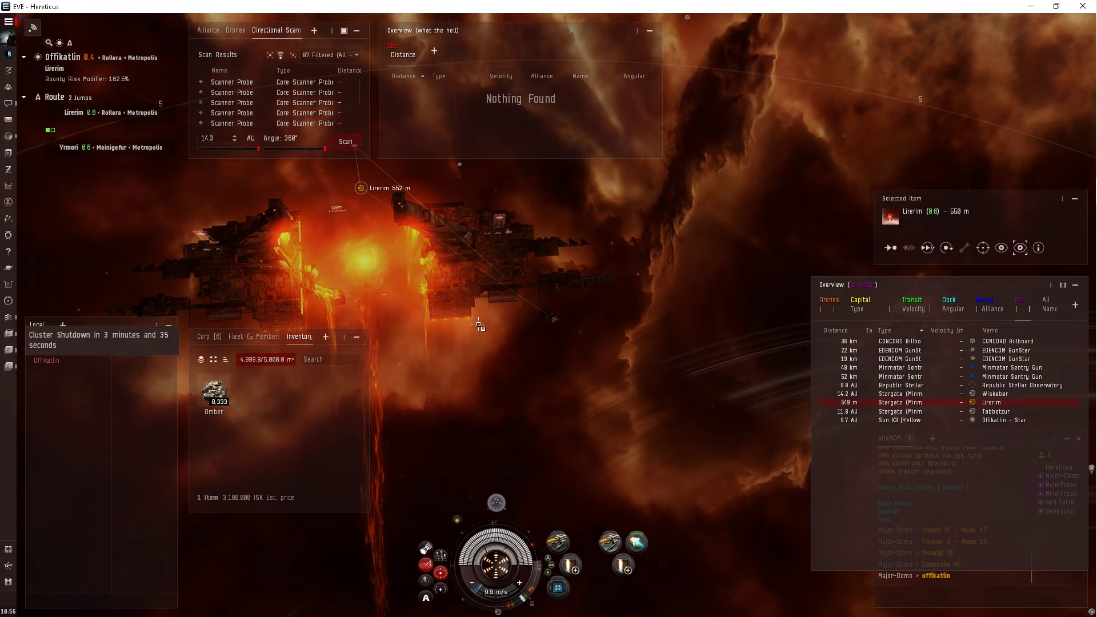
# Jump through the Lirerim gate and warp to the Yrmori stargate
pyautogui.press('d')
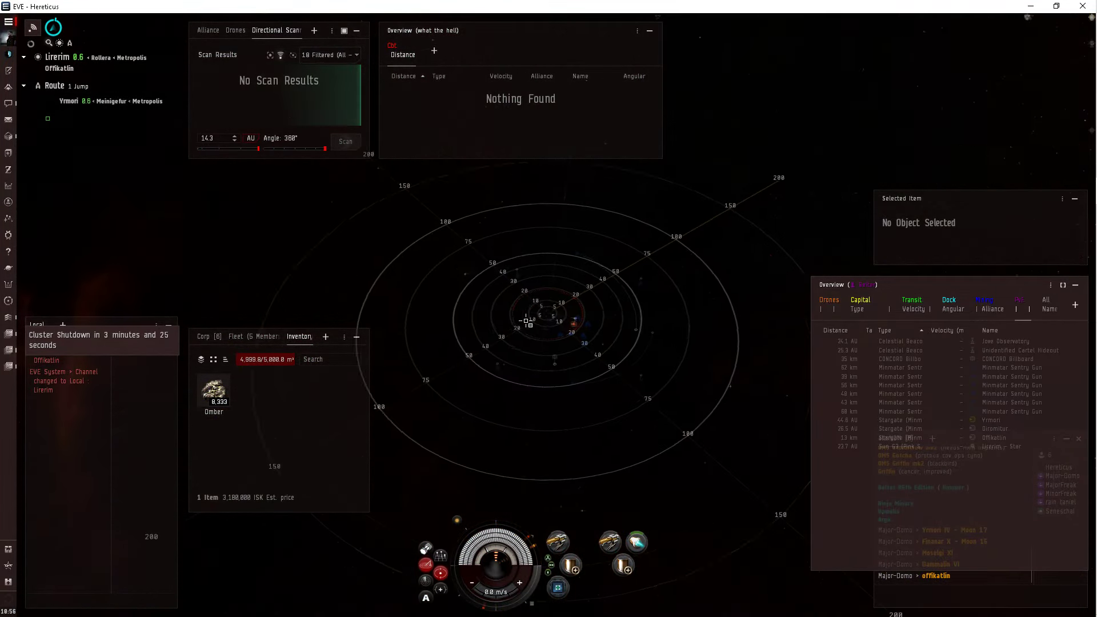
pyautogui.click(927, 248)
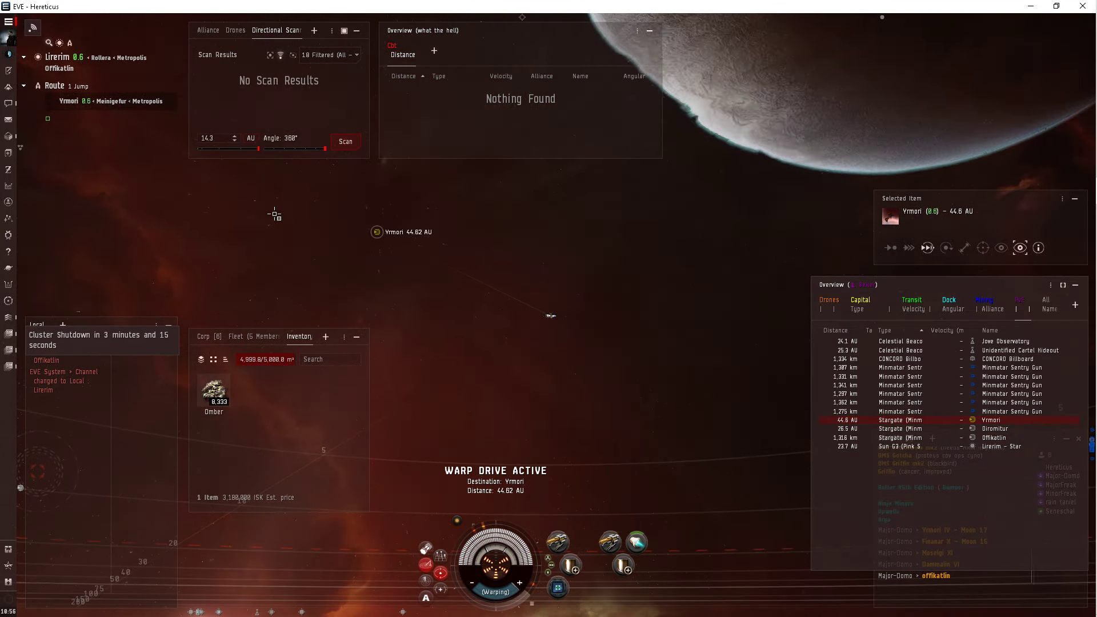
# Set the Ninja Miners bookmark folder offline in Locations and collapse the folder groups
pyautogui.click(9, 24)
pyautogui.moveTo(60, 126)
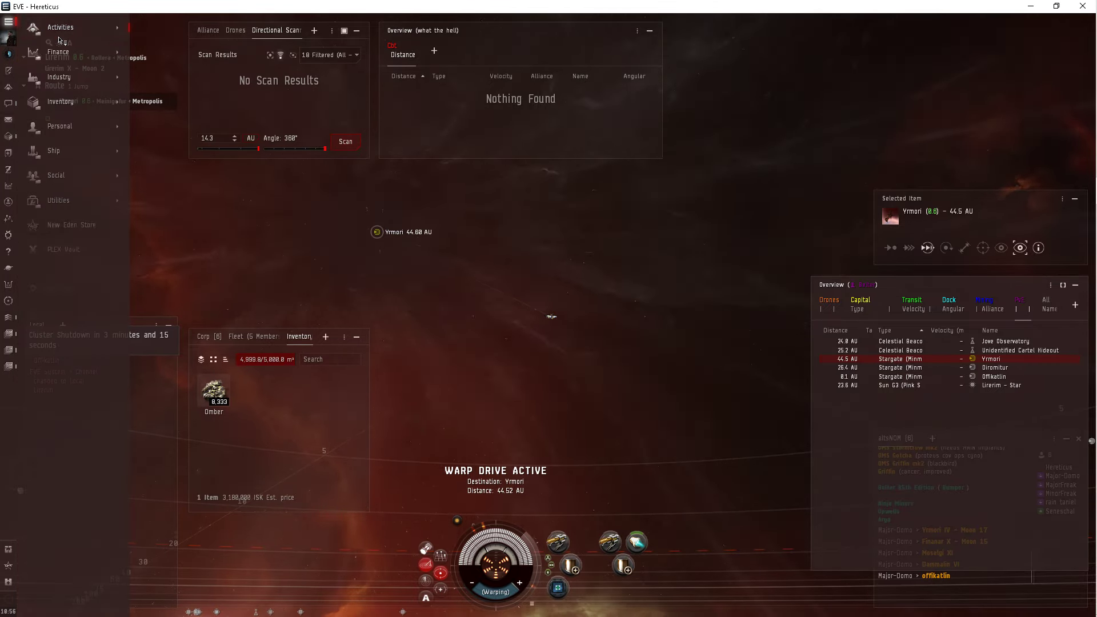
pyautogui.click(170, 154)
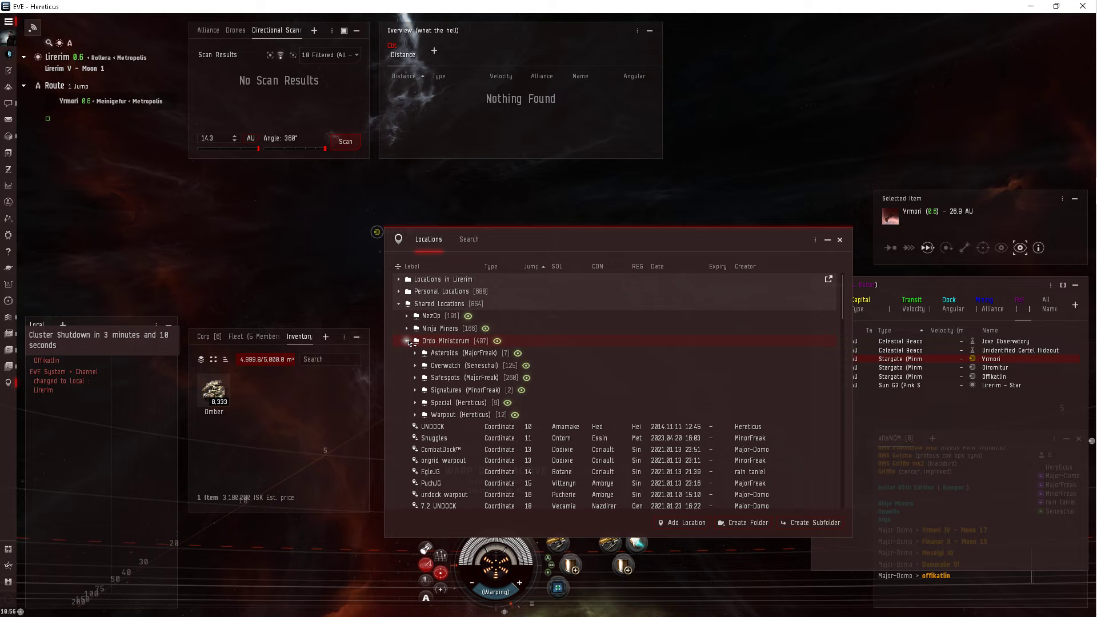
pyautogui.click(426, 342)
pyautogui.rightClick(433, 331)
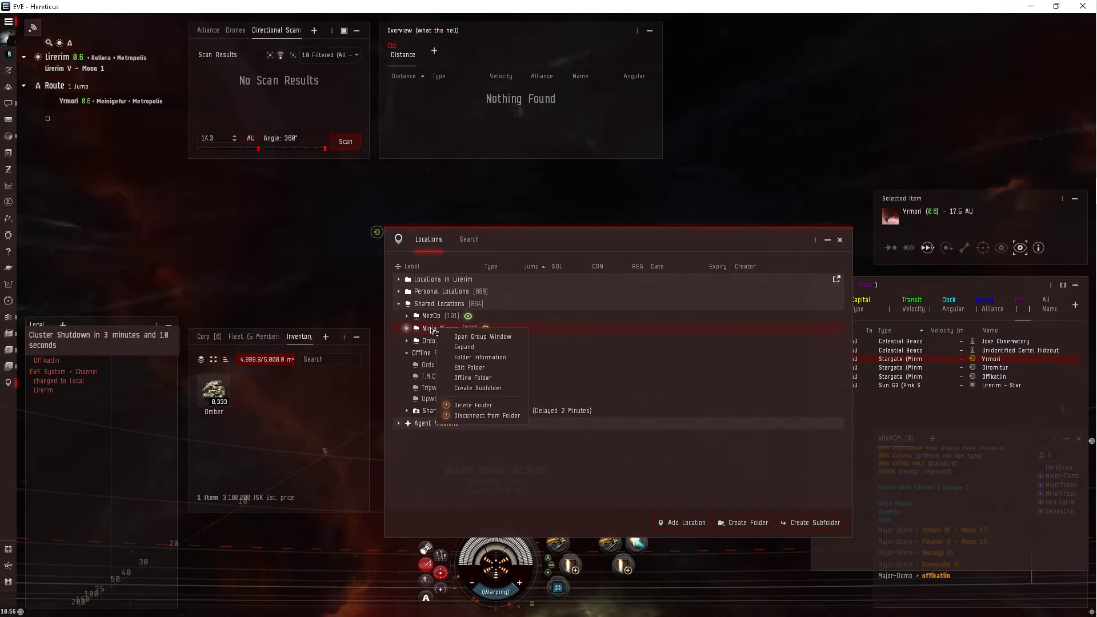
pyautogui.click(474, 378)
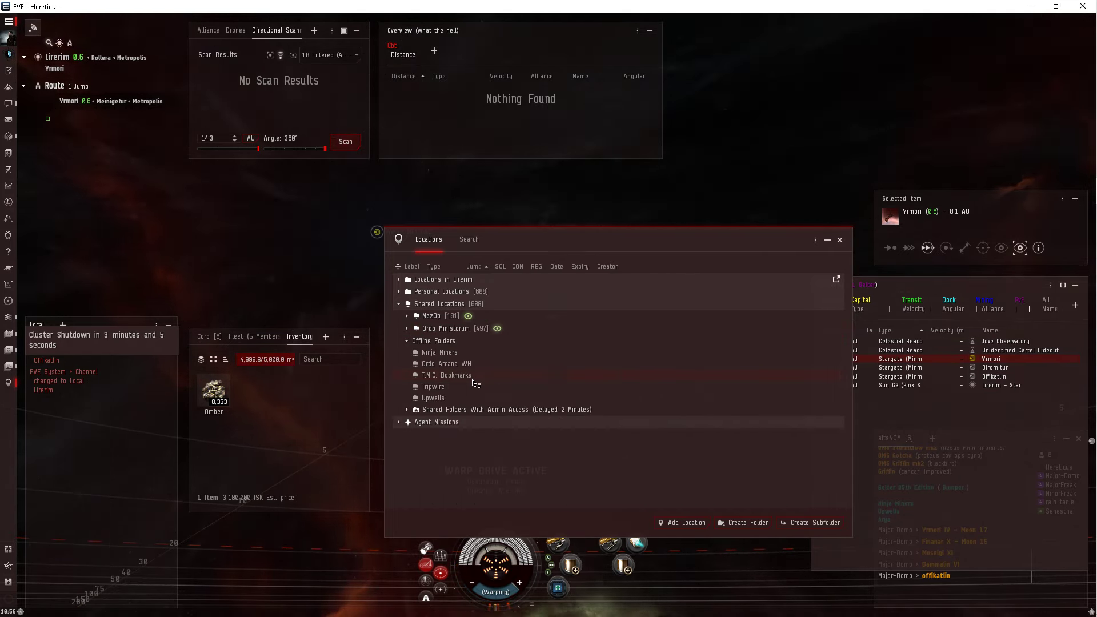
pyautogui.click(437, 413)
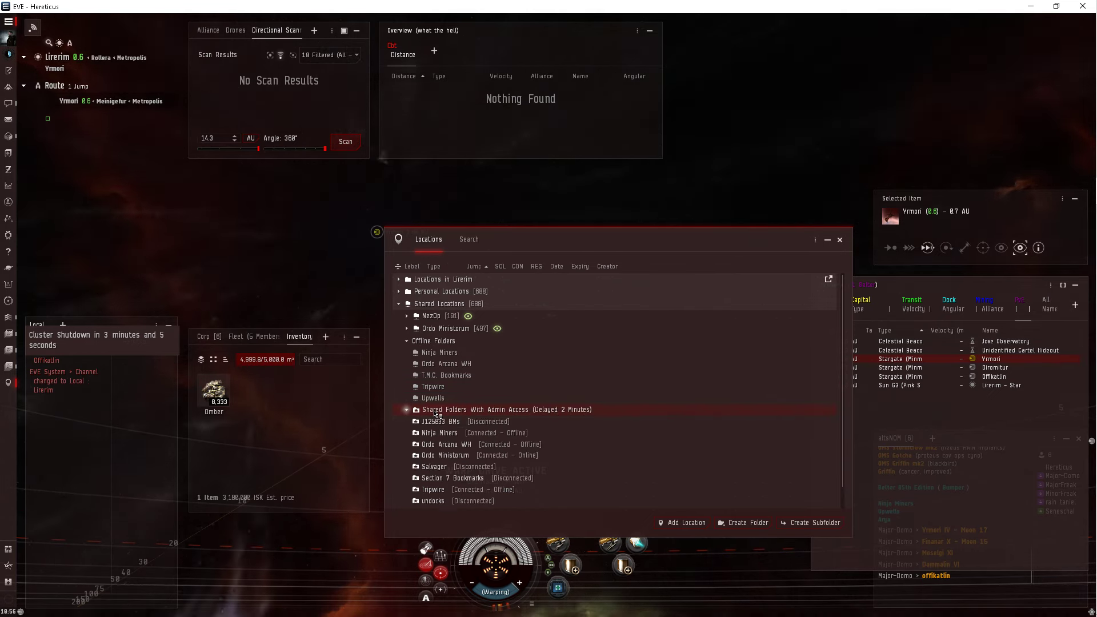
pyautogui.scroll(-1, 454, 450)
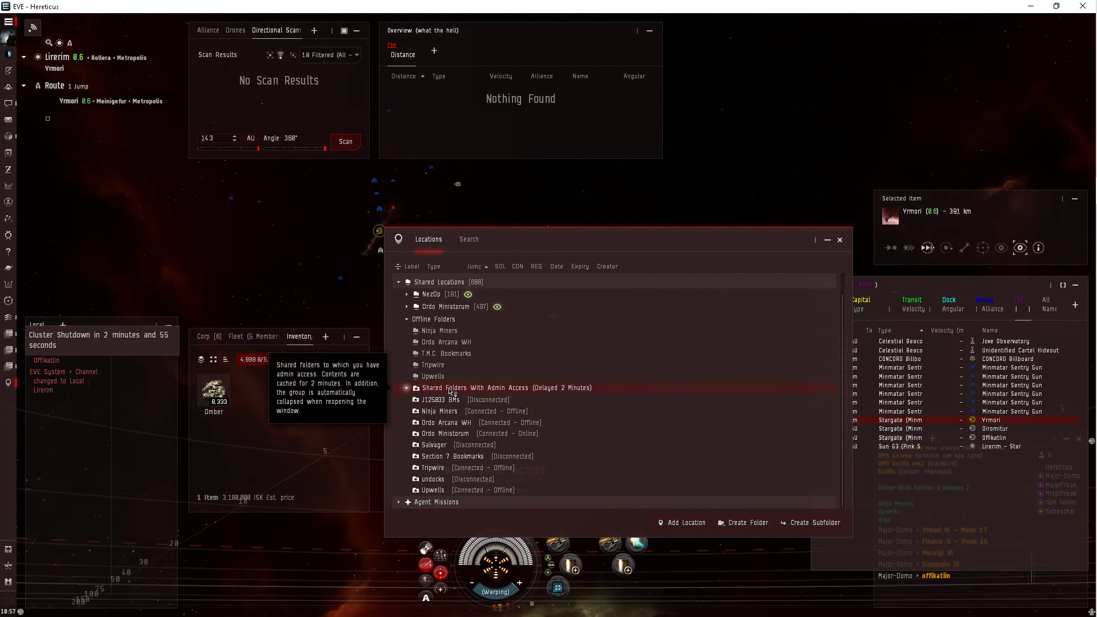
pyautogui.click(451, 388)
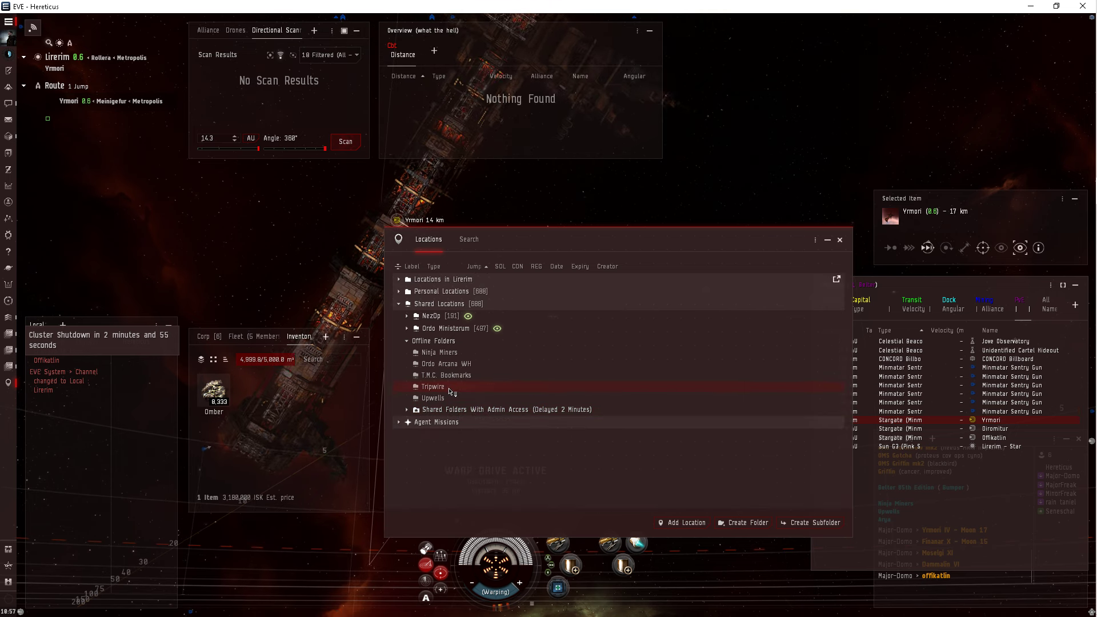
pyautogui.click(442, 346)
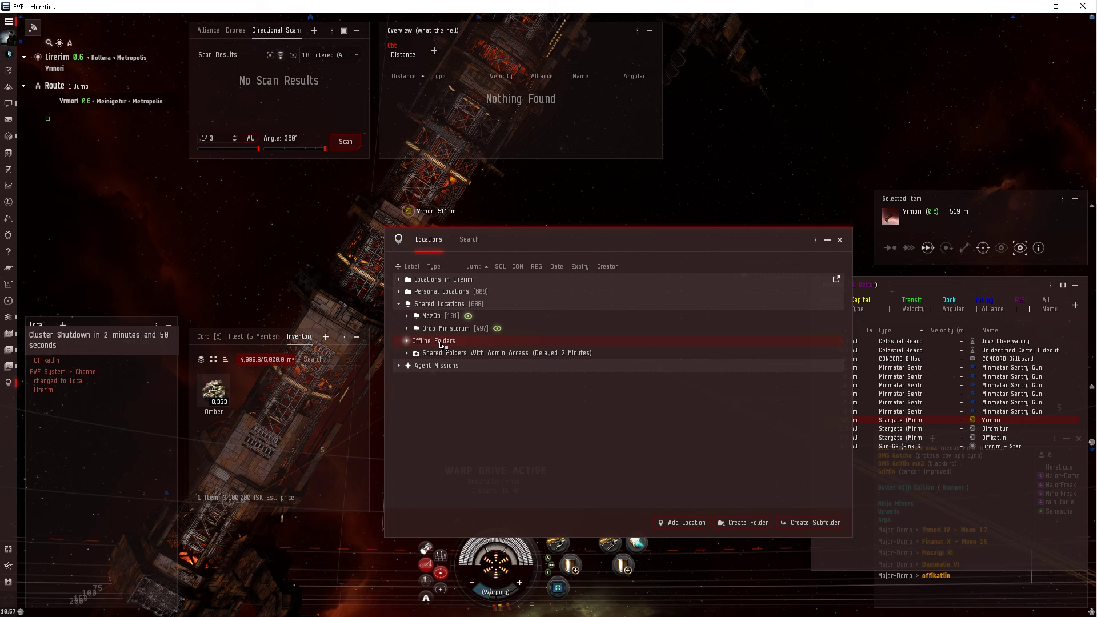
pyautogui.click(841, 241)
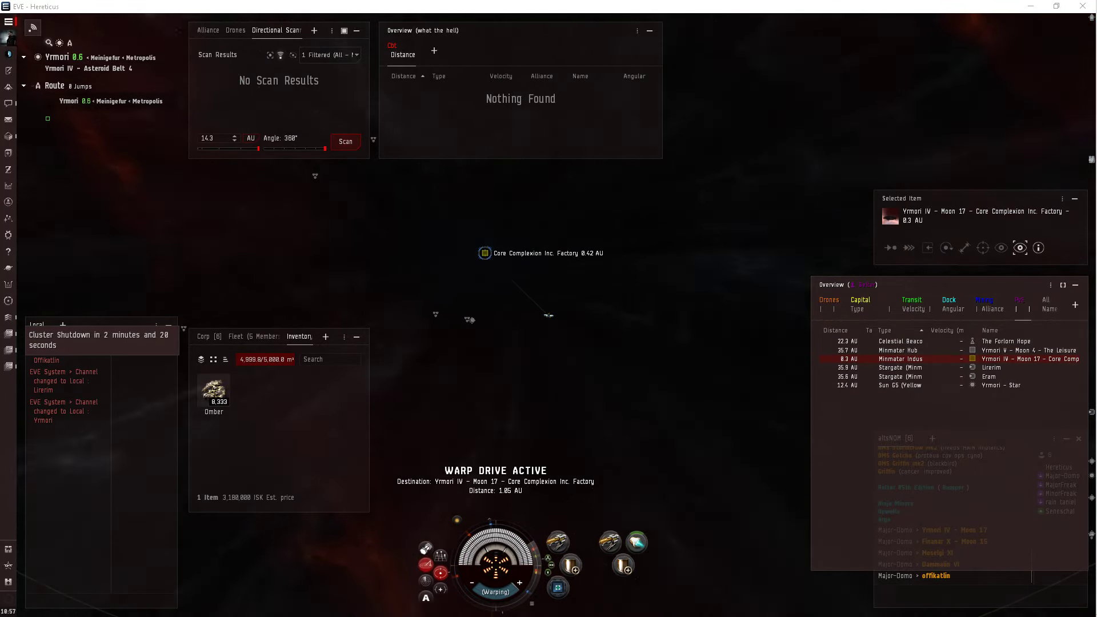
pyautogui.moveTo(880, 58)
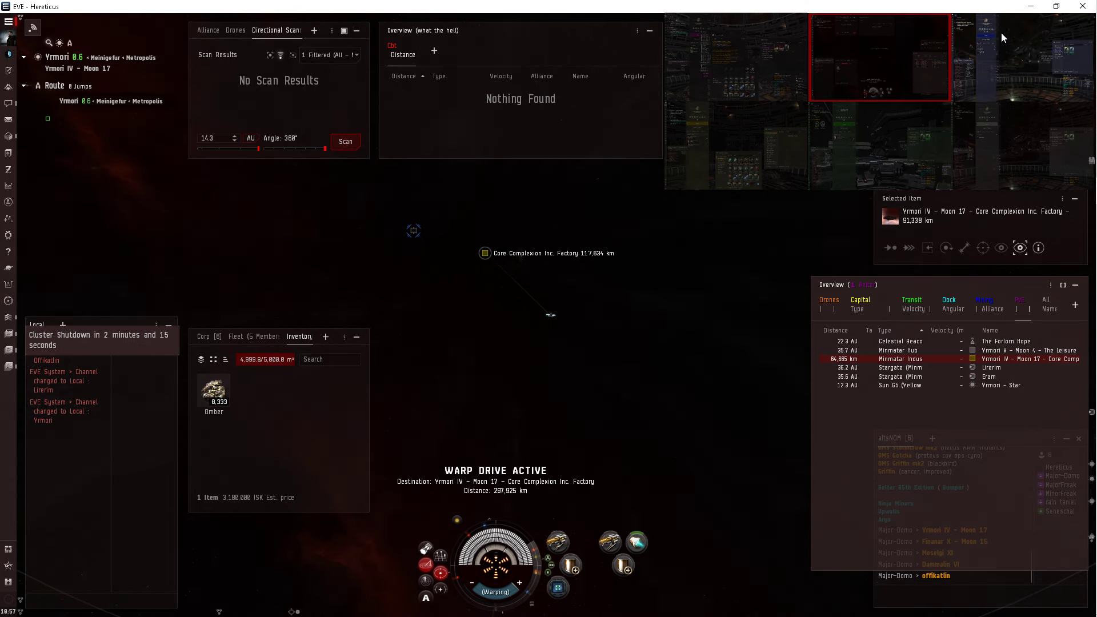
# Undock the Moselgi alt after checking the Dammalin client
pyautogui.click(889, 62)
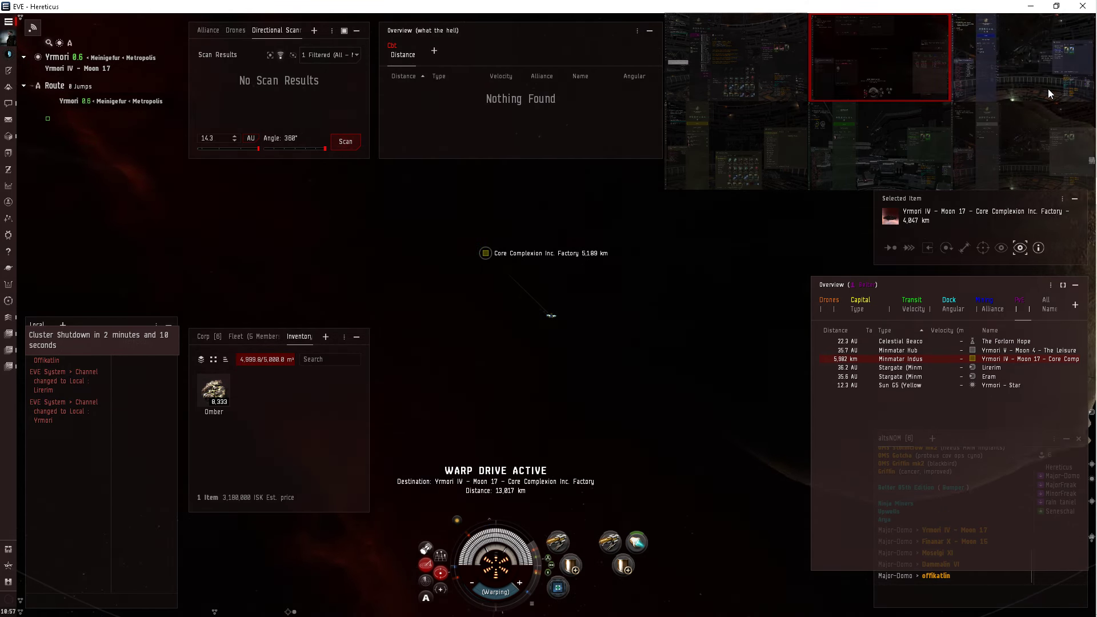
pyautogui.click(1035, 57)
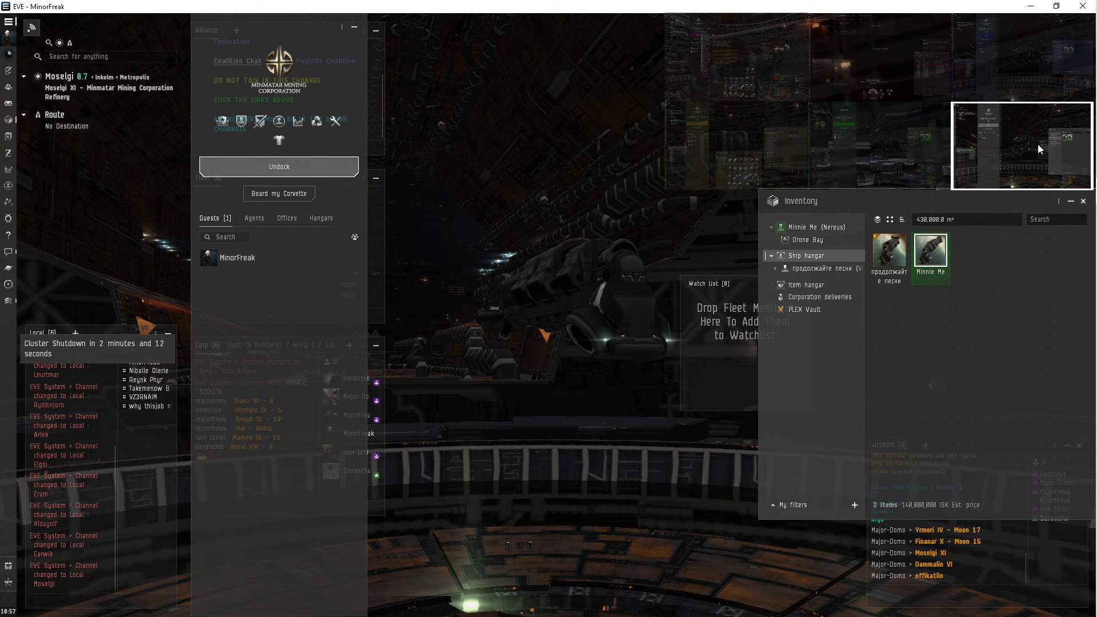
pyautogui.click(903, 154)
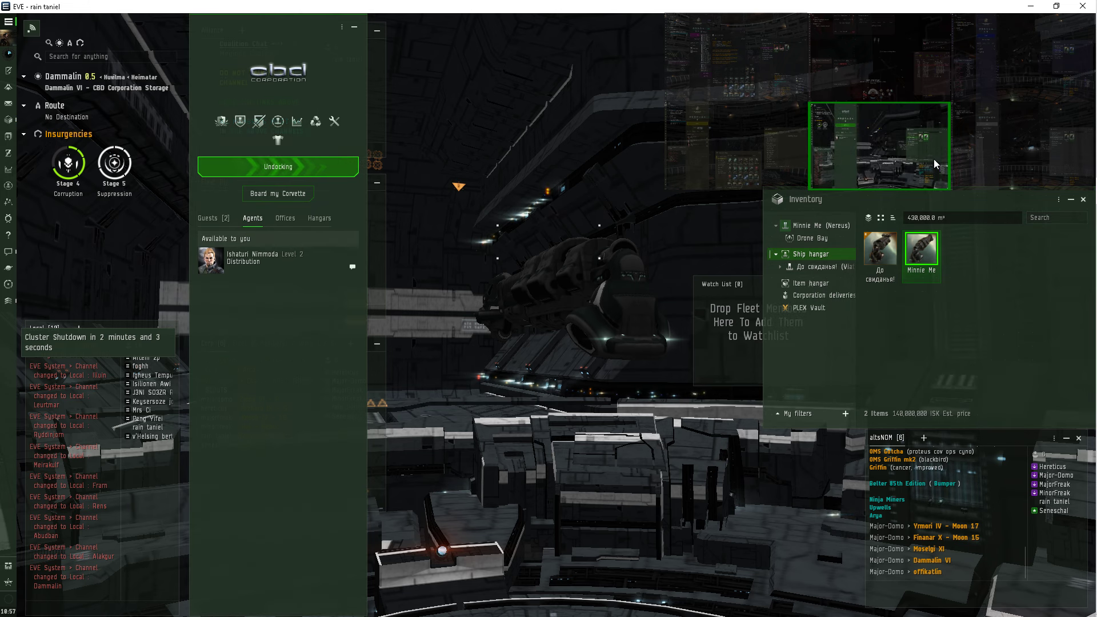
pyautogui.click(1020, 150)
pyautogui.click(290, 169)
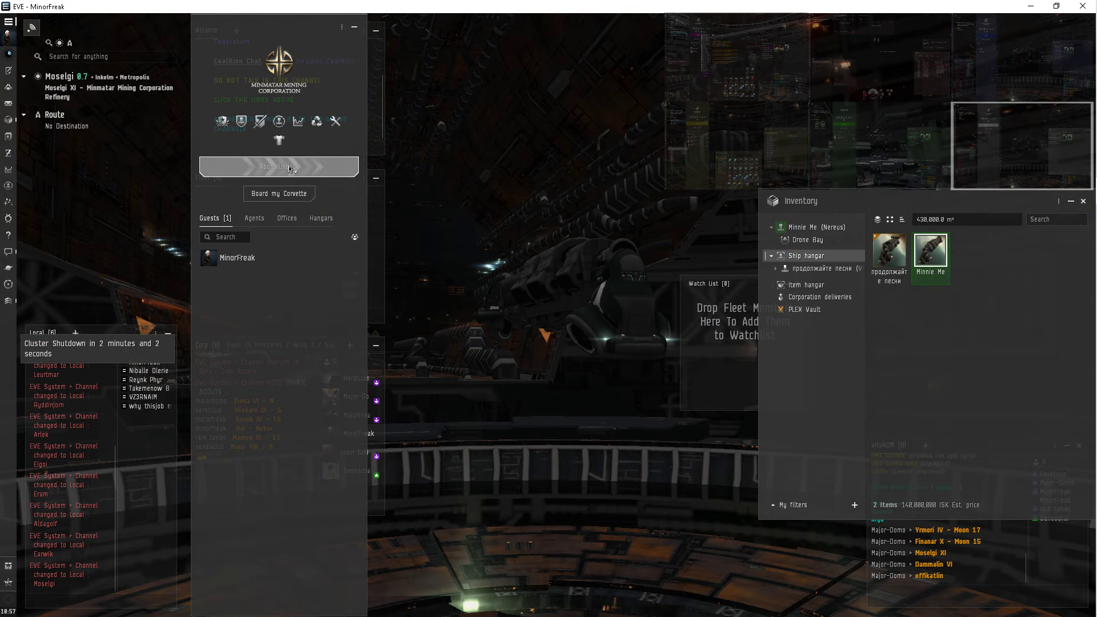
# Cycle through the Finanar, Aldilur, Dammalin and Moselgi alts, then return to Hereticus
pyautogui.click(1012, 74)
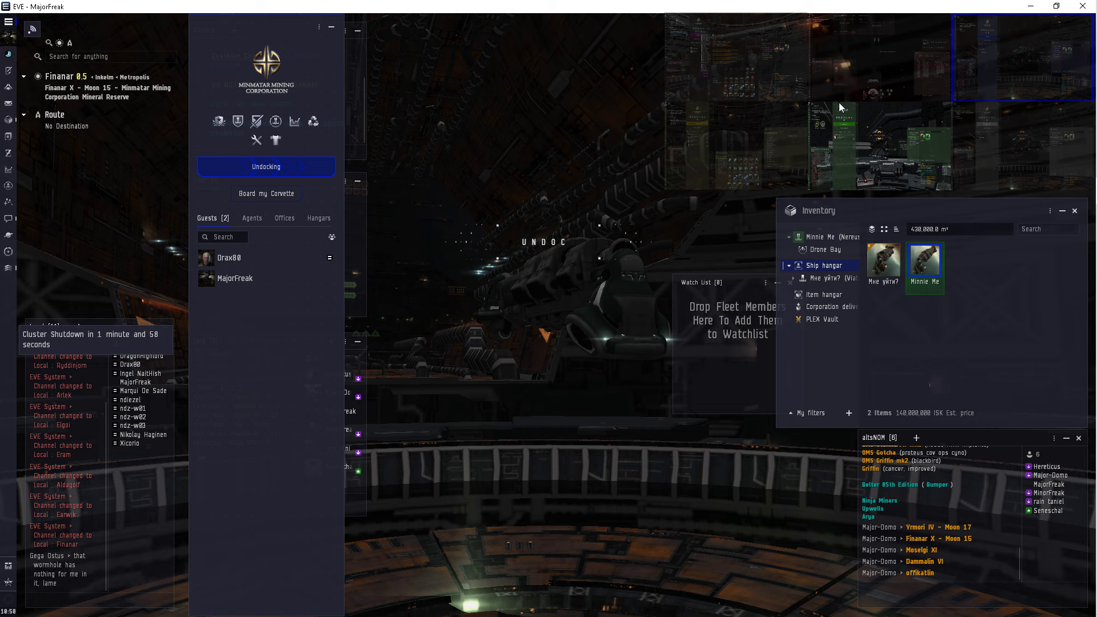
pyautogui.click(767, 72)
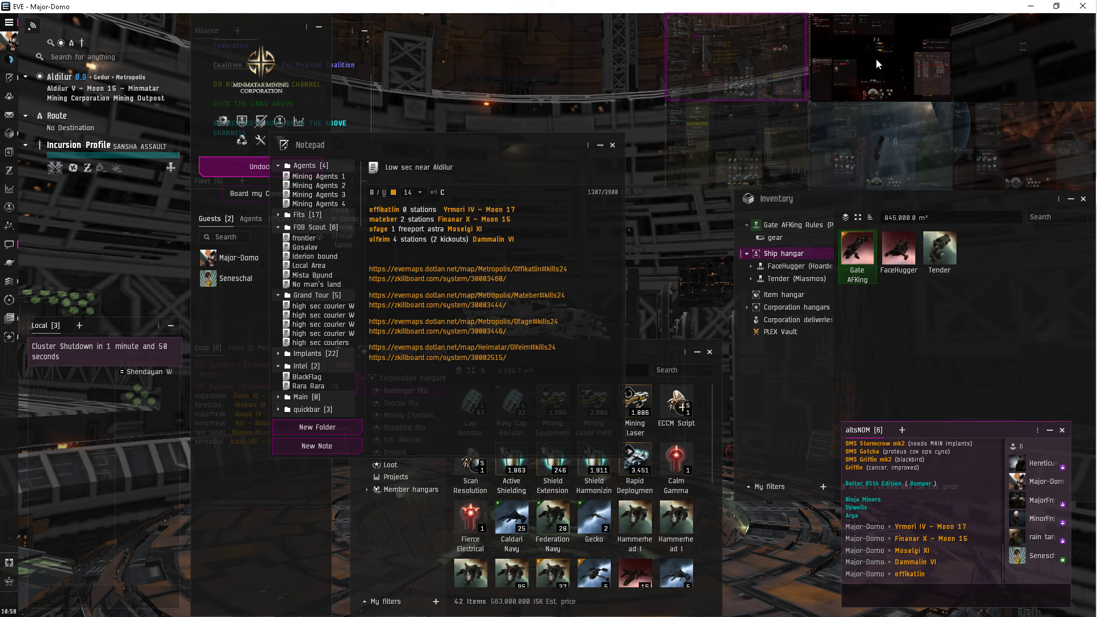
pyautogui.click(882, 140)
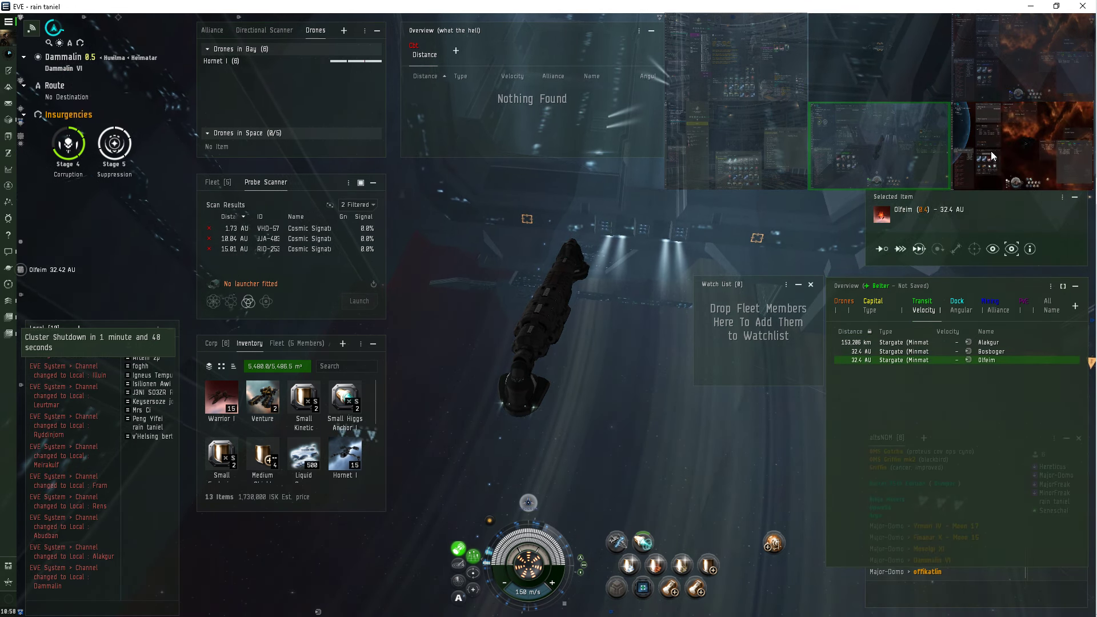
pyautogui.click(1021, 147)
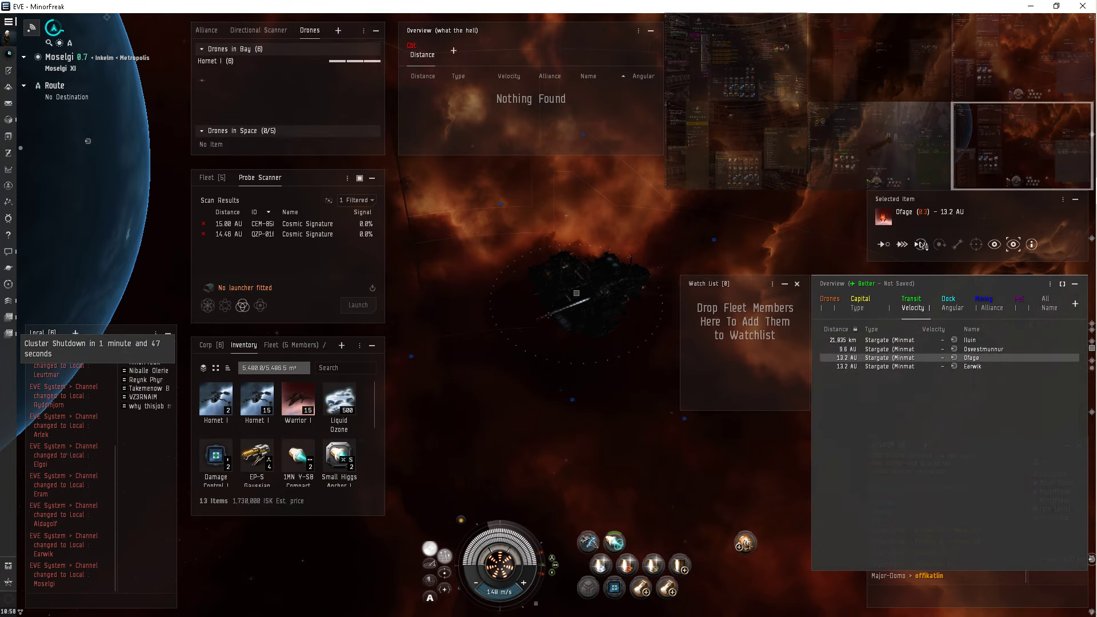
pyautogui.hotkey('alt', 'Tab')
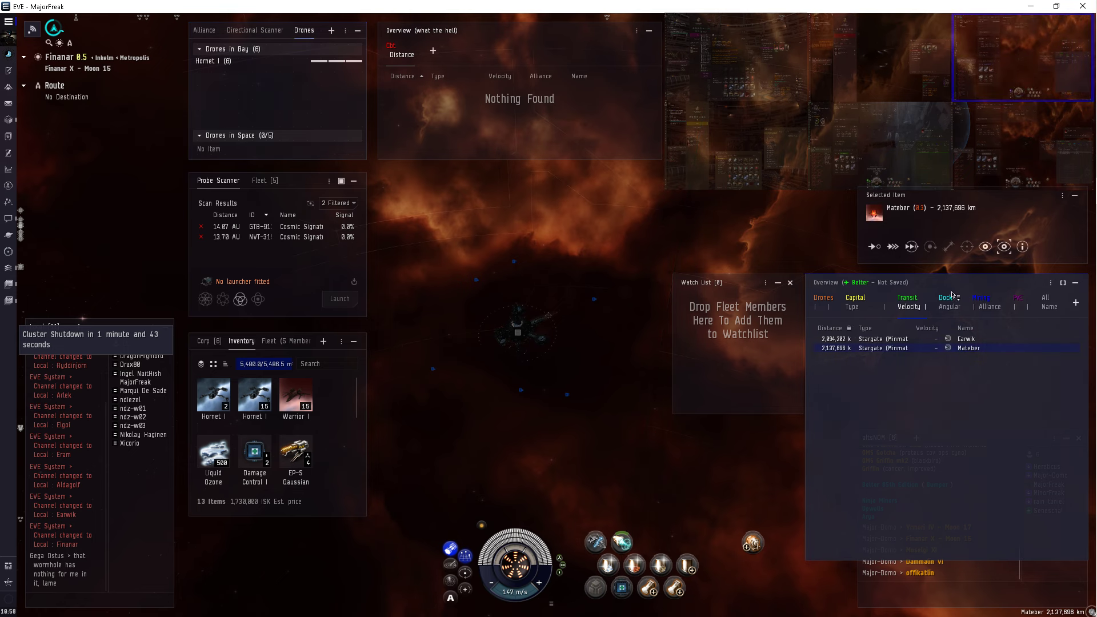
pyautogui.click(886, 68)
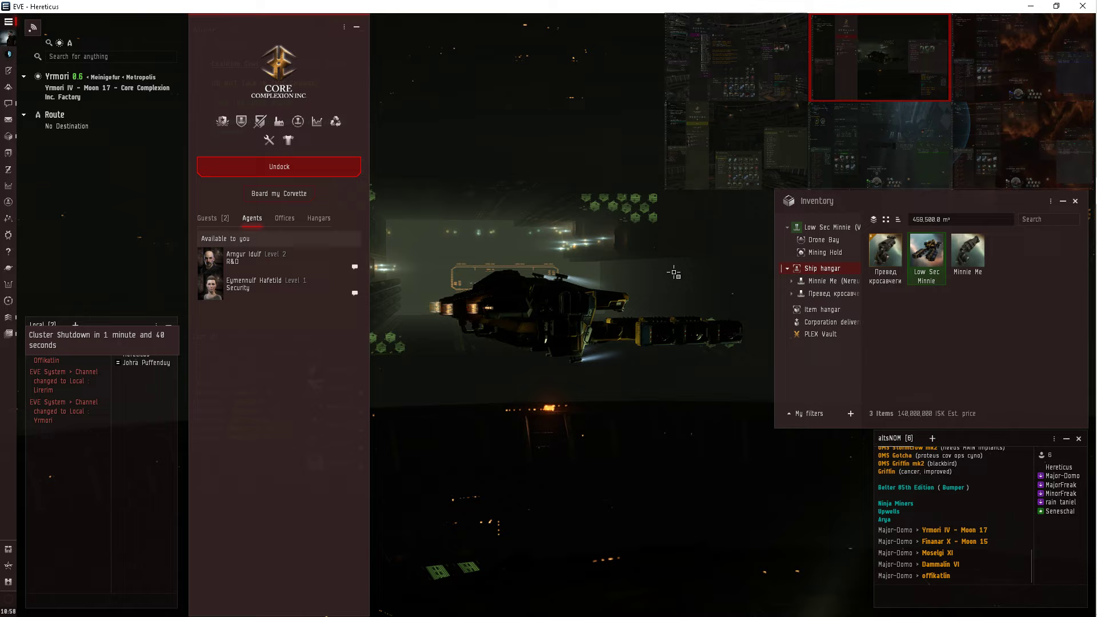
# Abandon the Omber transfer for lack of room and board a larger hangar ship
pyautogui.click(824, 253)
pyautogui.moveTo(887, 254); pyautogui.dragTo(830, 294)
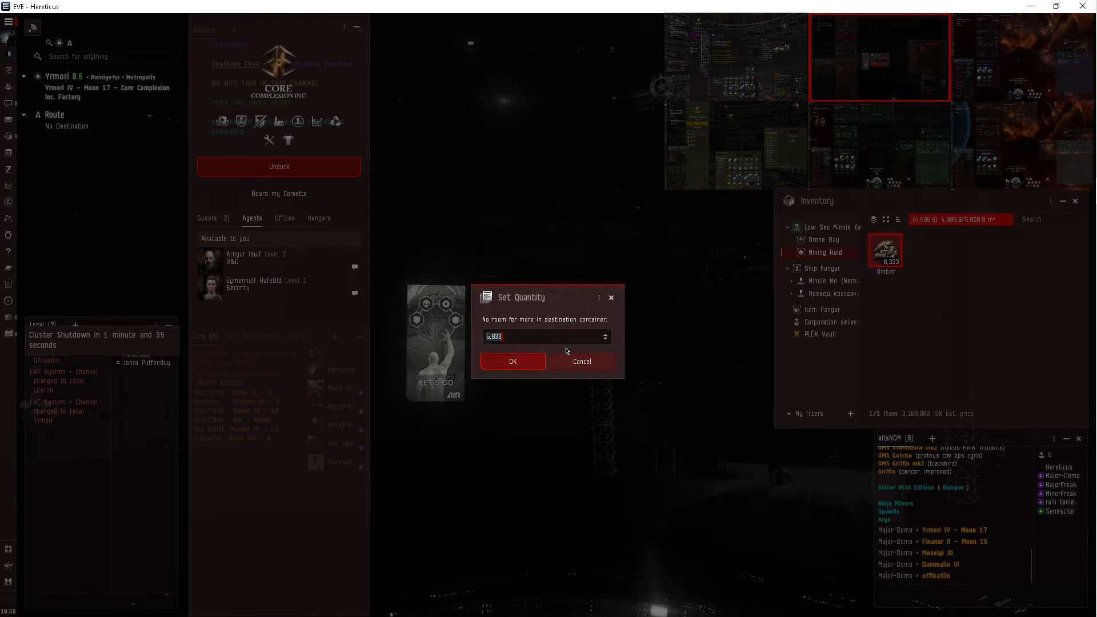
pyautogui.click(592, 359)
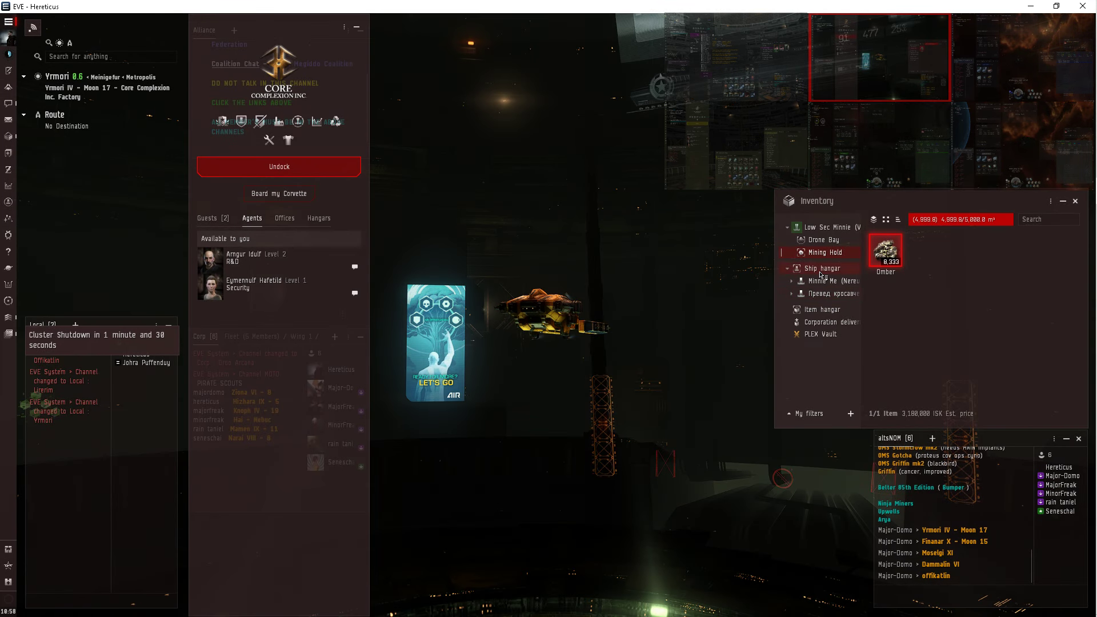
pyautogui.click(819, 271)
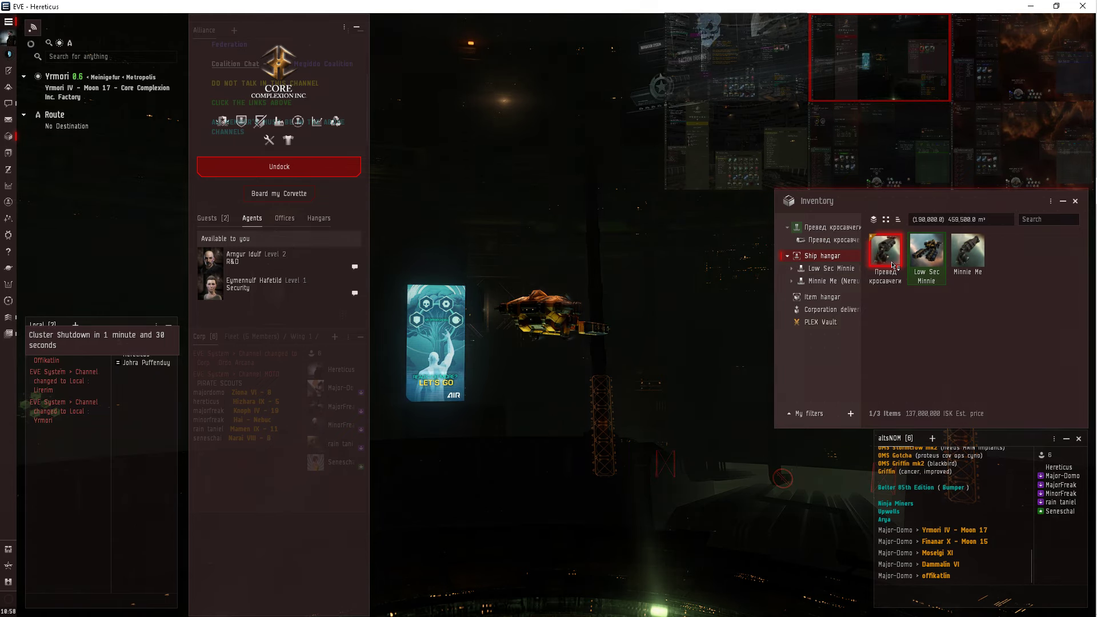
pyautogui.doubleClick(892, 266)
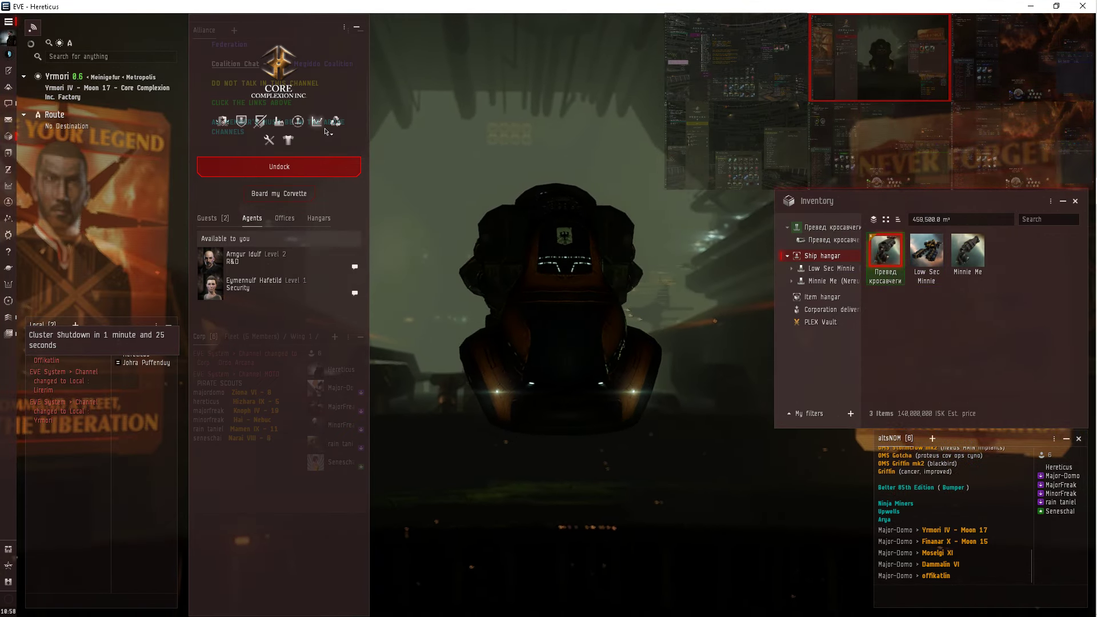
# Confirm the 8,333 Omber from the mining ship's ore hold is in station storage
pyautogui.click(833, 284)
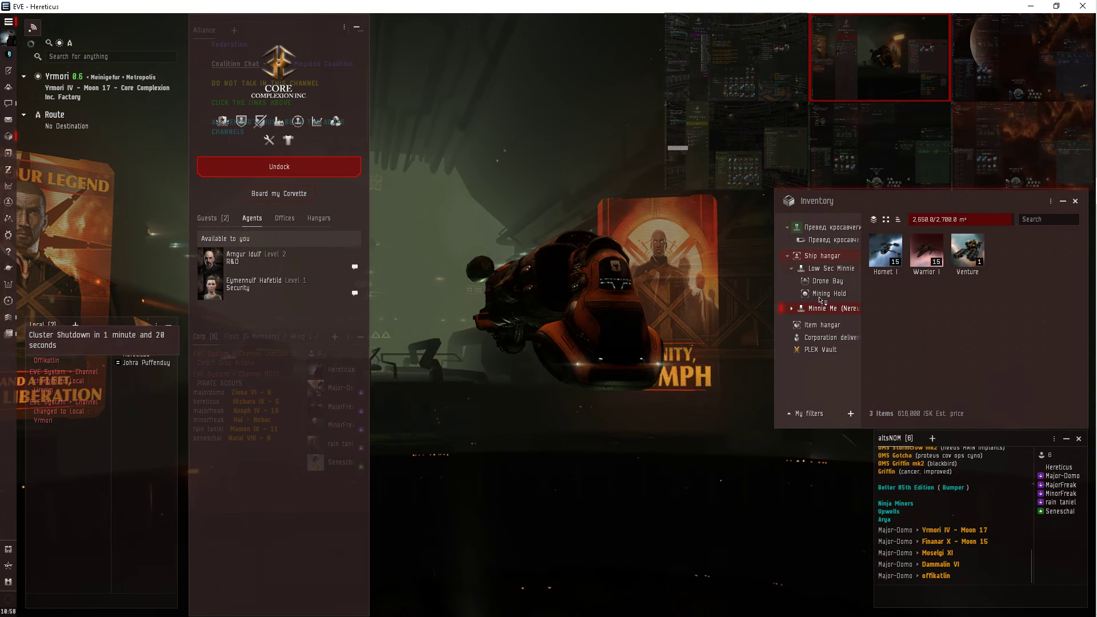
pyautogui.click(823, 293)
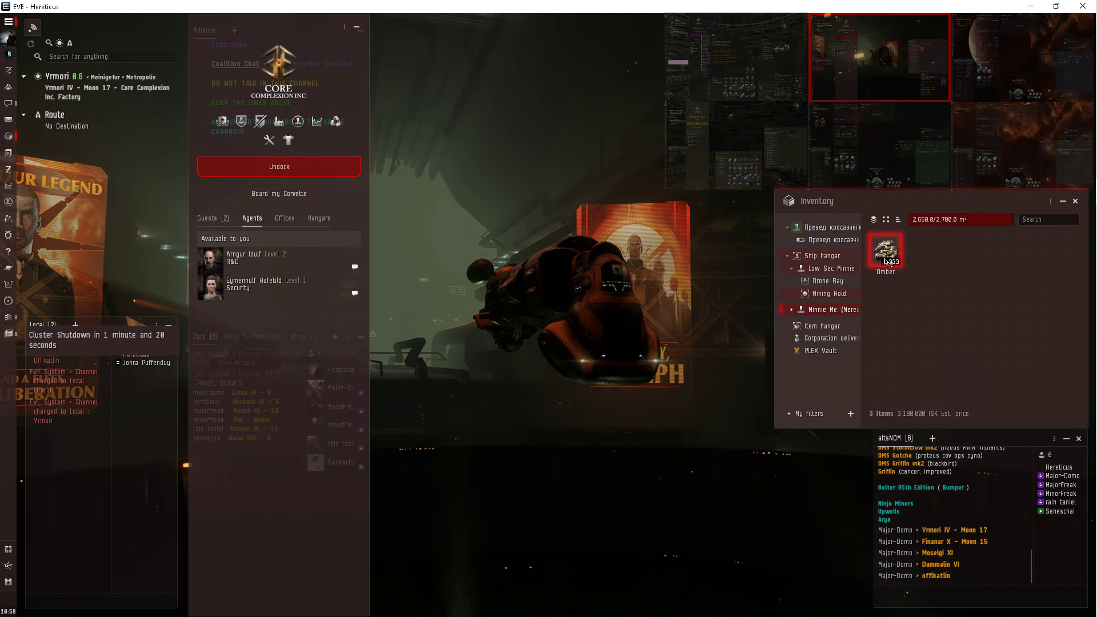
pyautogui.click(831, 228)
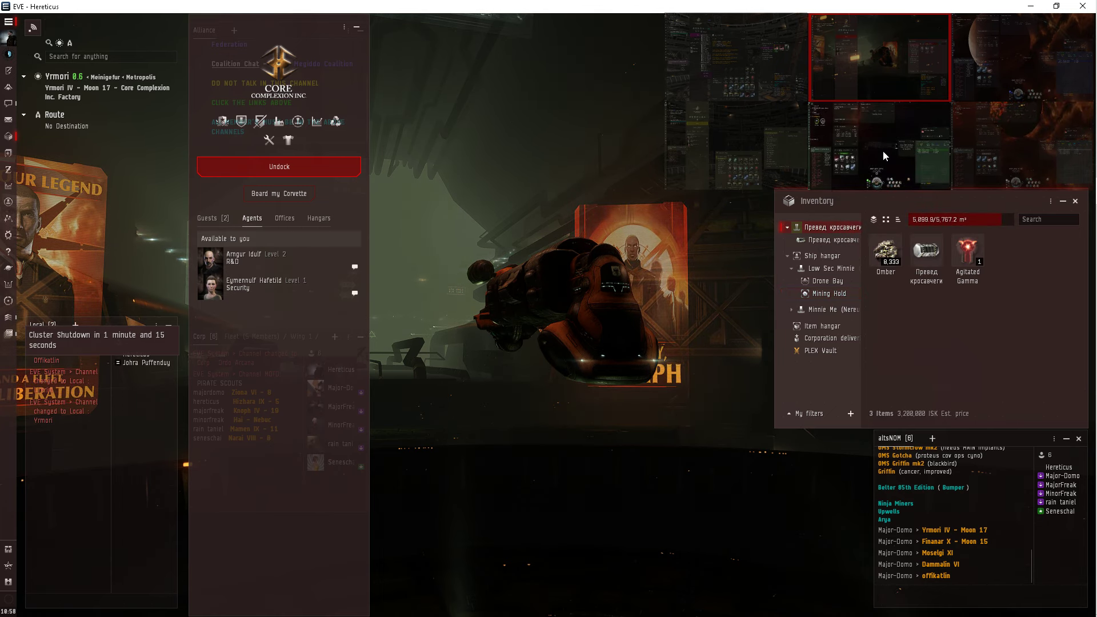
pyautogui.click(1013, 71)
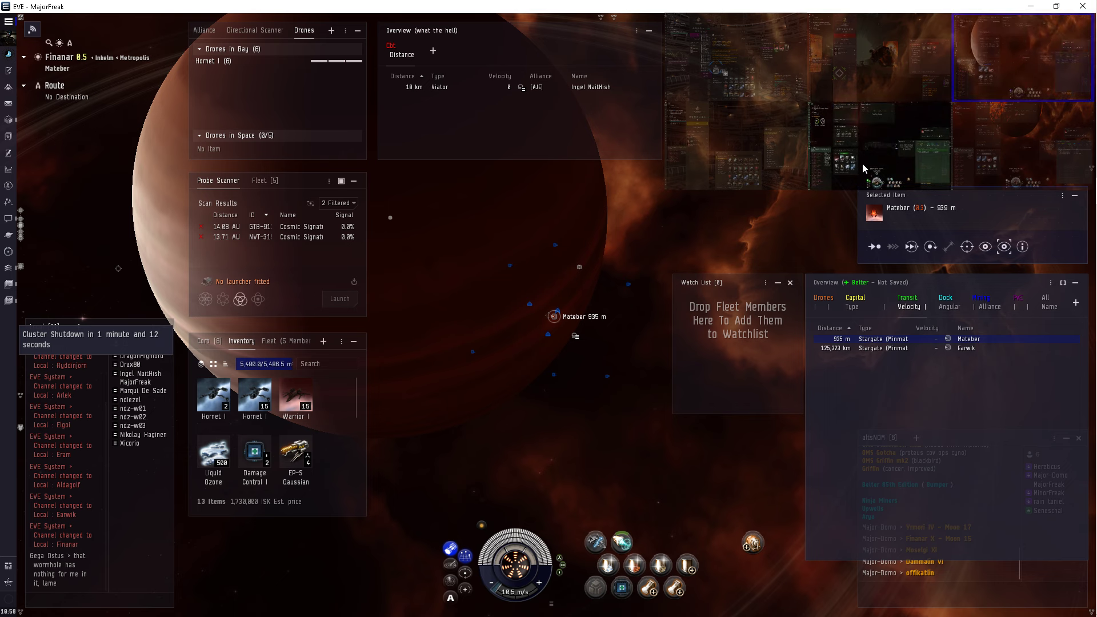
# Send the alt that just jumped to dock at the Mateber VIII – Moon 5 mining outpost
pyautogui.click(903, 149)
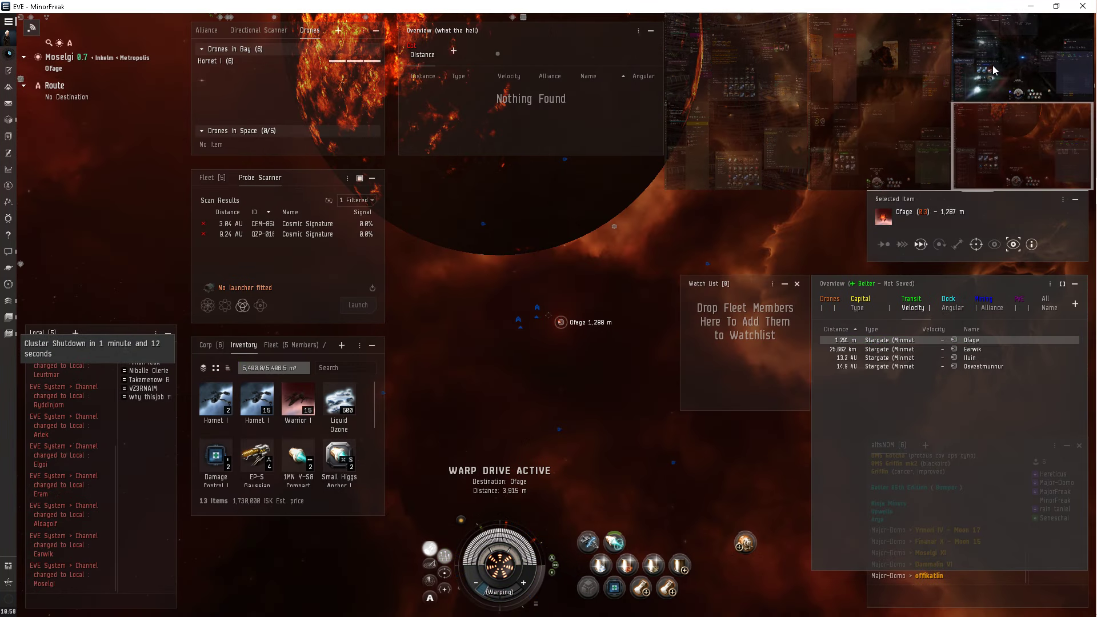
pyautogui.click(994, 61)
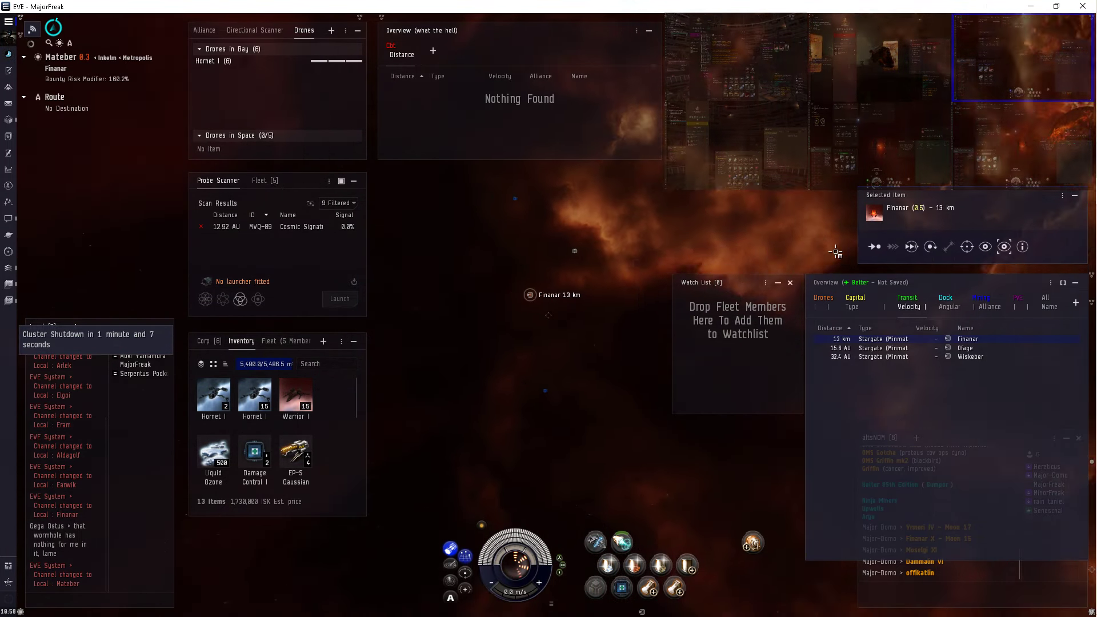
pyautogui.click(1020, 305)
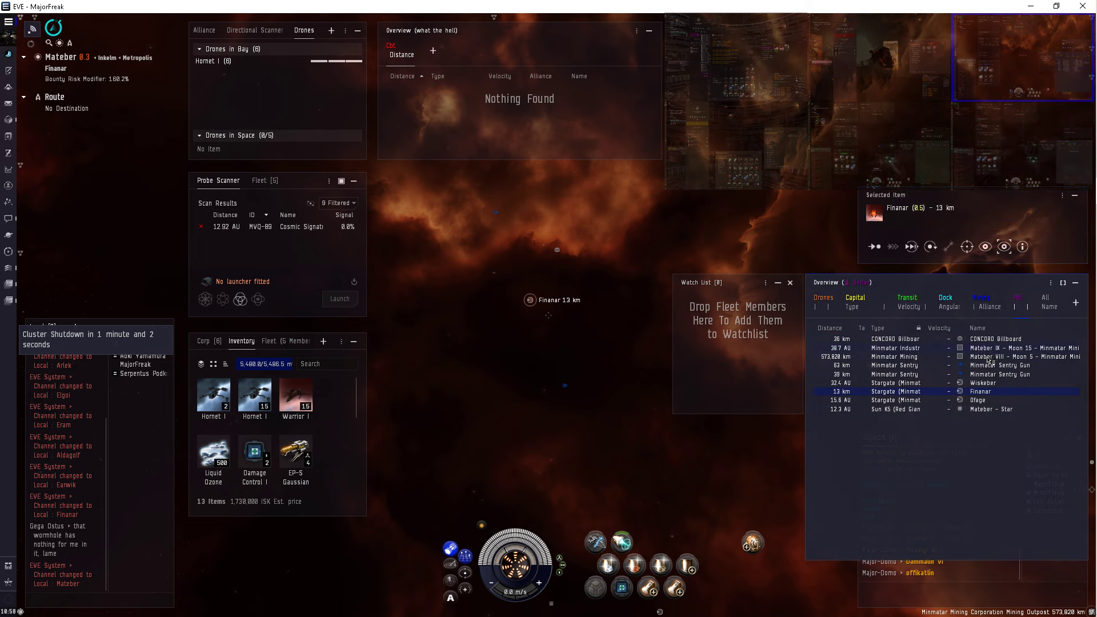
pyautogui.click(914, 249)
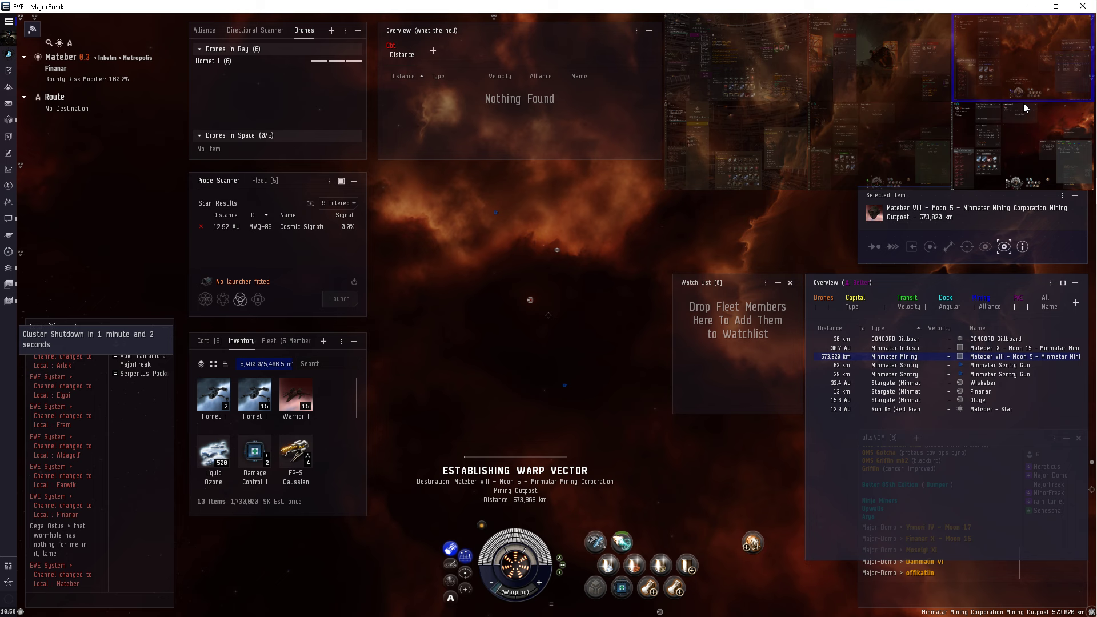
pyautogui.click(1020, 138)
# Show all objects, including stations, in the Ofage and Olfeim overviews
pyautogui.click(1012, 306)
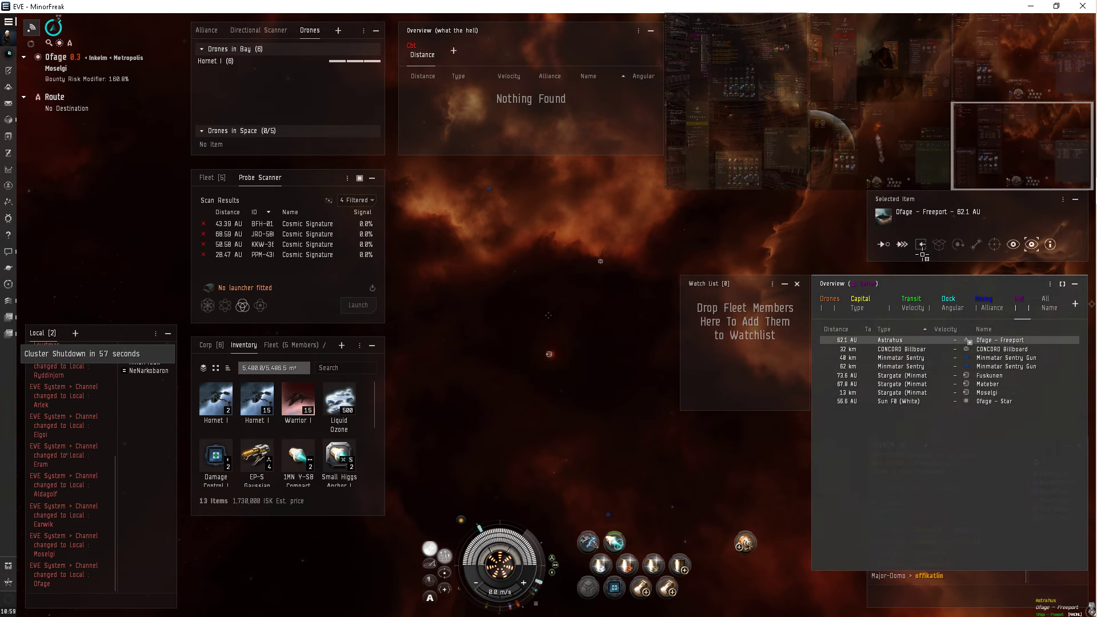
pyautogui.click(876, 164)
pyautogui.click(1022, 307)
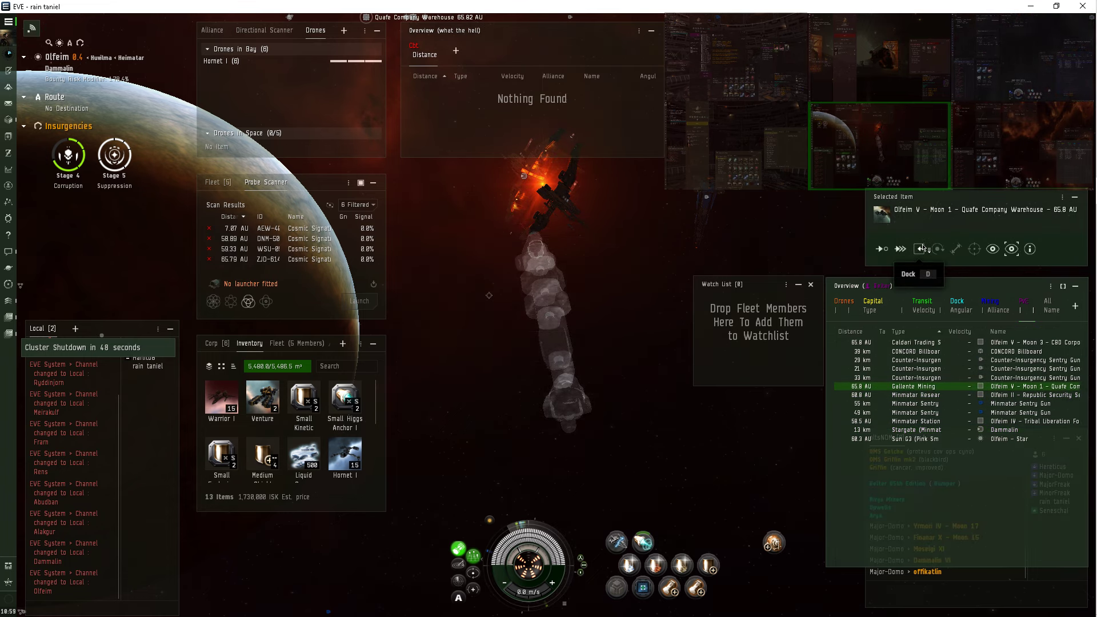
pyautogui.moveTo(641, 436); pyautogui.dragTo(621, 411)
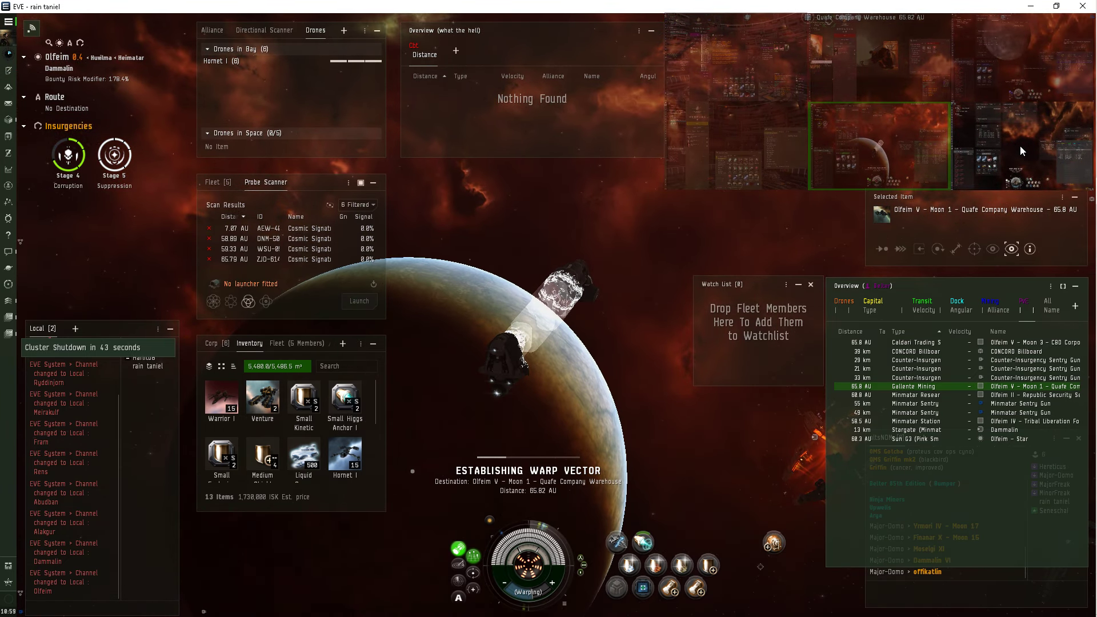
pyautogui.click(1020, 111)
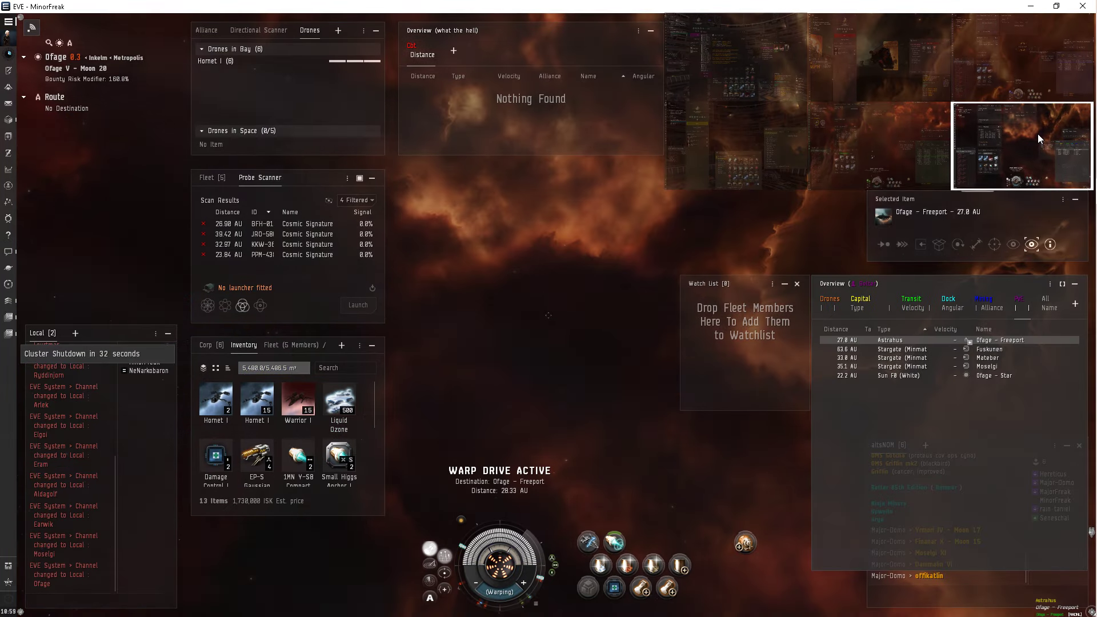
# Run directional scans on the alts warping to Ofage Freeport and the Quafe warehouse
pyautogui.hotkey('alt', 'Tab')
pyautogui.press('v')
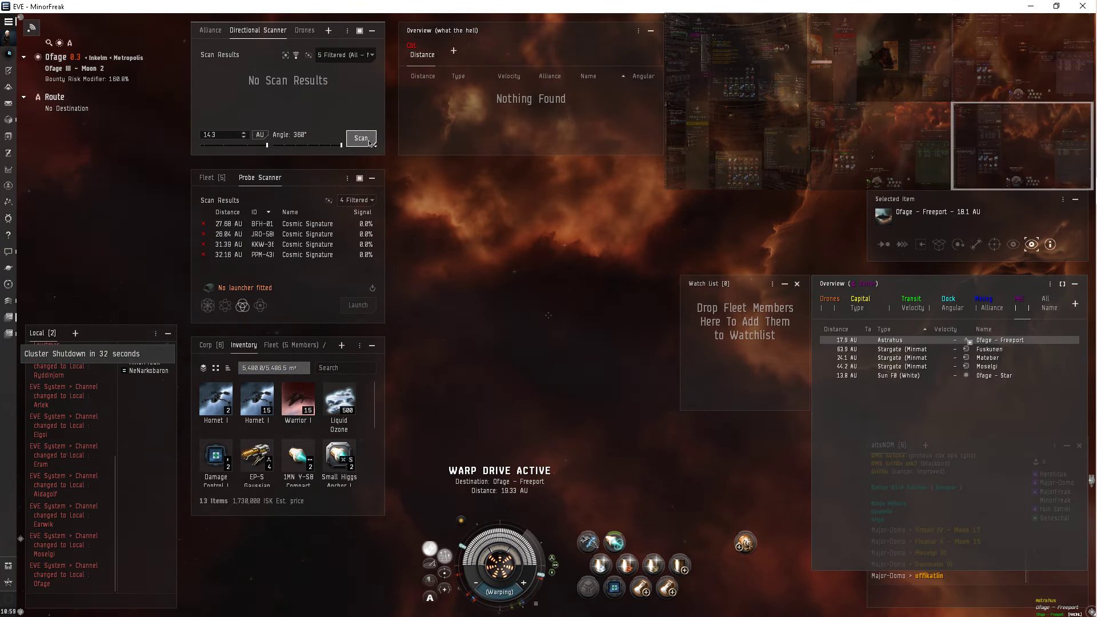
pyautogui.click(887, 134)
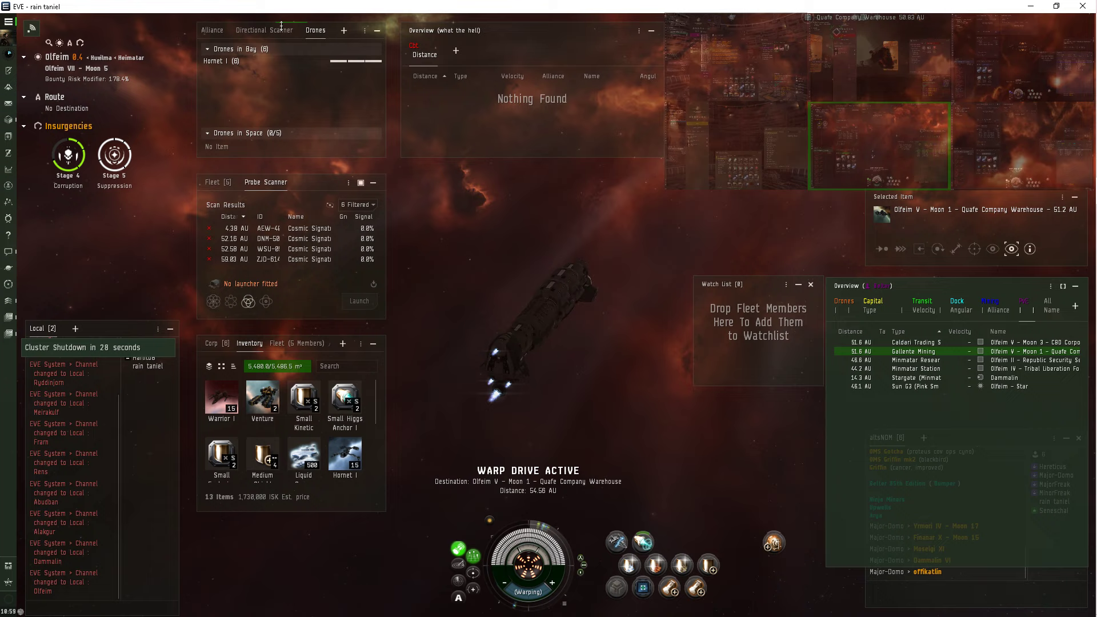
pyautogui.click(361, 140)
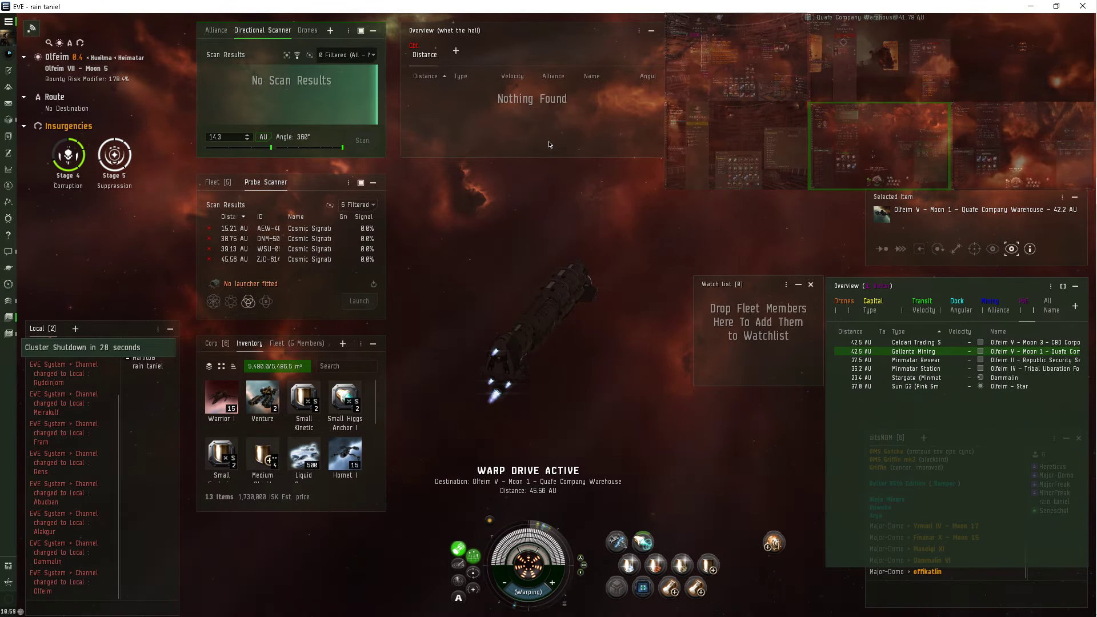
pyautogui.click(982, 69)
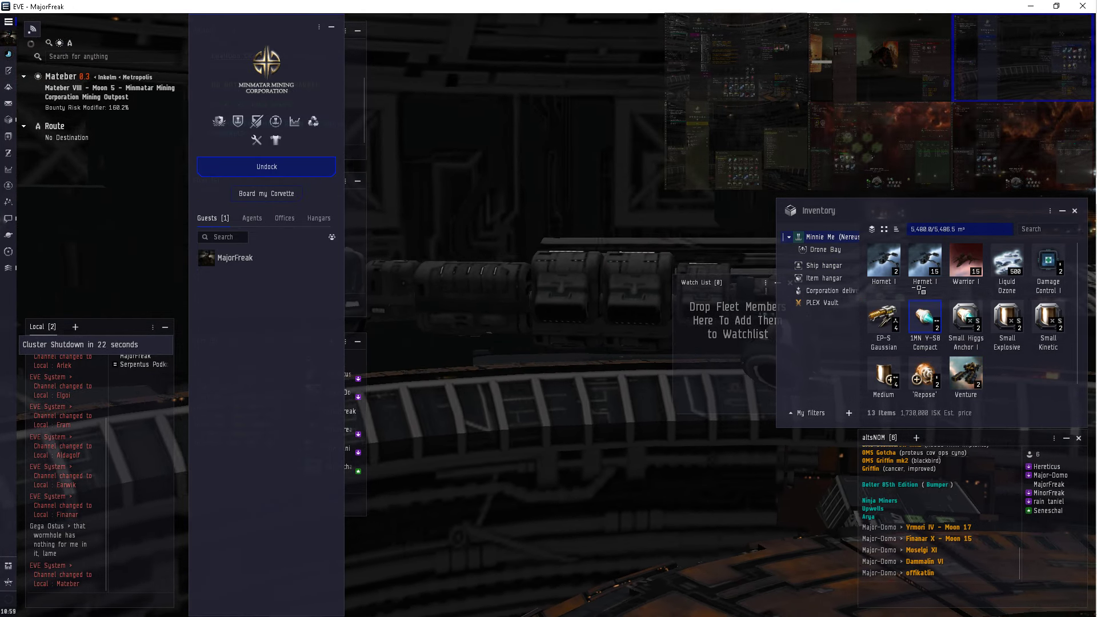
# Move all cargo except Liquid Ozone into the station item hangar
pyautogui.click(873, 264)
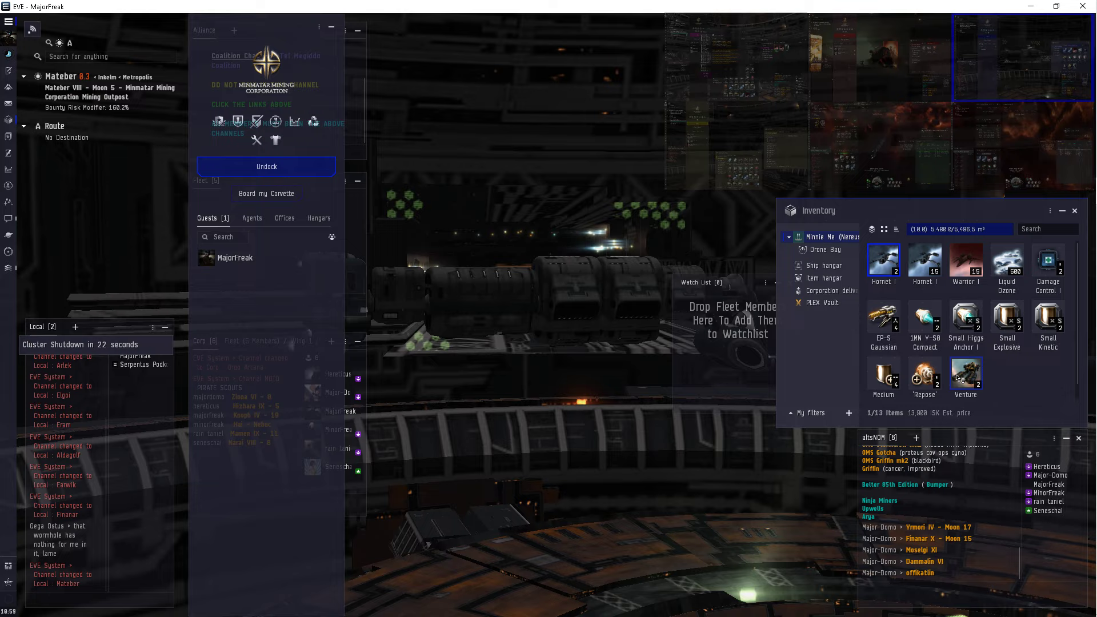
pyautogui.keyDown('shift'); pyautogui.click(970, 383); pyautogui.keyUp('shift')
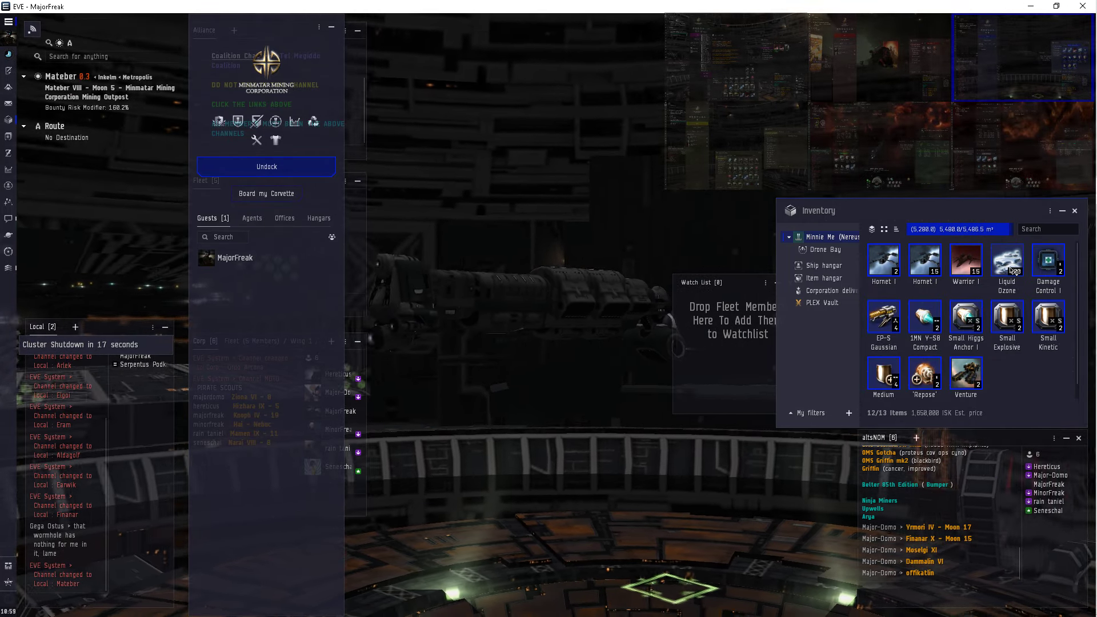
pyautogui.keyDown('ctrl'); pyautogui.click(1012, 271); pyautogui.keyUp('ctrl')
pyautogui.moveTo(883, 260); pyautogui.dragTo(814, 281)
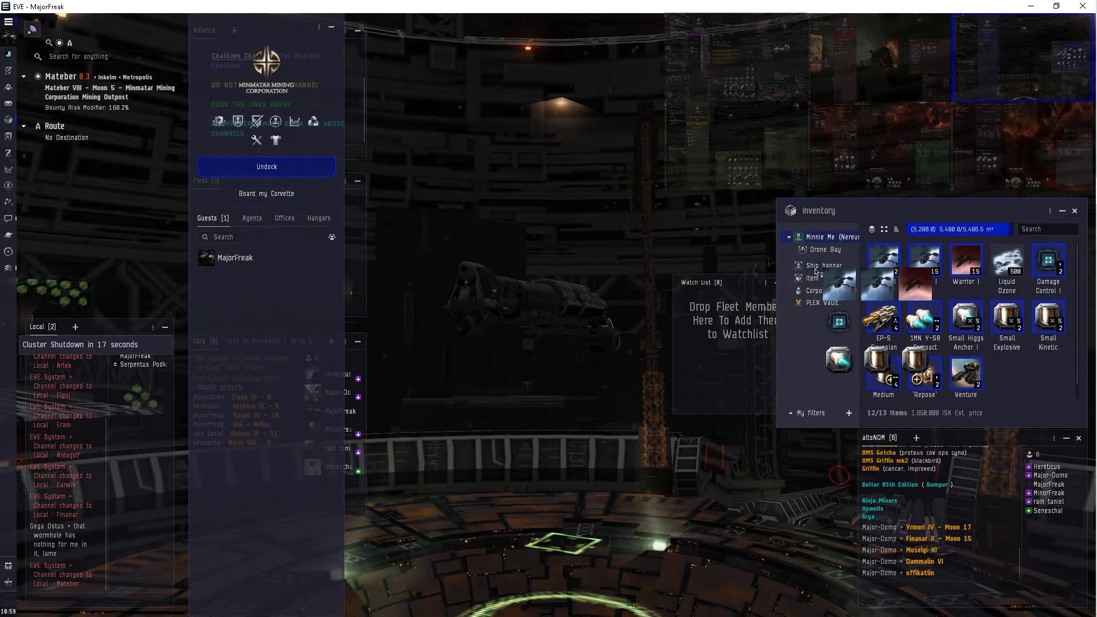
# Check on the alts warping to Olfeim and docking at Ofage Freeport
pyautogui.click(1005, 155)
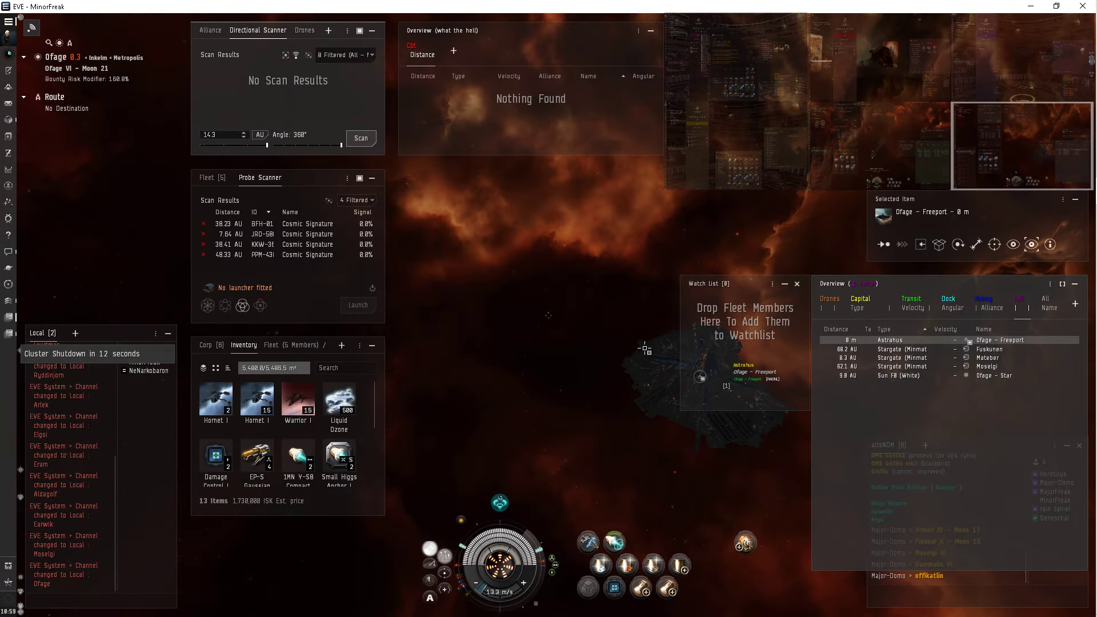
pyautogui.click(870, 149)
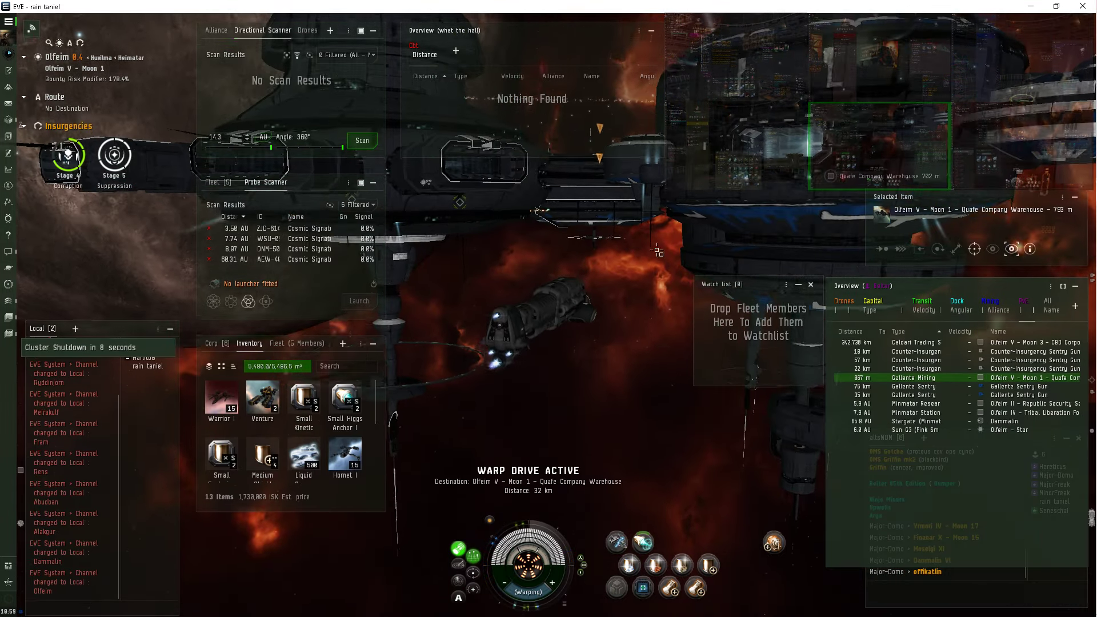
pyautogui.click(1029, 139)
pyautogui.click(1002, 82)
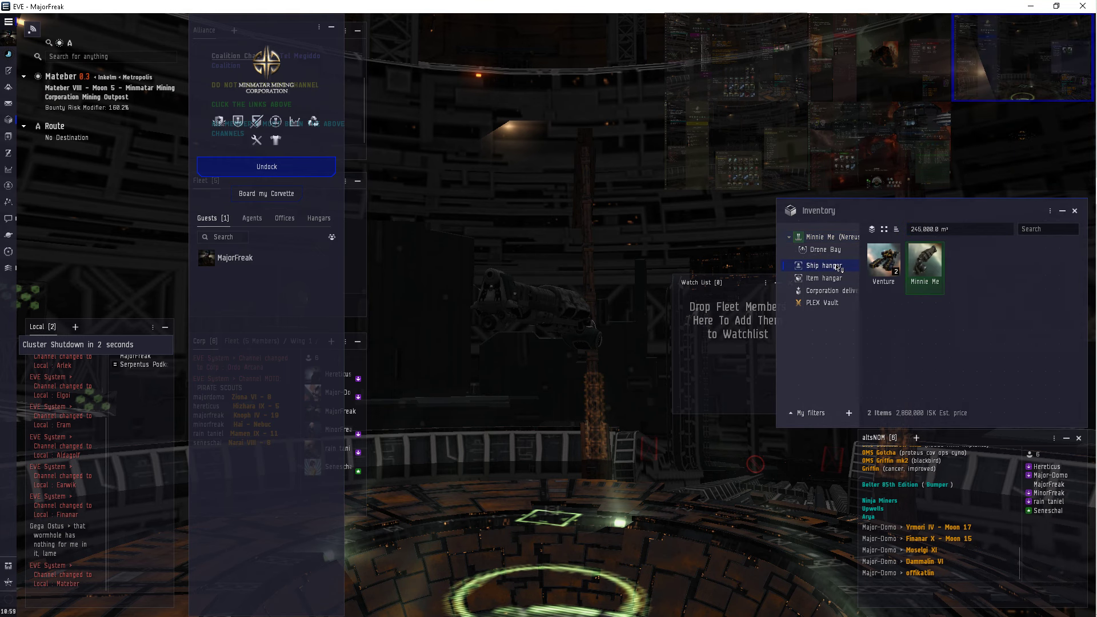
pyautogui.click(997, 139)
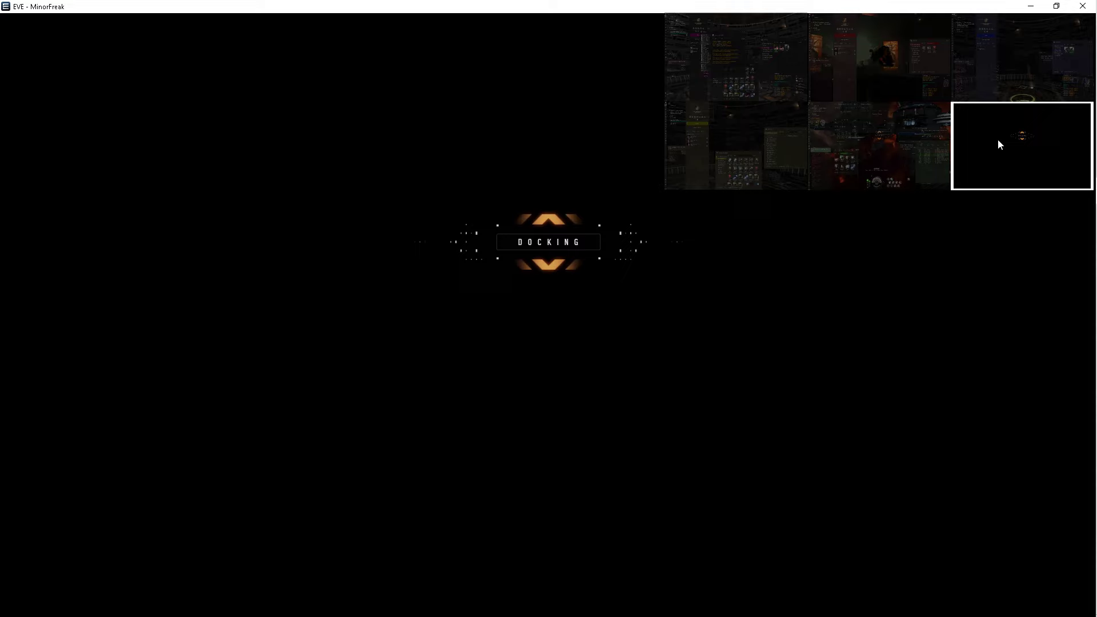
# Check the Quafe warehouse alt and confirm the Ofage alt docked at Ofage Freeport
pyautogui.click(878, 140)
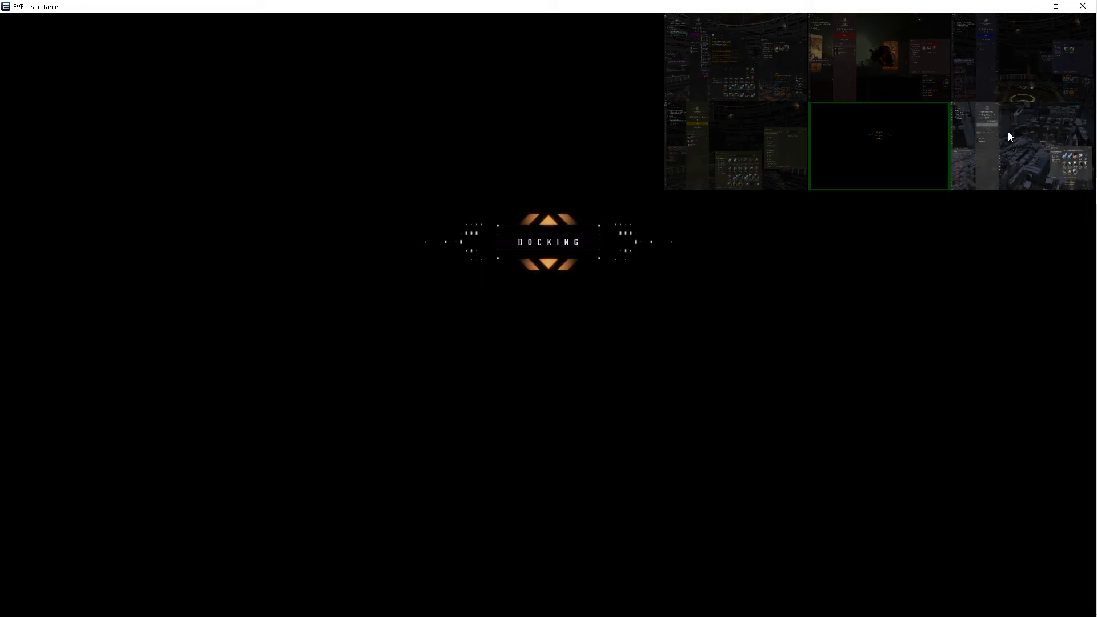
pyautogui.click(1008, 132)
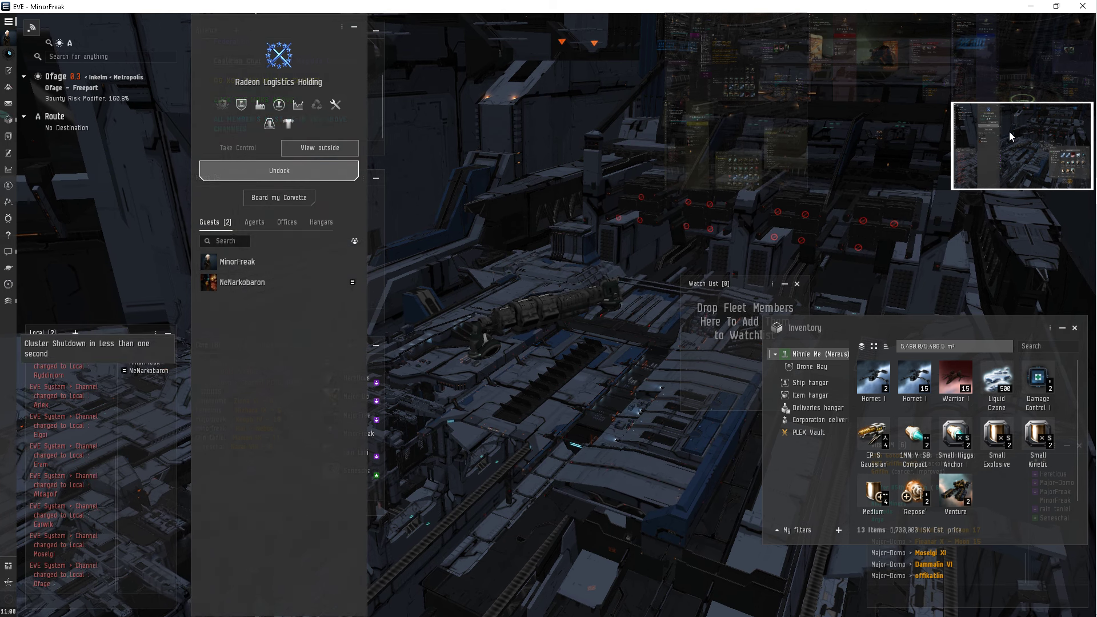